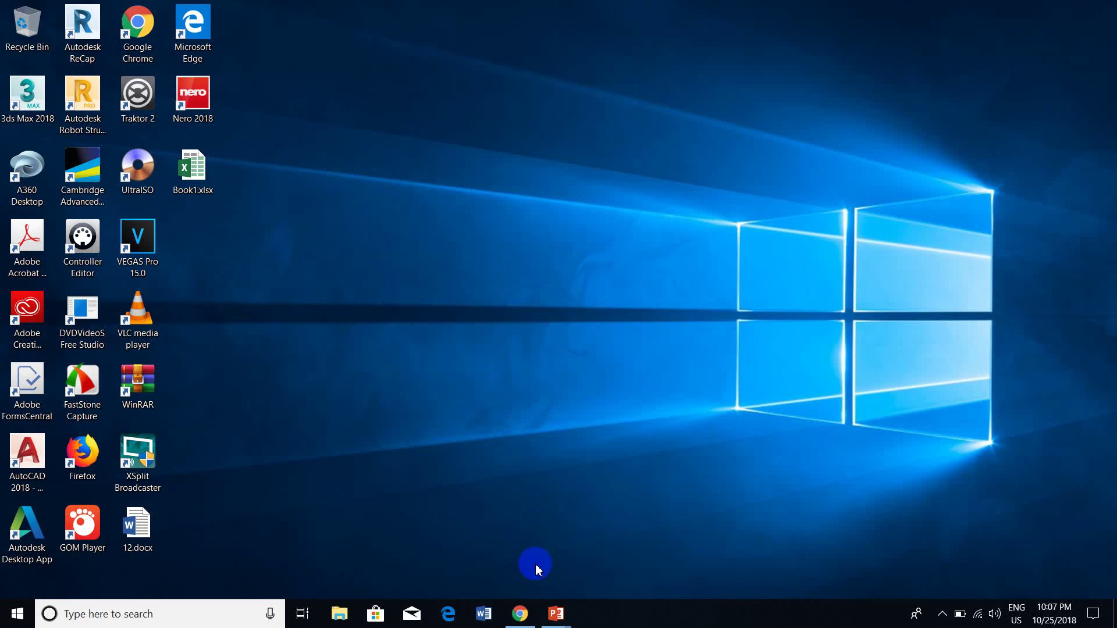
Step: Bring the Encrypt Password presentation forward and run its title slide as a full-screen slideshow
click(557, 612)
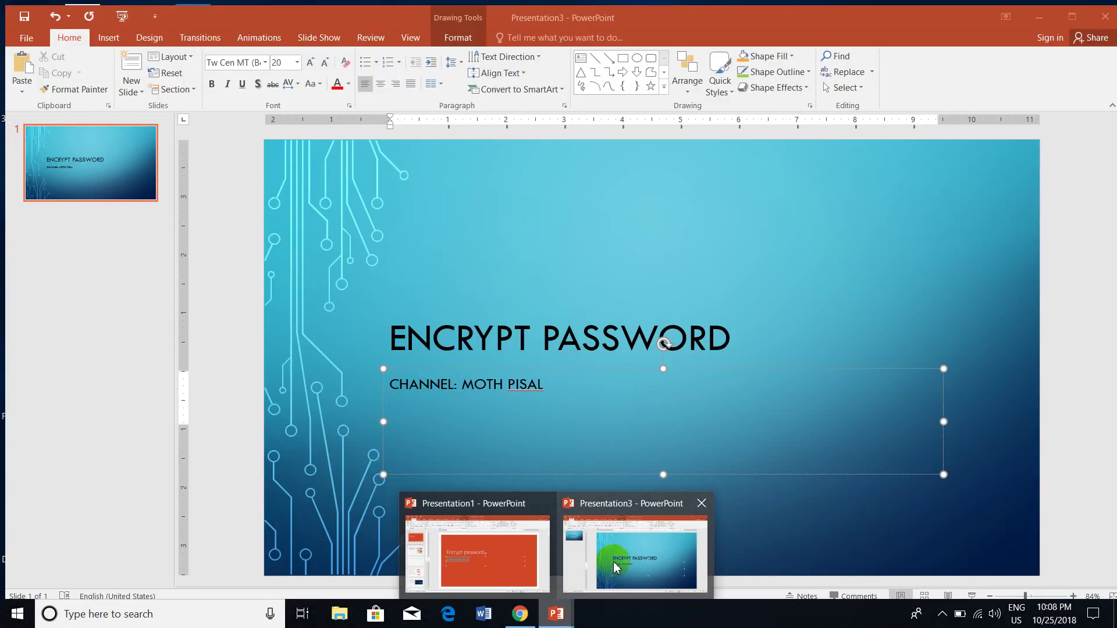
click(613, 578)
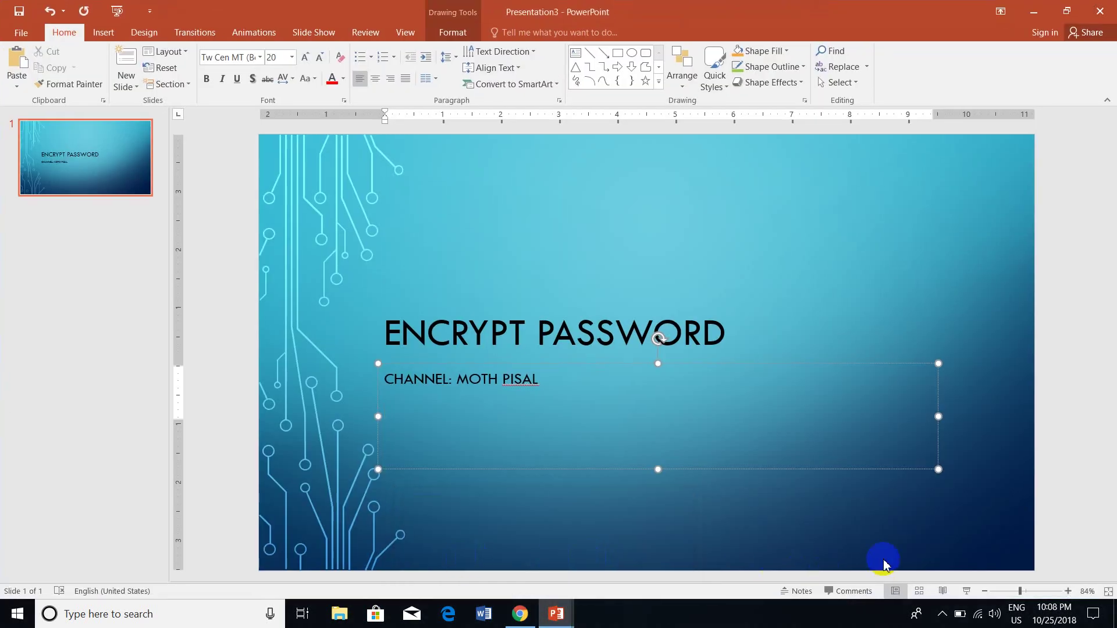
drag(458, 377, 478, 373)
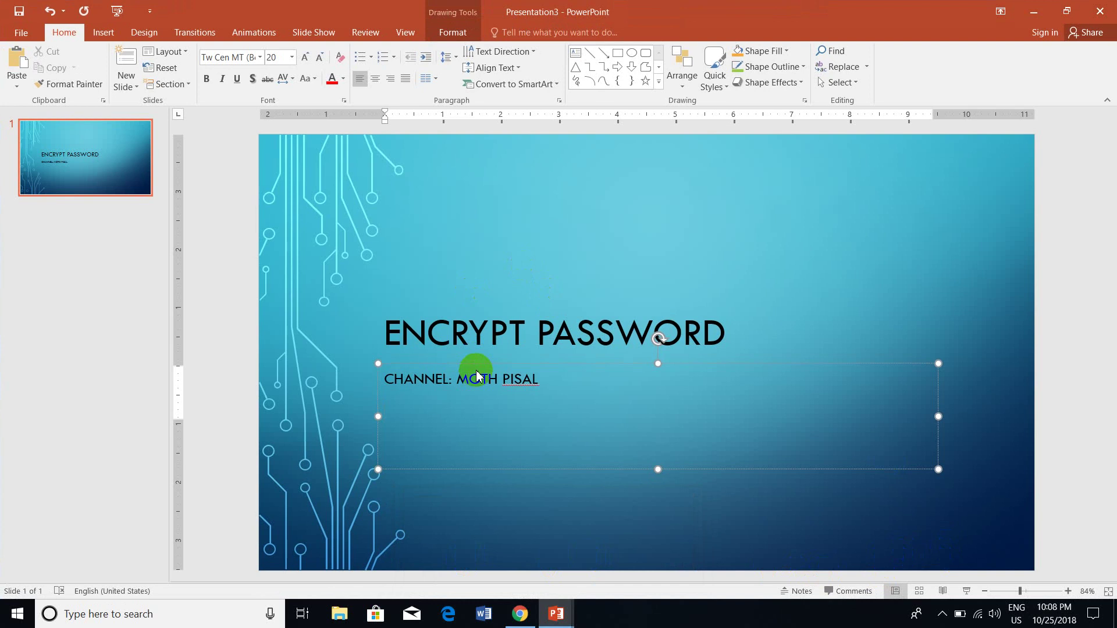
key(F5)
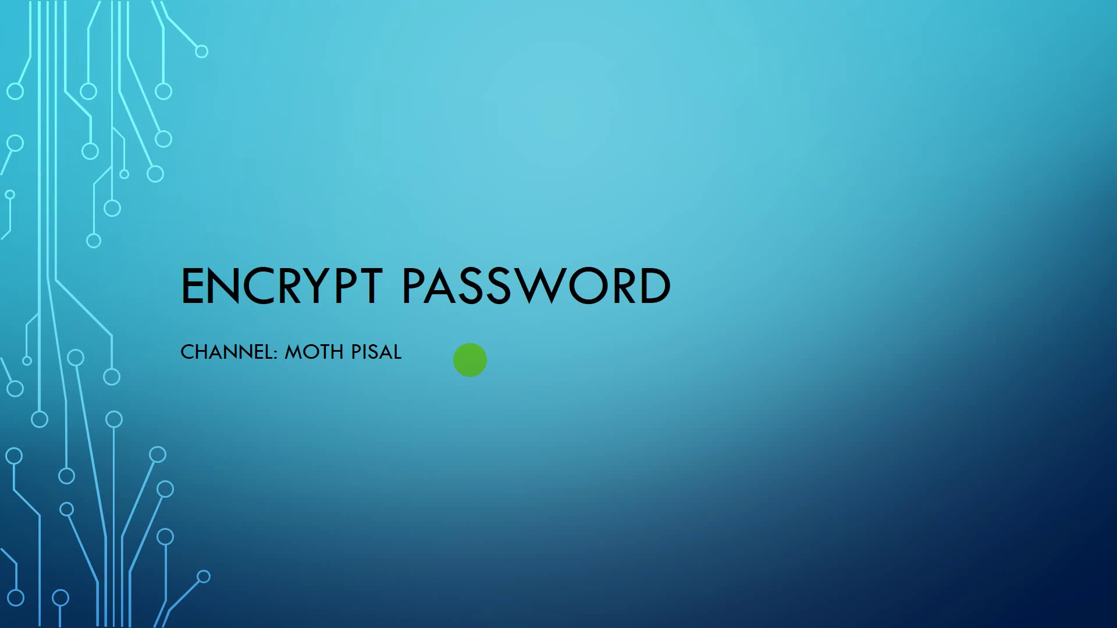
Step: Search the Start menu for 'excel' and launch Excel 2016
key(super)
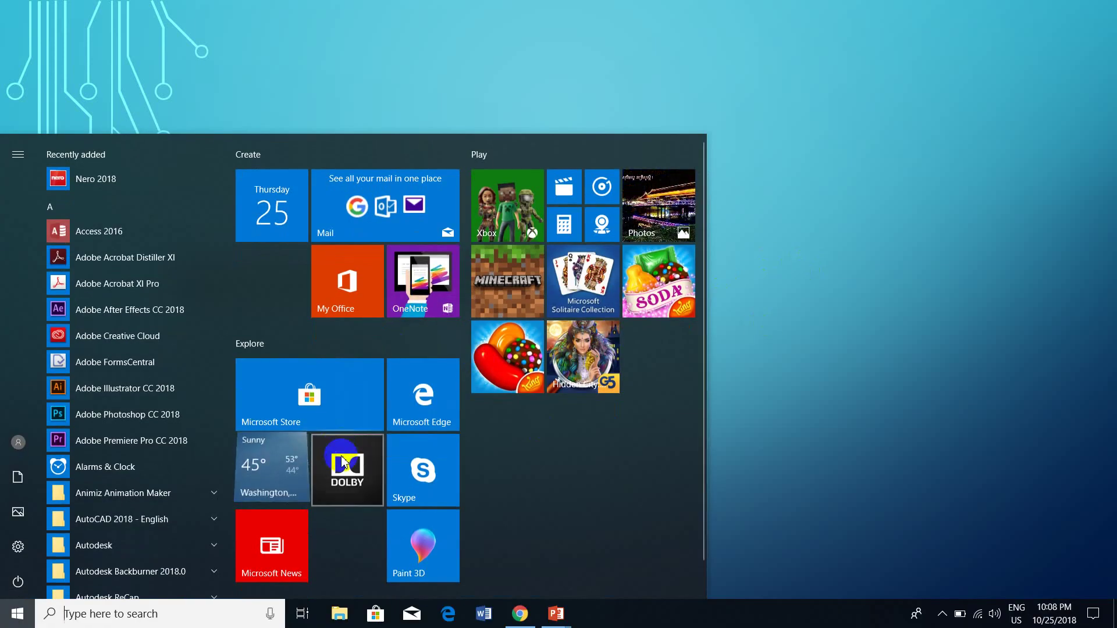
text(exce)
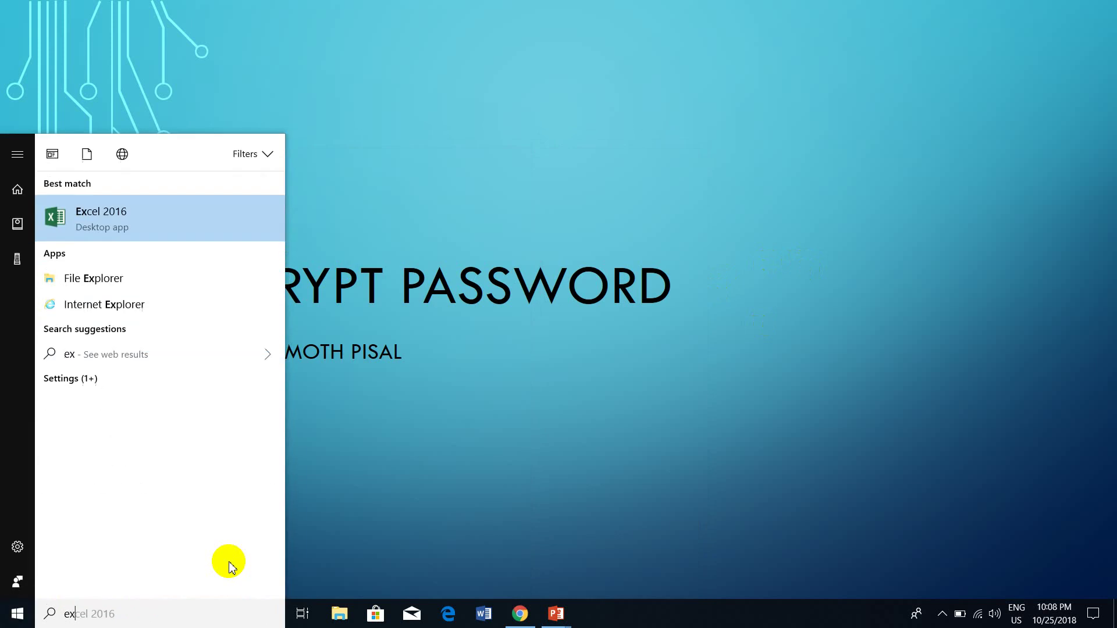
text(l)
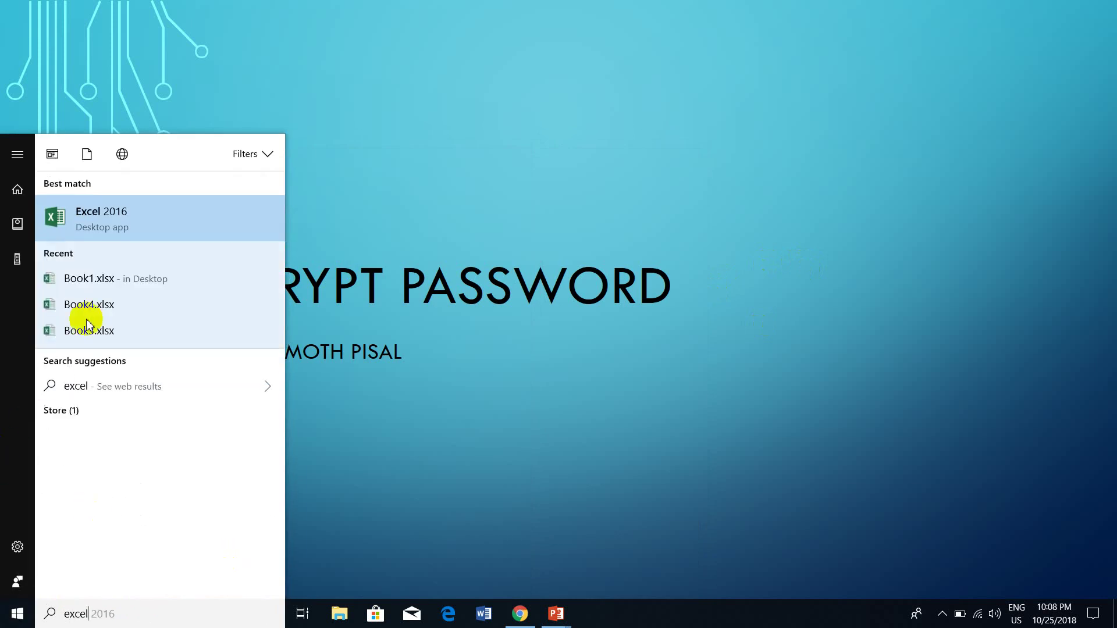
click(106, 230)
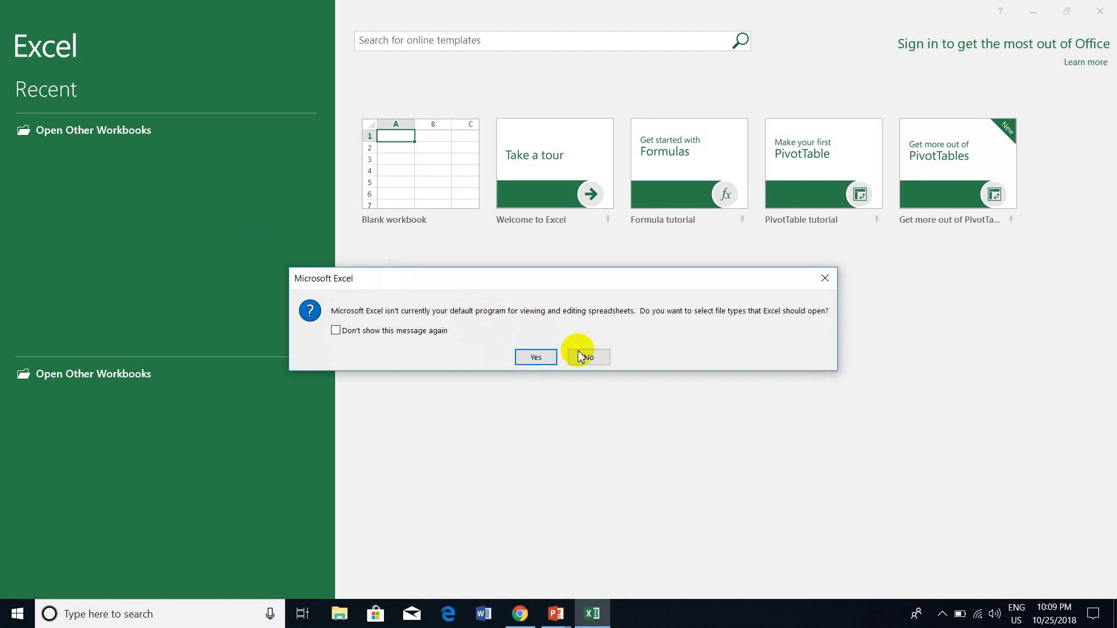
Step: Dismiss the default-program prompt and create a new blank workbook
click(576, 354)
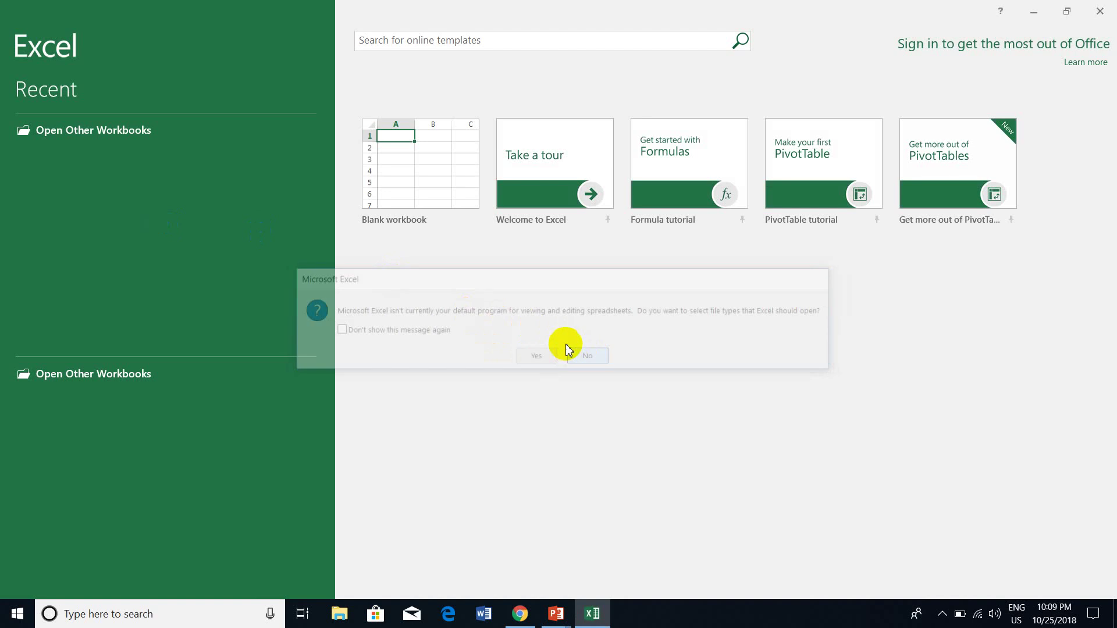
click(446, 169)
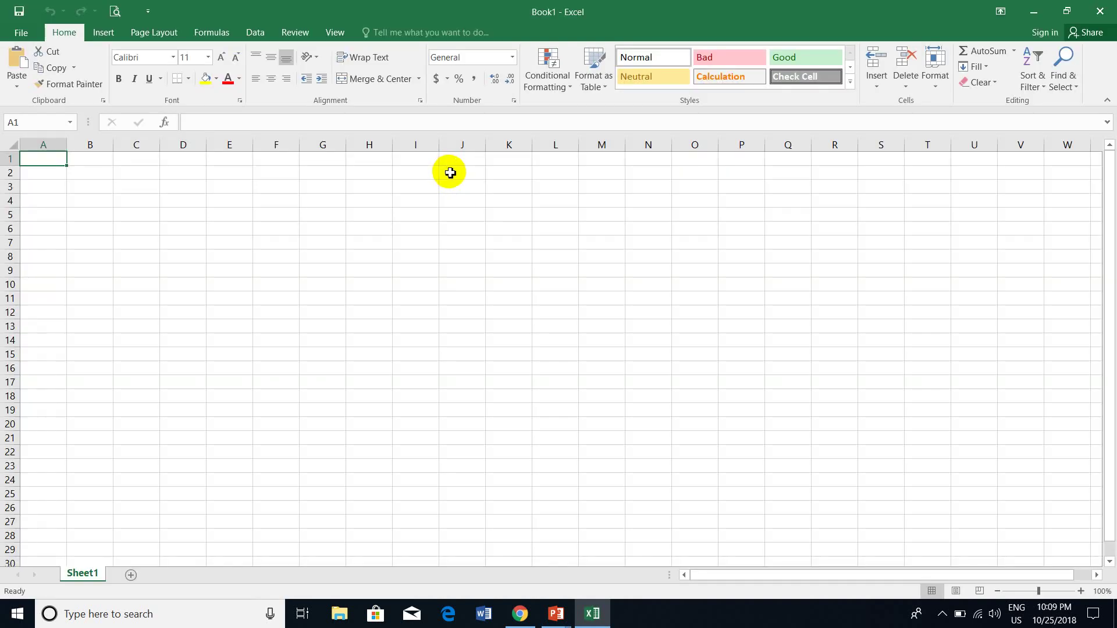
click(243, 215)
drag(136, 187, 486, 353)
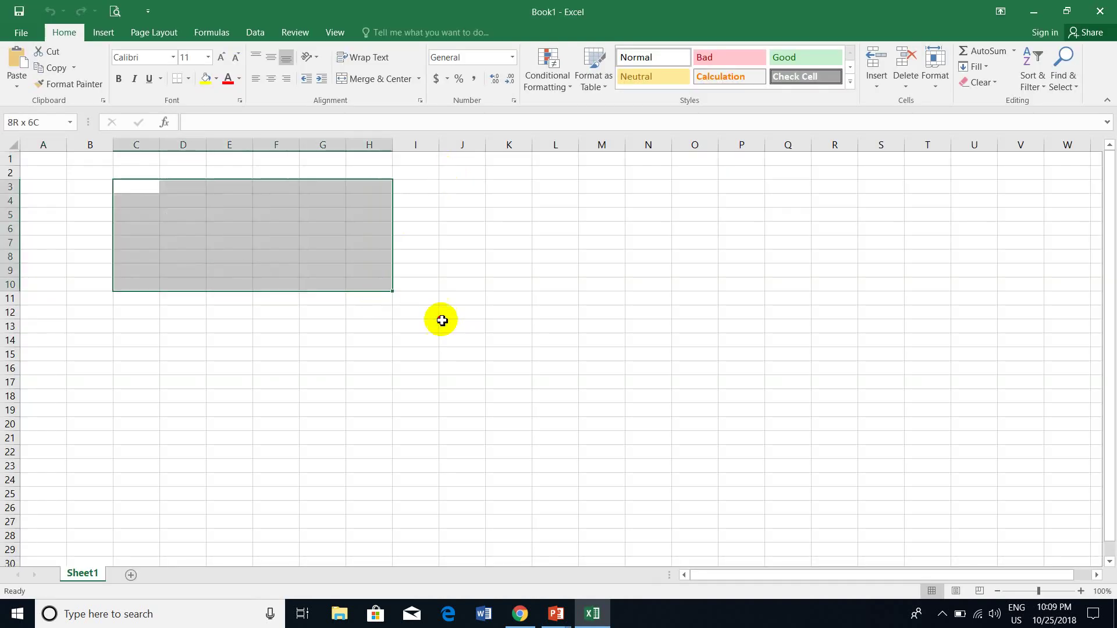
click(145, 200)
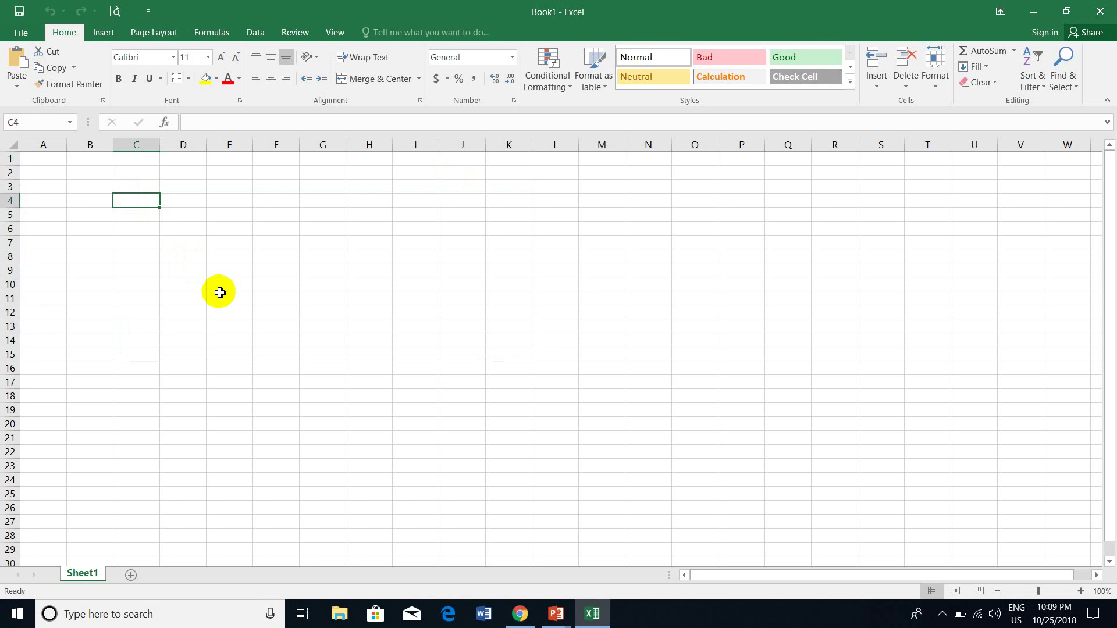
Step: Enter the header ID in cell A4, correcting the initial typo
click(57, 202)
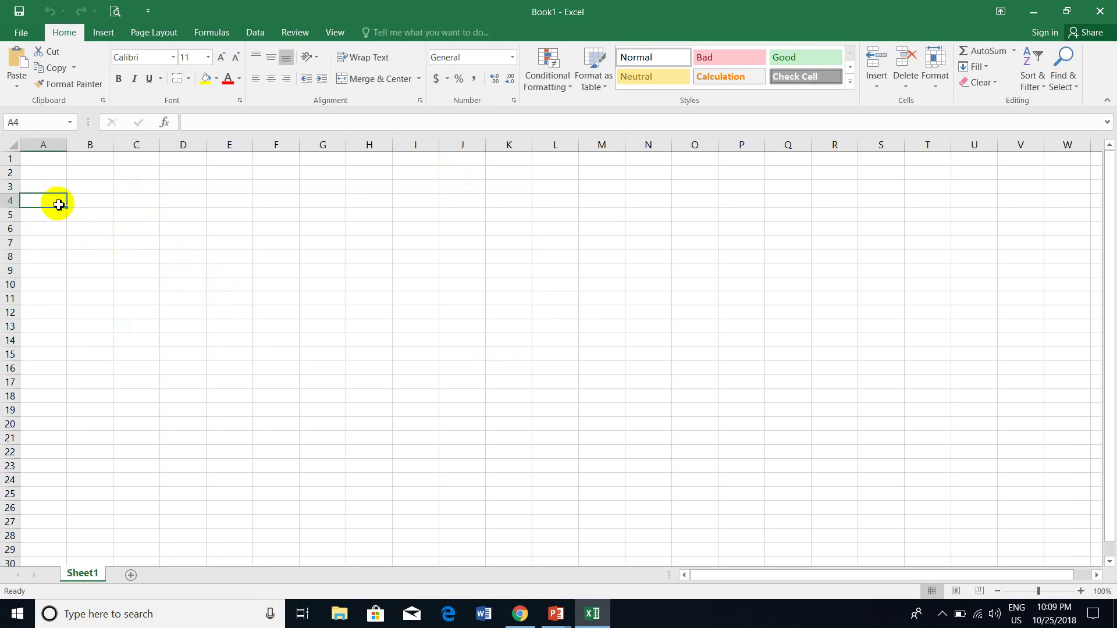
text(ID)
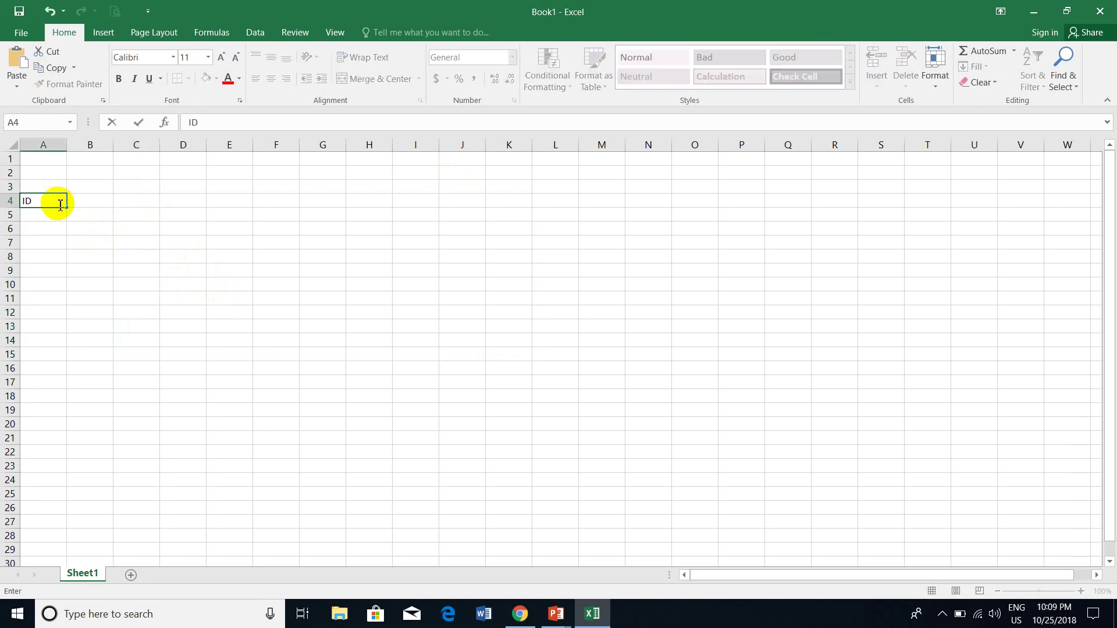
text(a)
key(Tab)
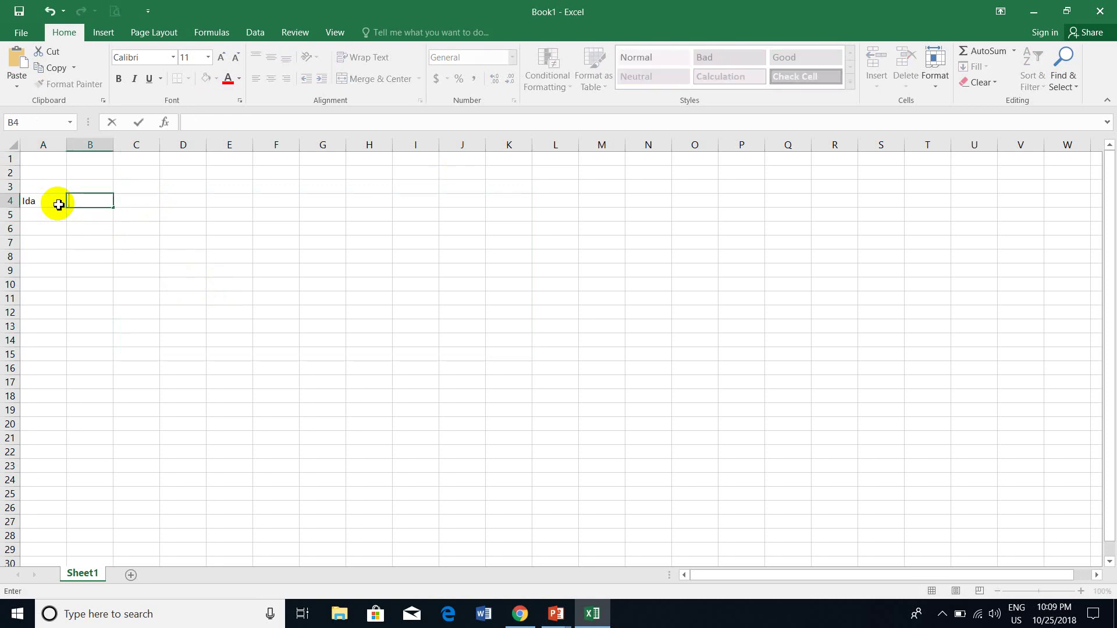
click(58, 205)
text(ID)
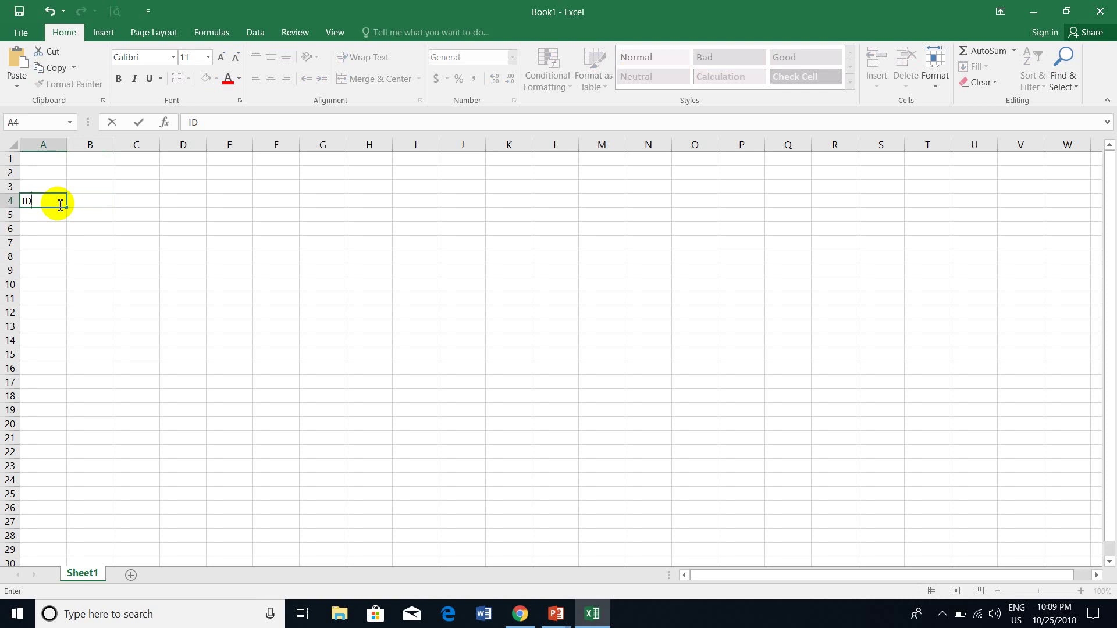
key(Tab)
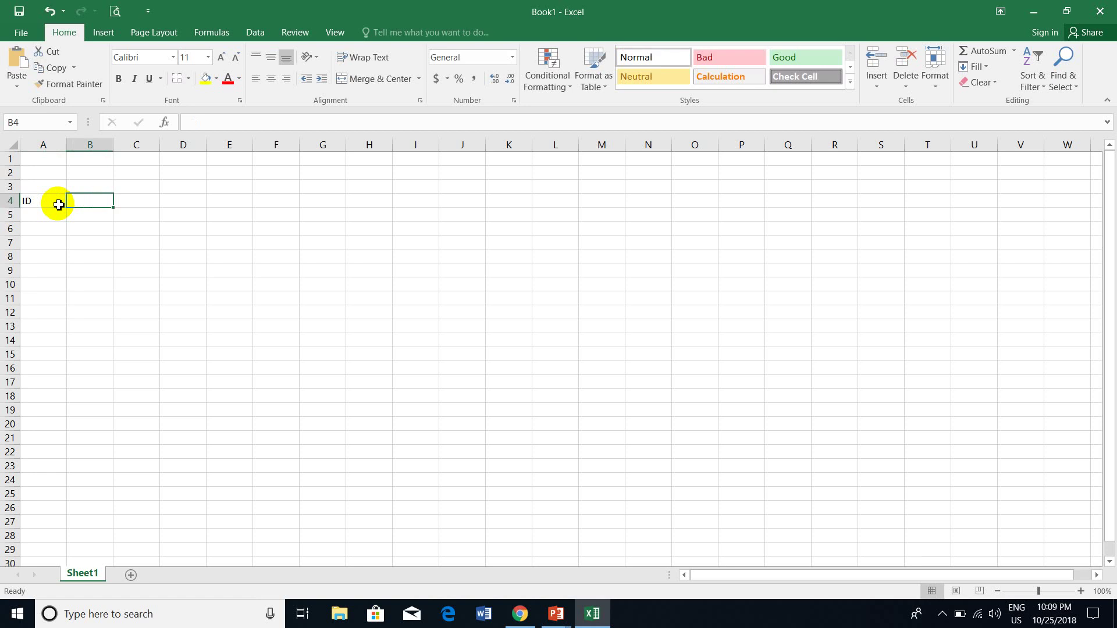
Step: Enter the headers Name, Gender, DOB and Years across B4:E4
text(Na)
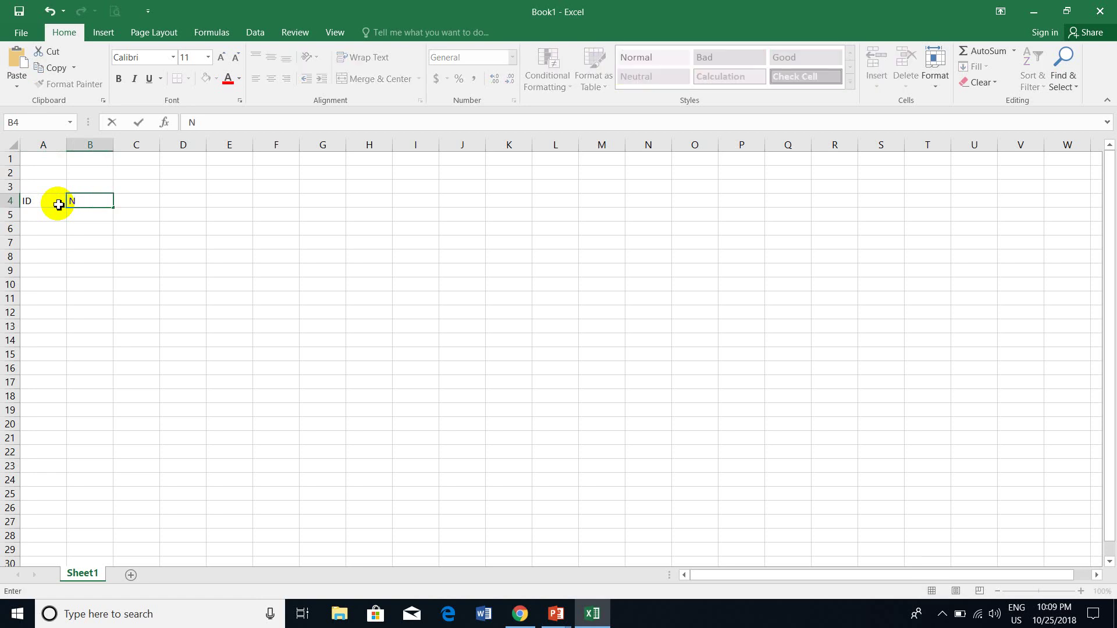
text(me)
key(Tab)
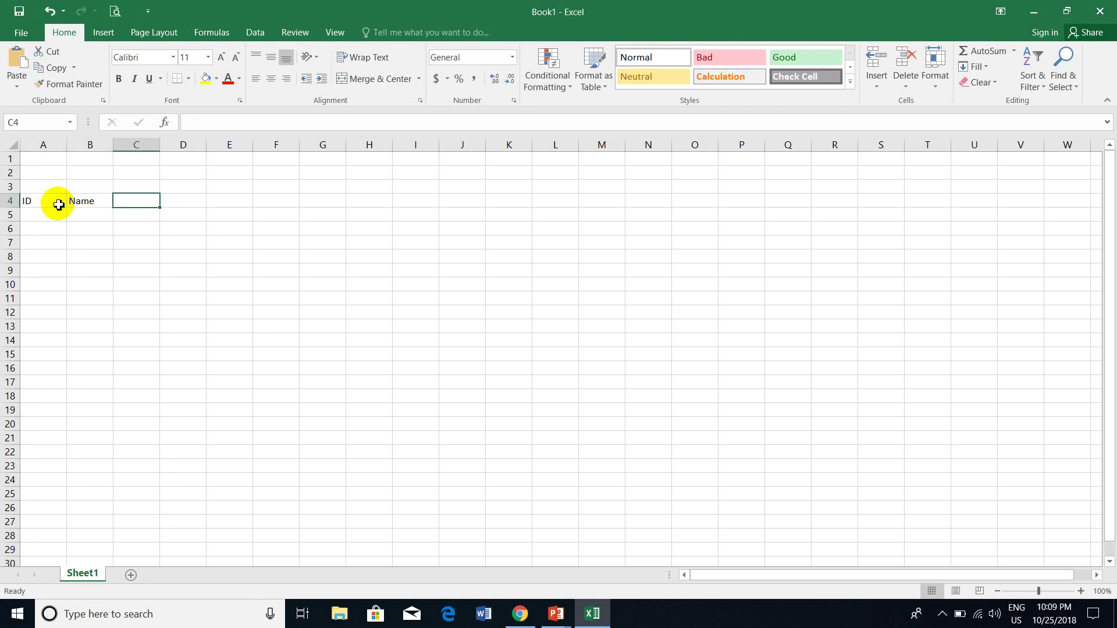
text(Da)
key(BackSpace)
key(BackSpace)
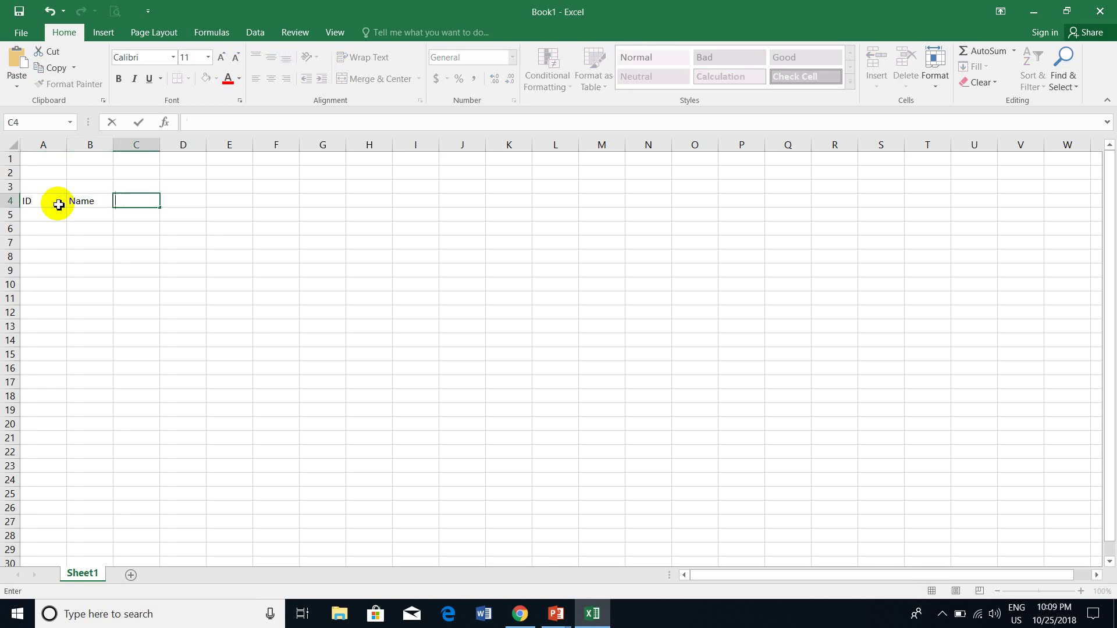
text(Gender)
key(Tab)
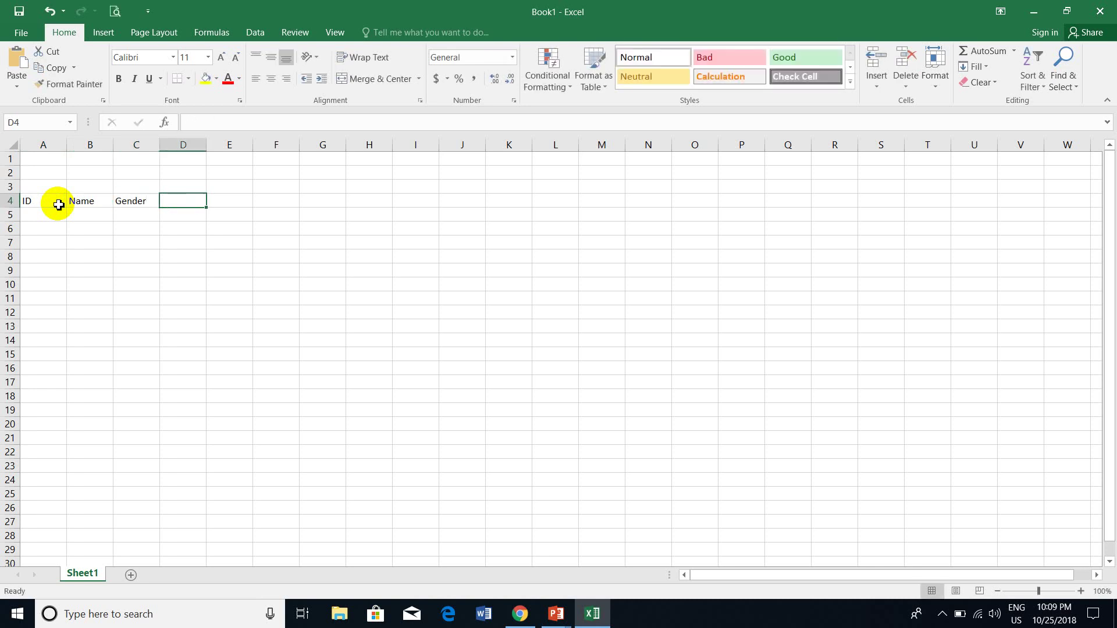
text(DOB)
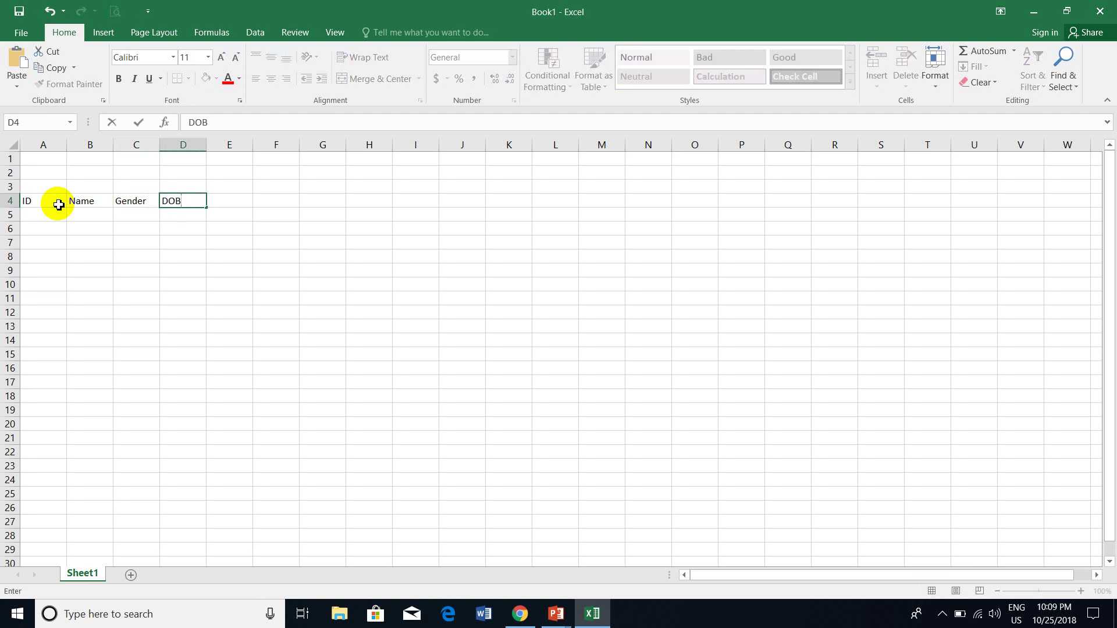
key(Tab)
text(W)
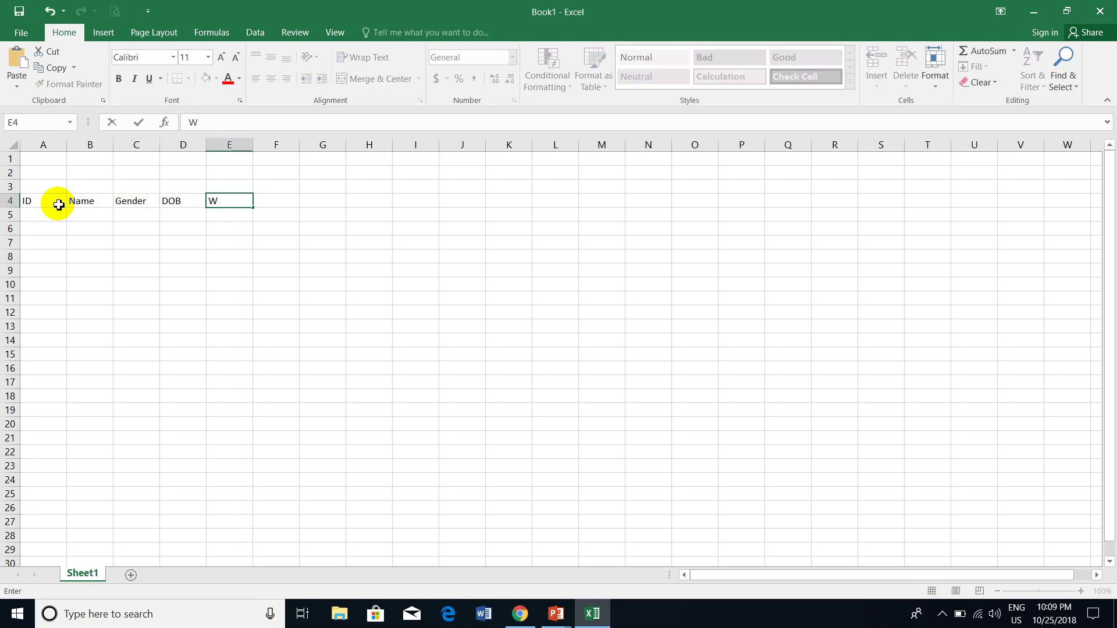
key(BackSpace)
text(Ye)
text(ars)
Step: Widen columns B and C so the headers fit
drag(58, 205, 70, 189)
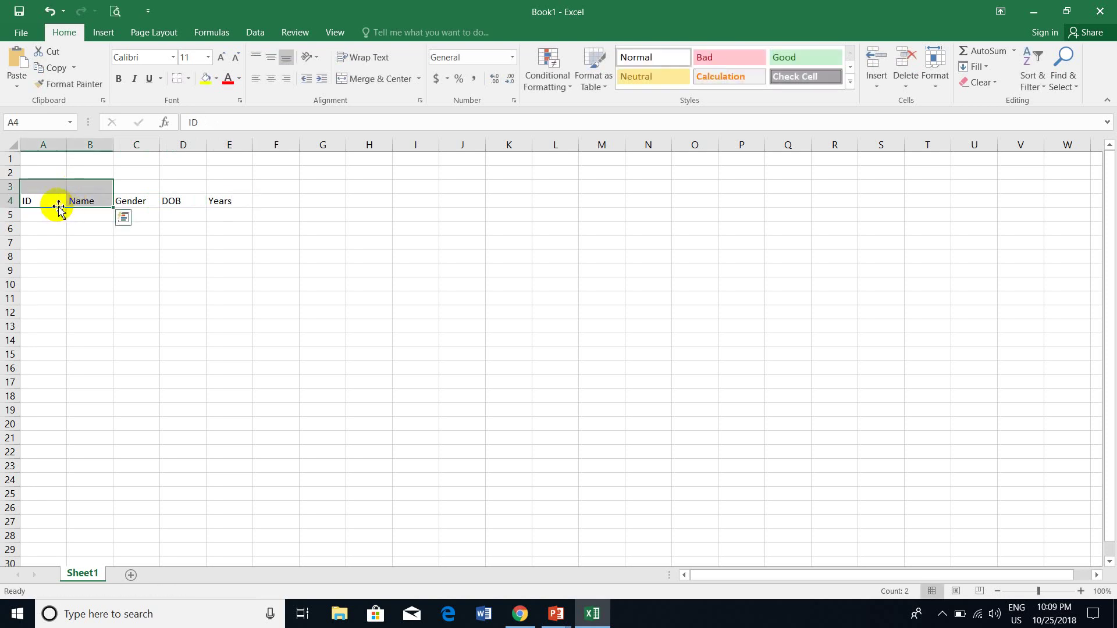
click(45, 174)
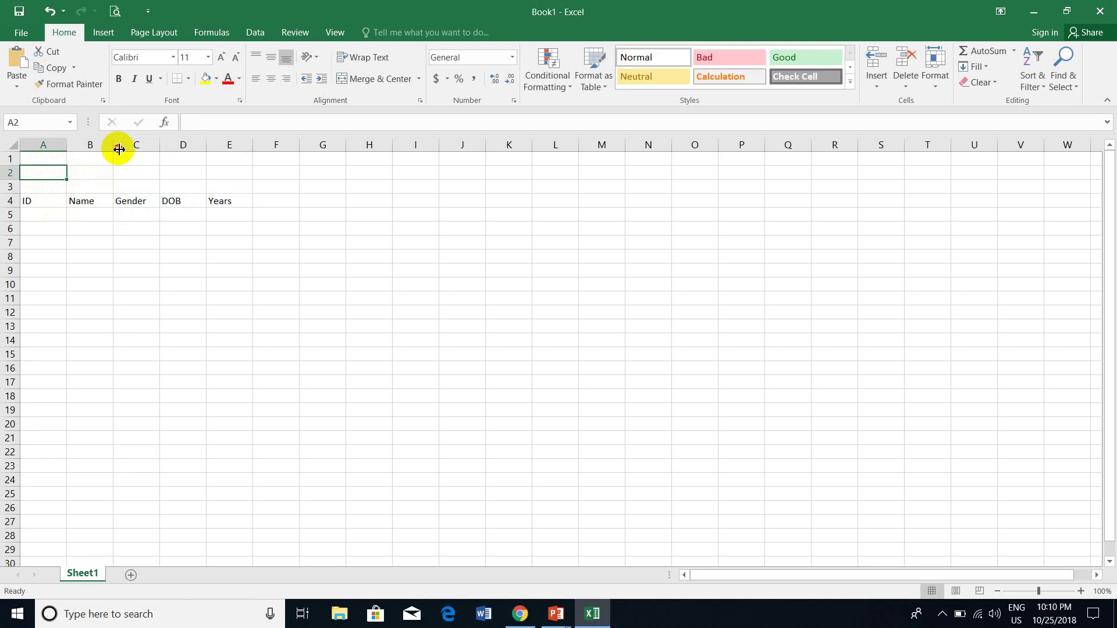
drag(119, 150, 394, 145)
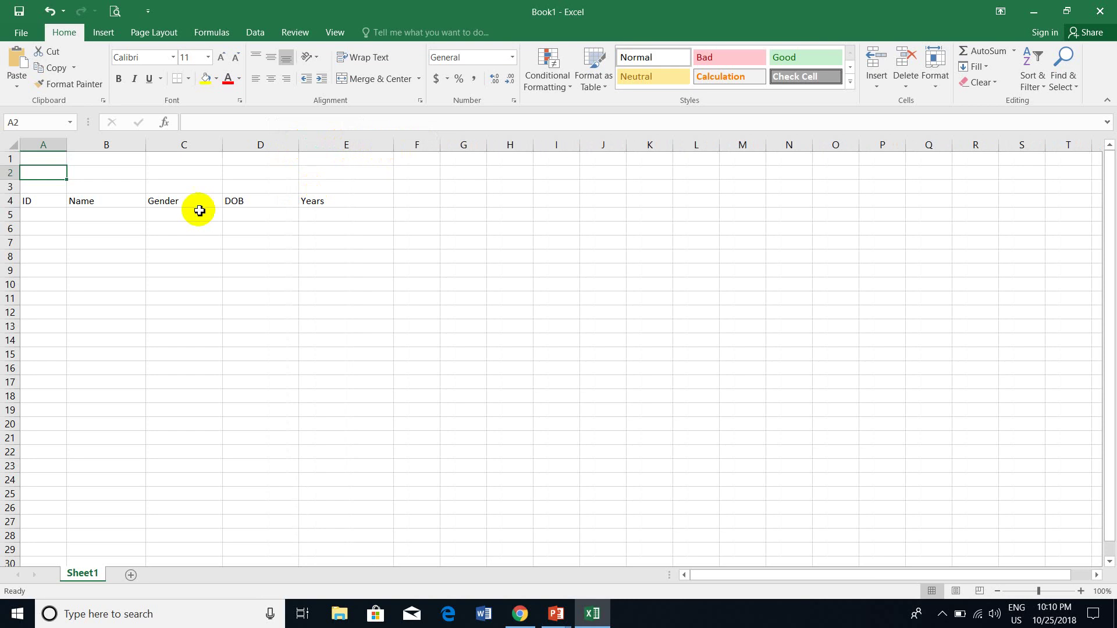
drag(35, 201, 273, 204)
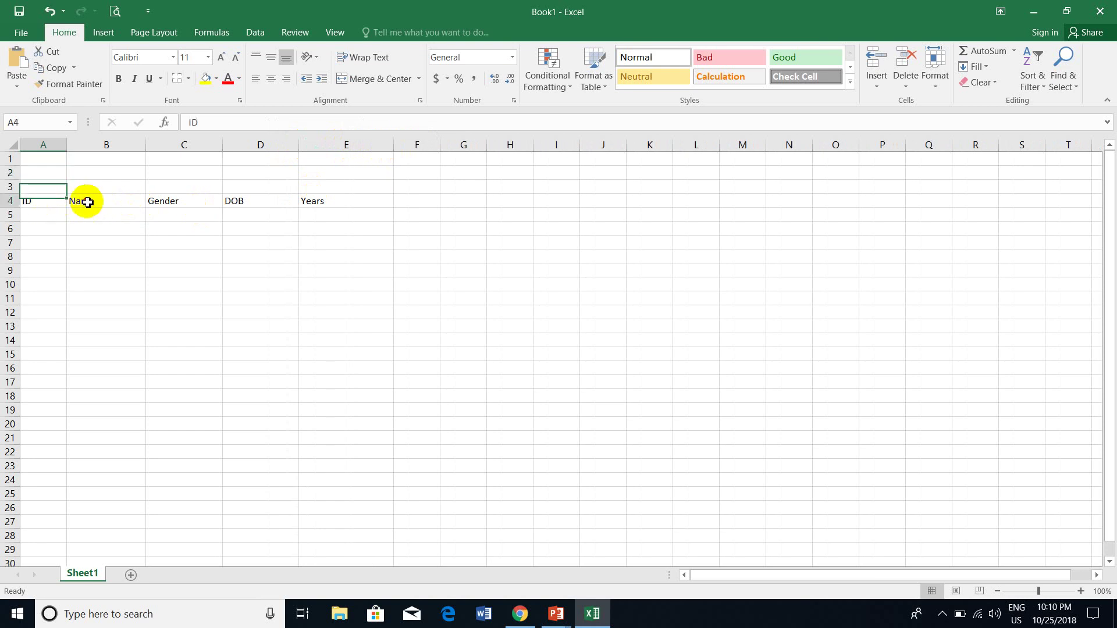
Step: Enter the Position heading in cell F4
click(396, 202)
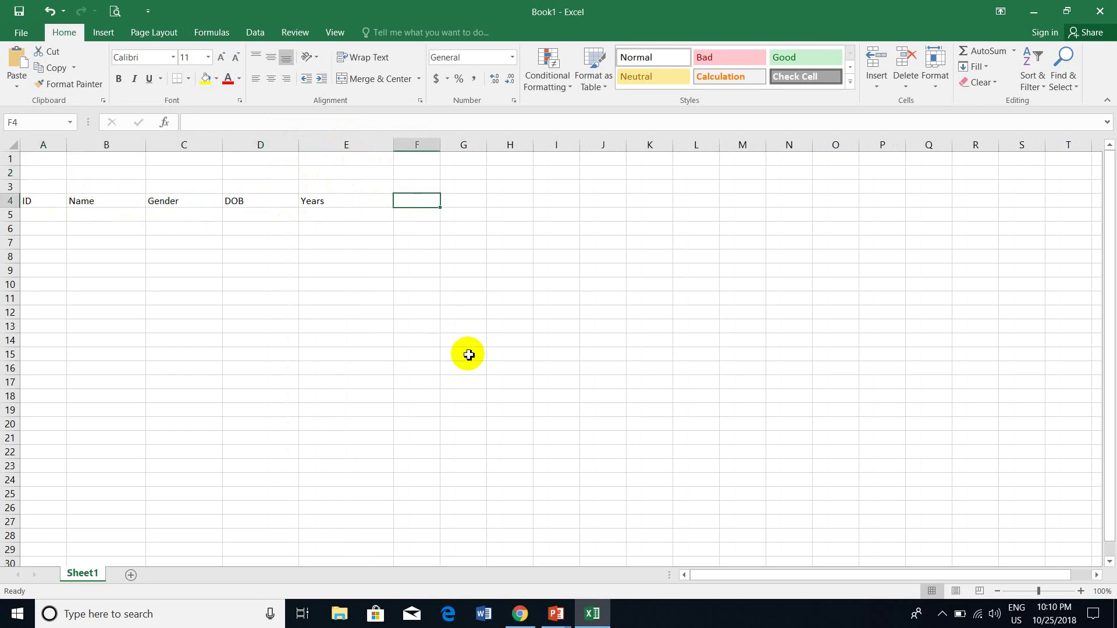
text(Tot)
key(BackSpace)
key(BackSpace)
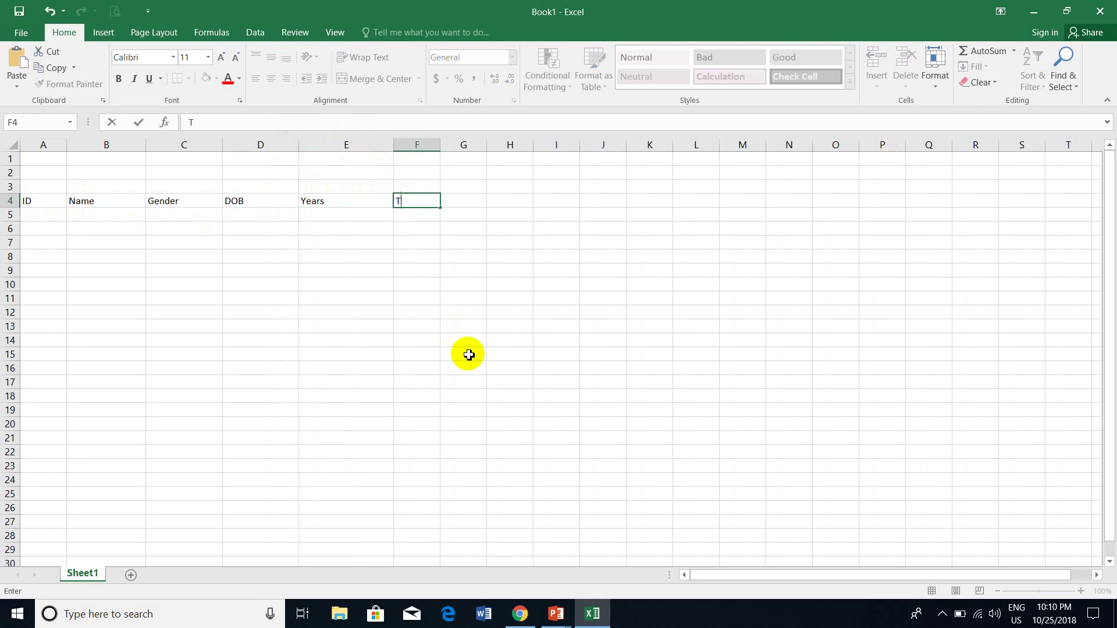
key(BackSpace)
text(Tot)
text(al)
key(BackSpace)
key(BackSpace)
key(BackSpace)
key(BackSpace)
key(BackSpace)
text(Post)
text(iton)
key(Return)
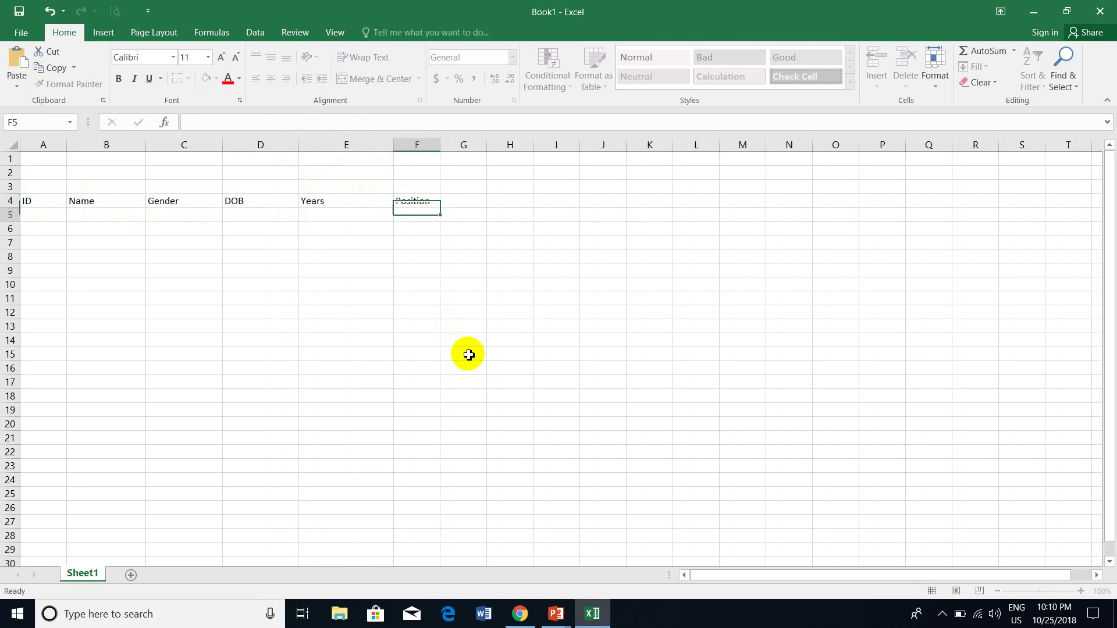
Step: Add the Salary heading in G4 and widen column G
click(459, 201)
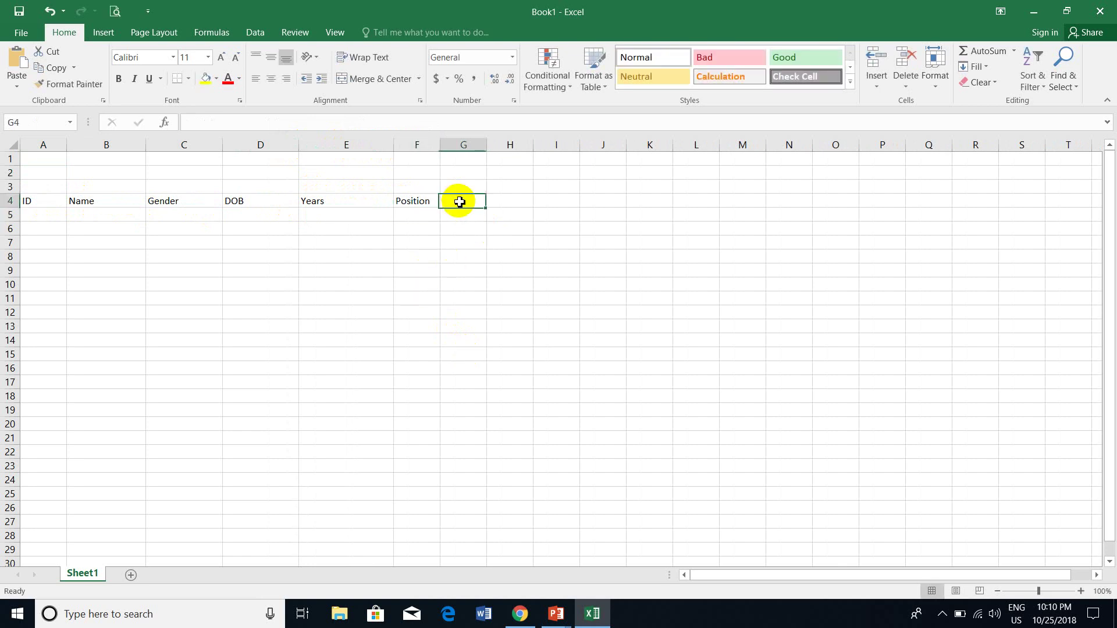
text(S)
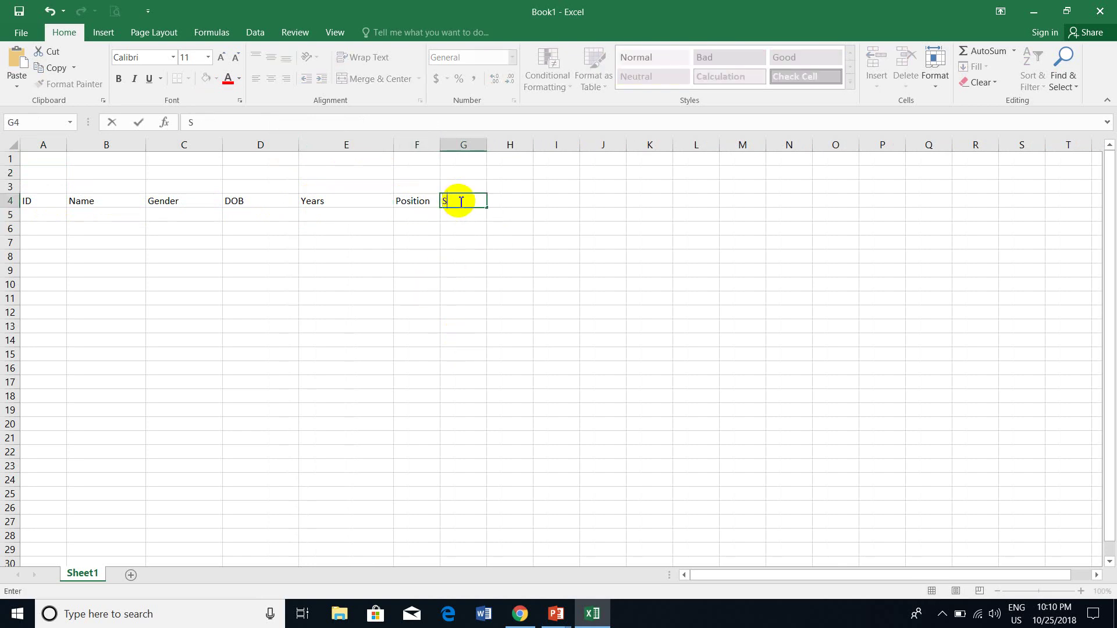
text(alary)
key(Return)
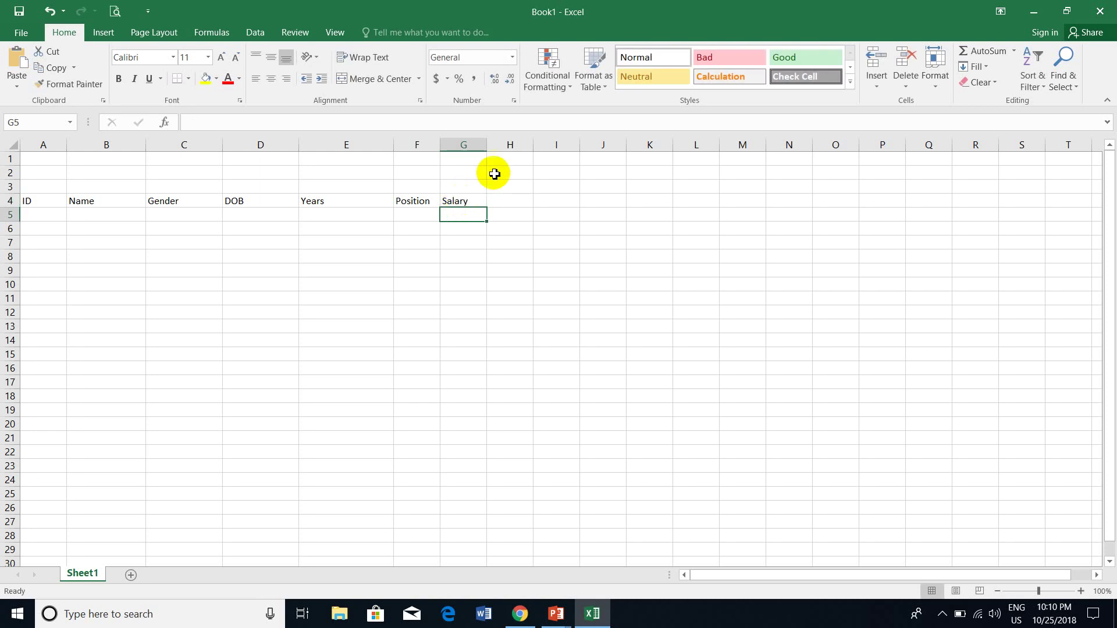
drag(486, 145, 509, 145)
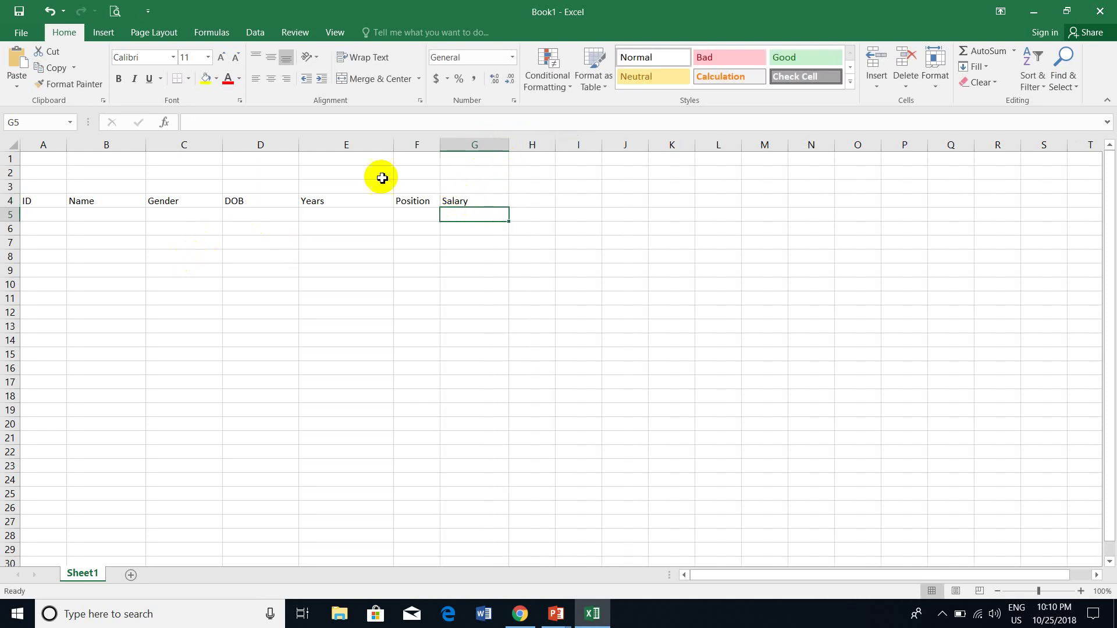
Step: Fill the ID numbers 1 to 10 down A5:A14 from the 1 in A5
click(60, 215)
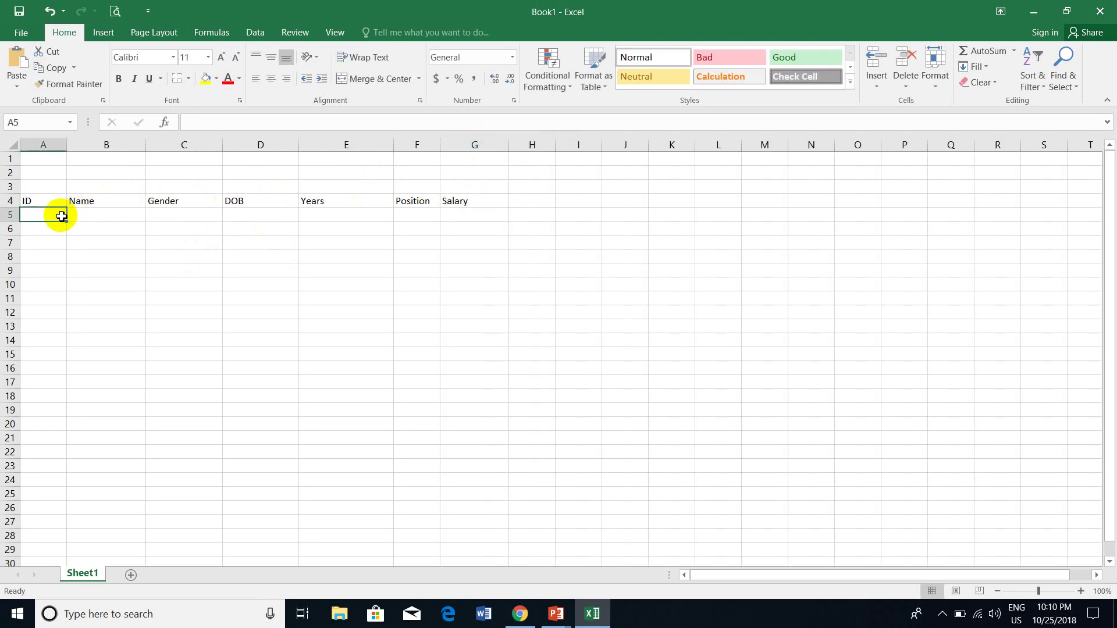
drag(59, 269, 56, 218)
click(56, 219)
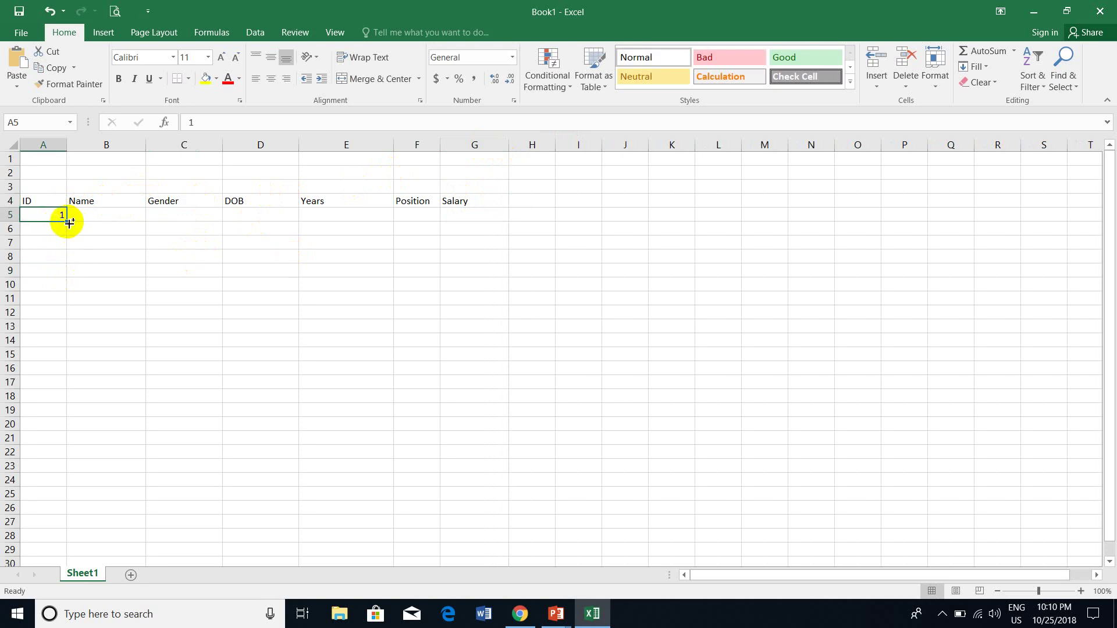
drag(67, 220, 71, 354)
Step: Enter the first four employee names in B5:B8, fixing typos along the way
click(121, 221)
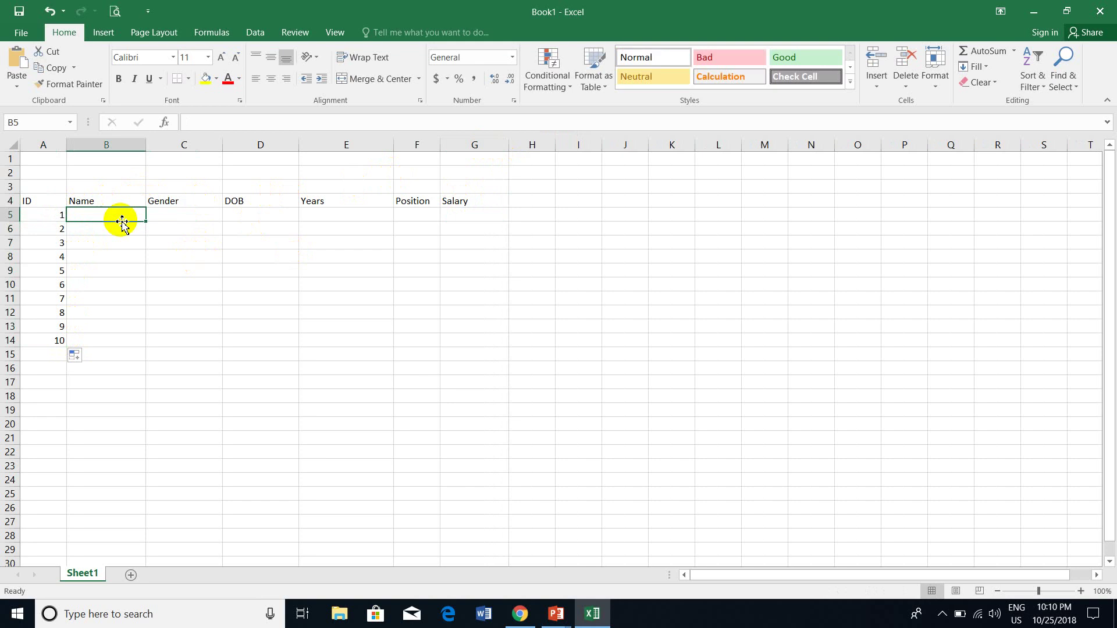
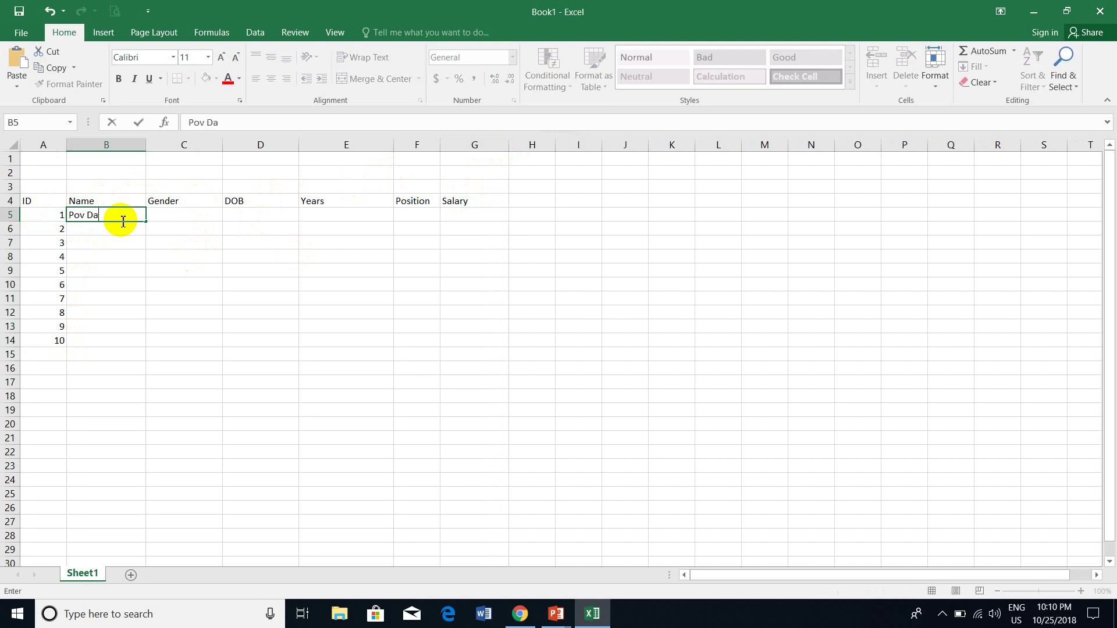
key(Return)
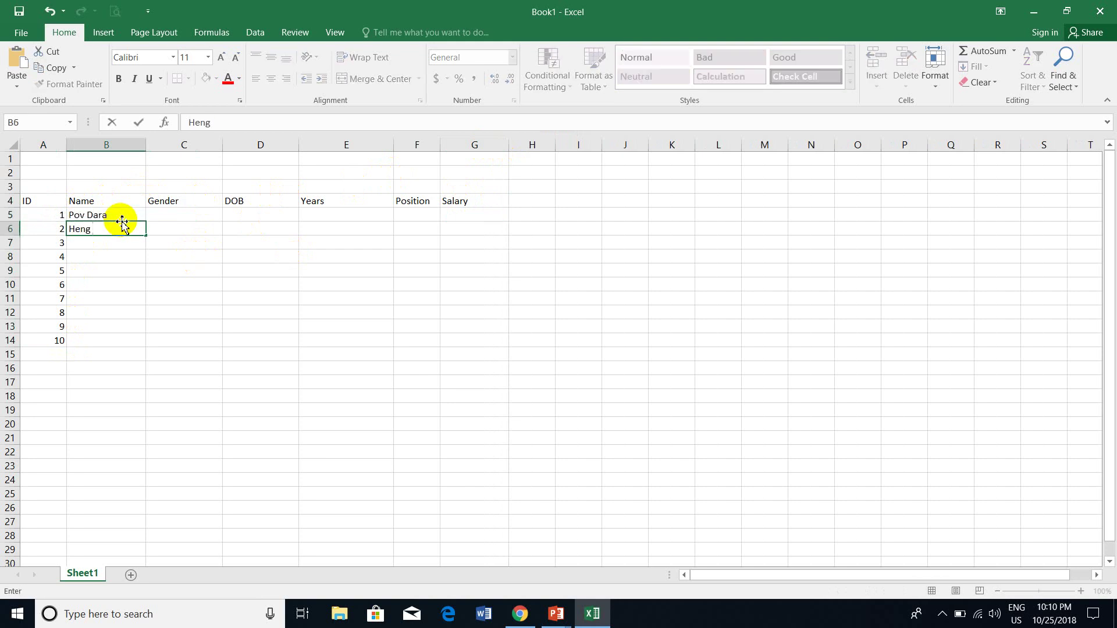
key(Return)
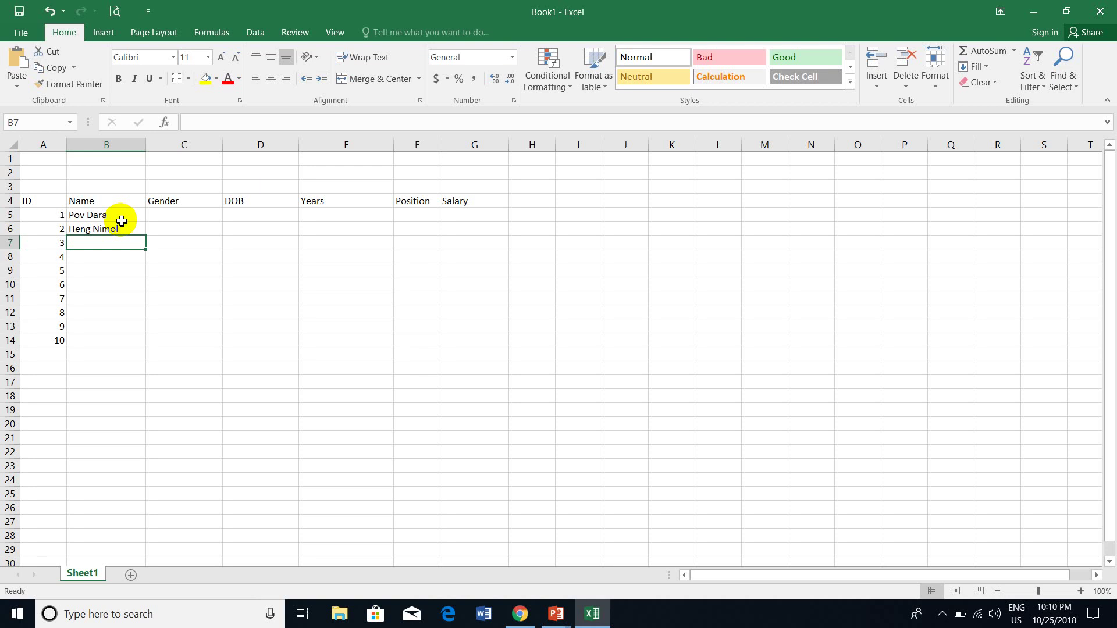
text(H)
key(BackSpace)
key(BackSpace)
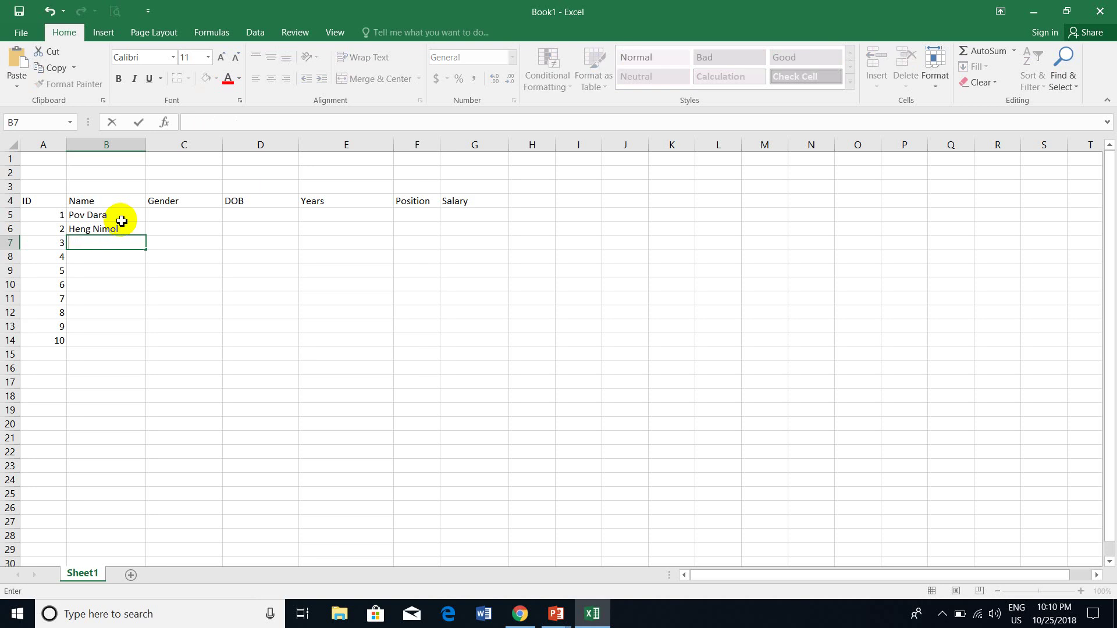
key(Return)
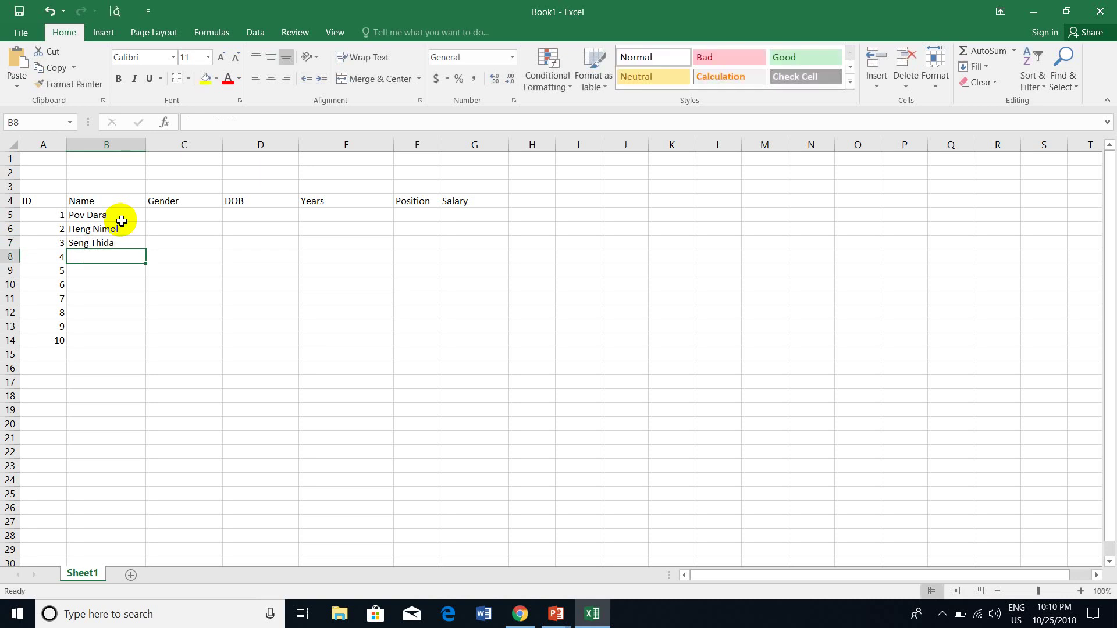
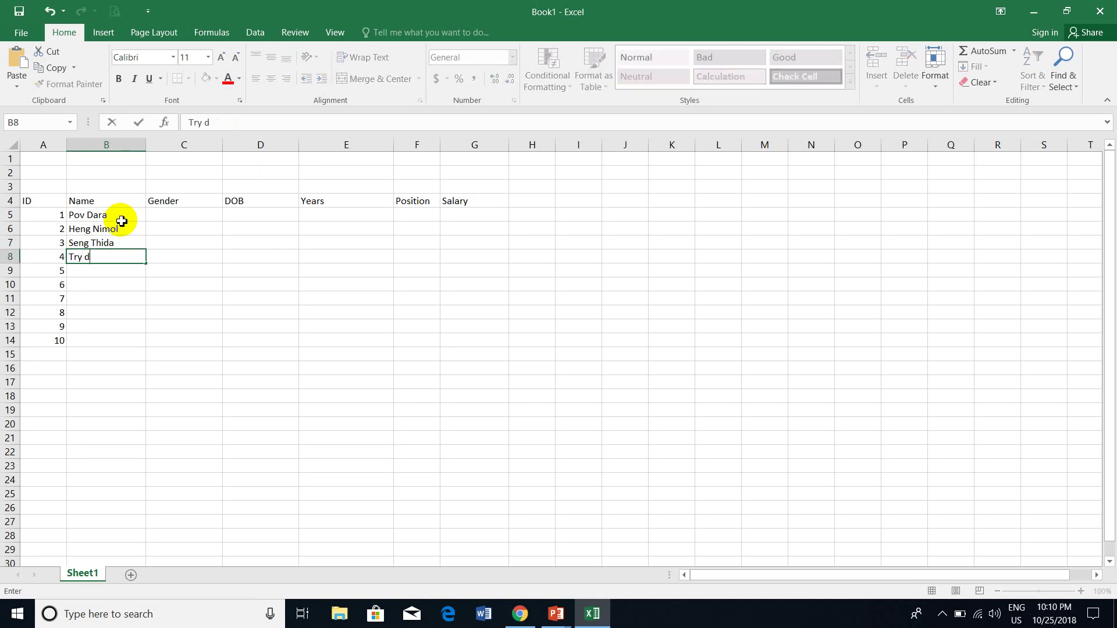
text(Dina)
key(Return)
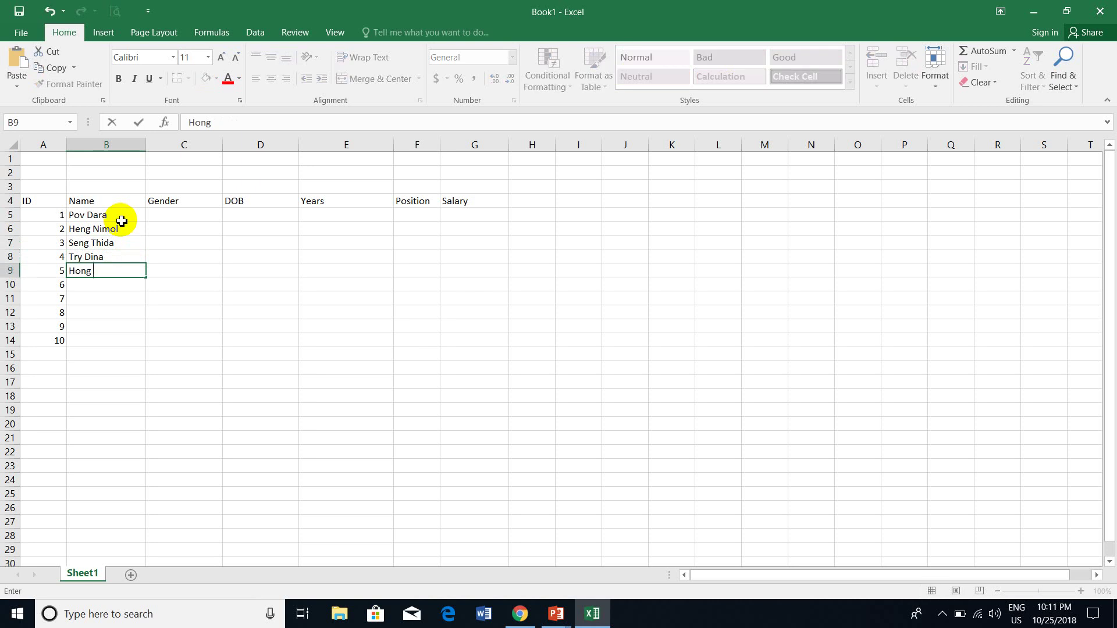
Step: Enter the remaining six employee names in B9:B14
key(Return)
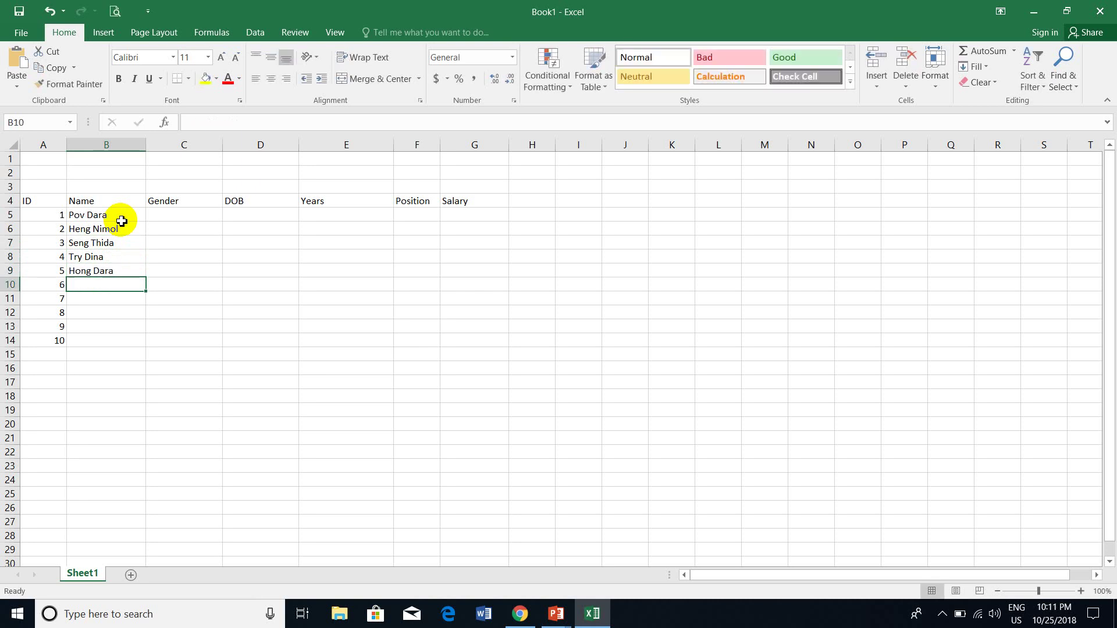
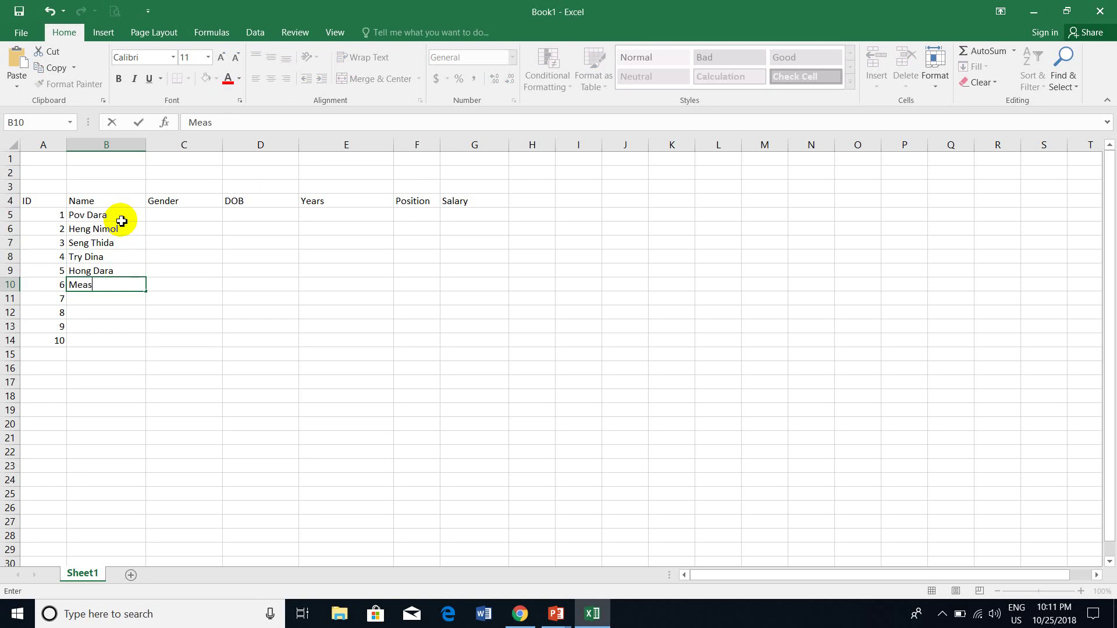
key(Return)
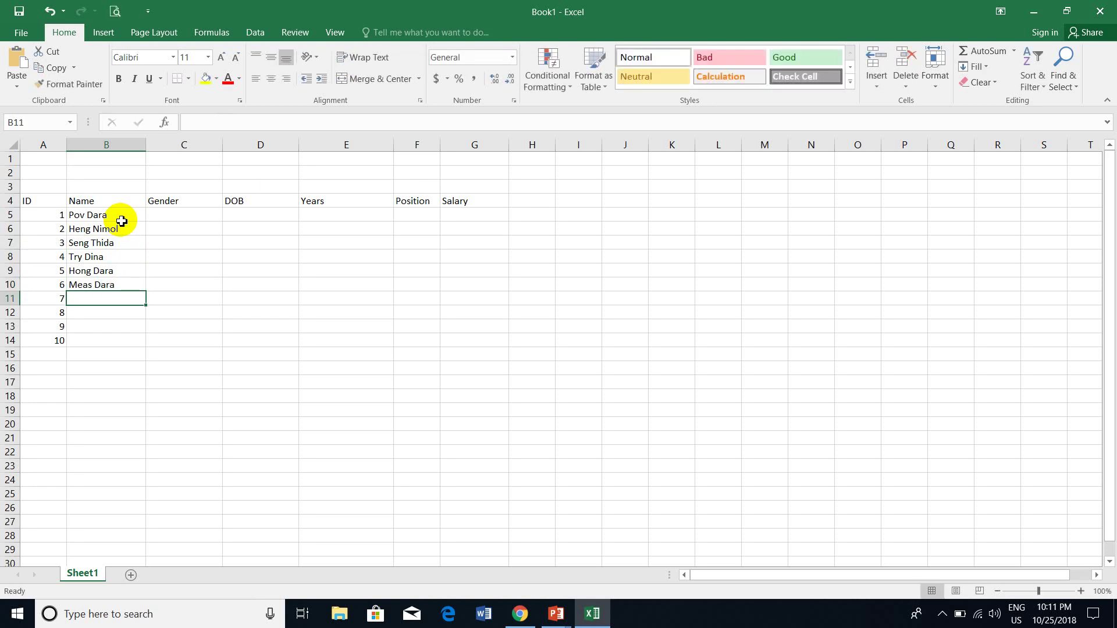
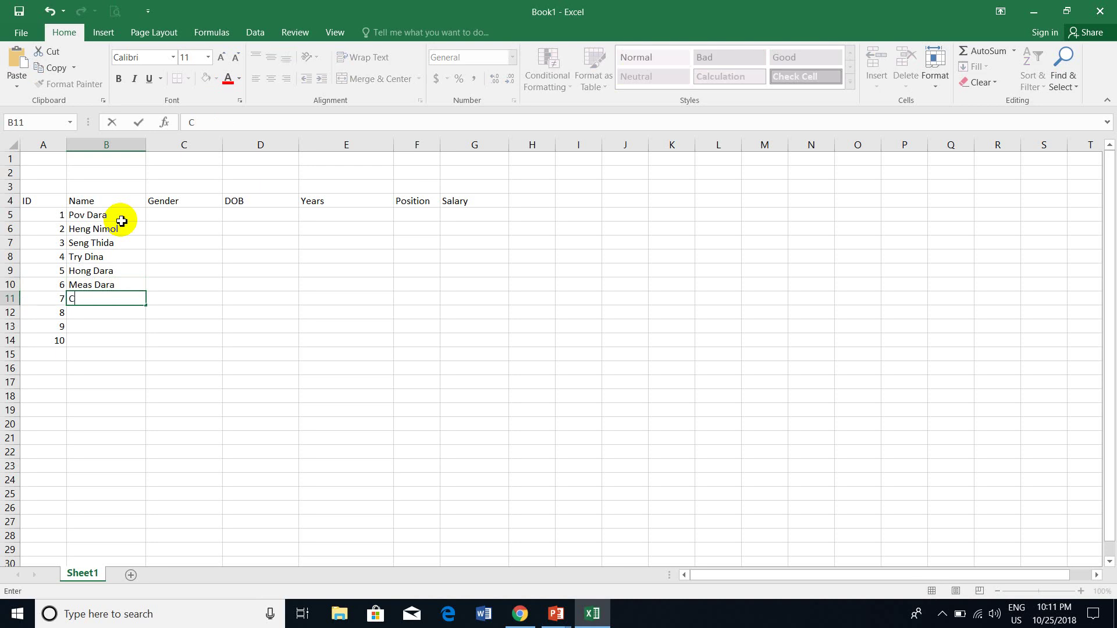
key(Return)
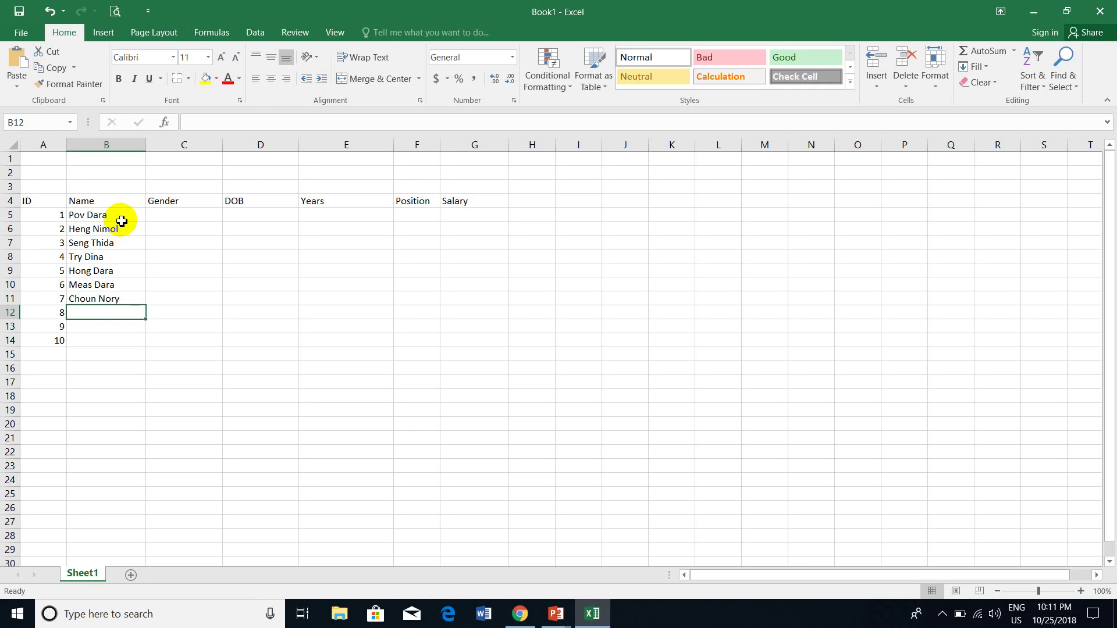
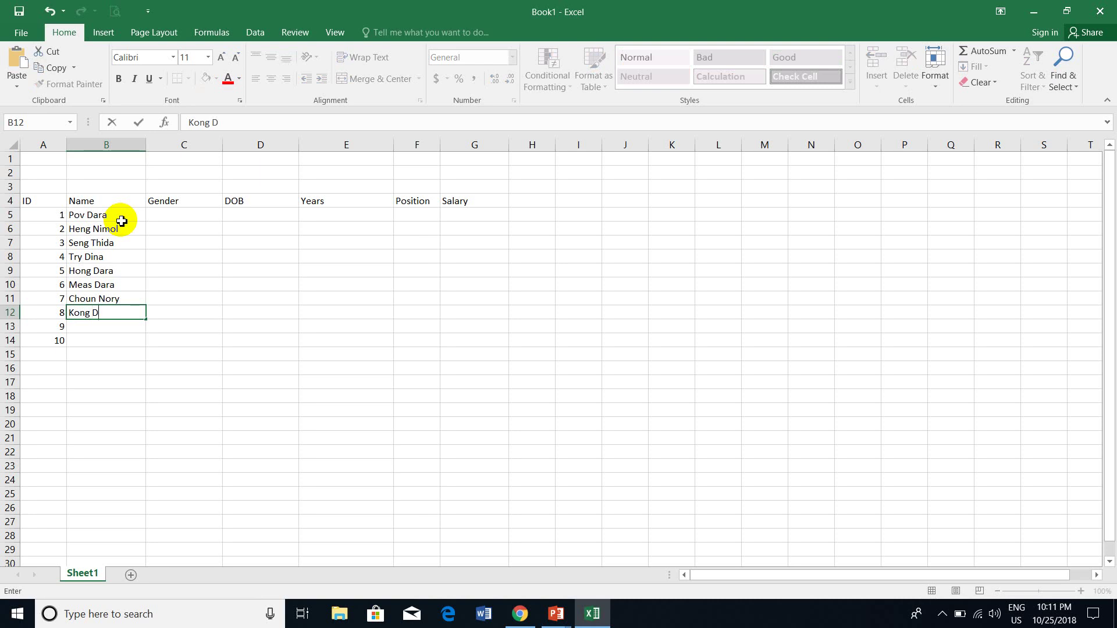
key(Return)
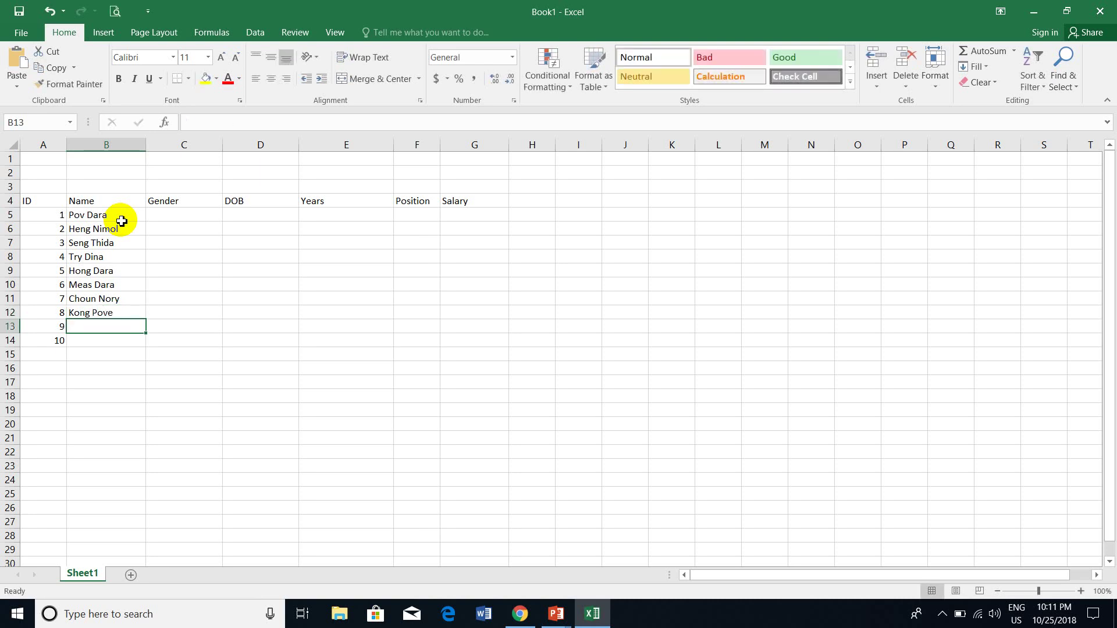
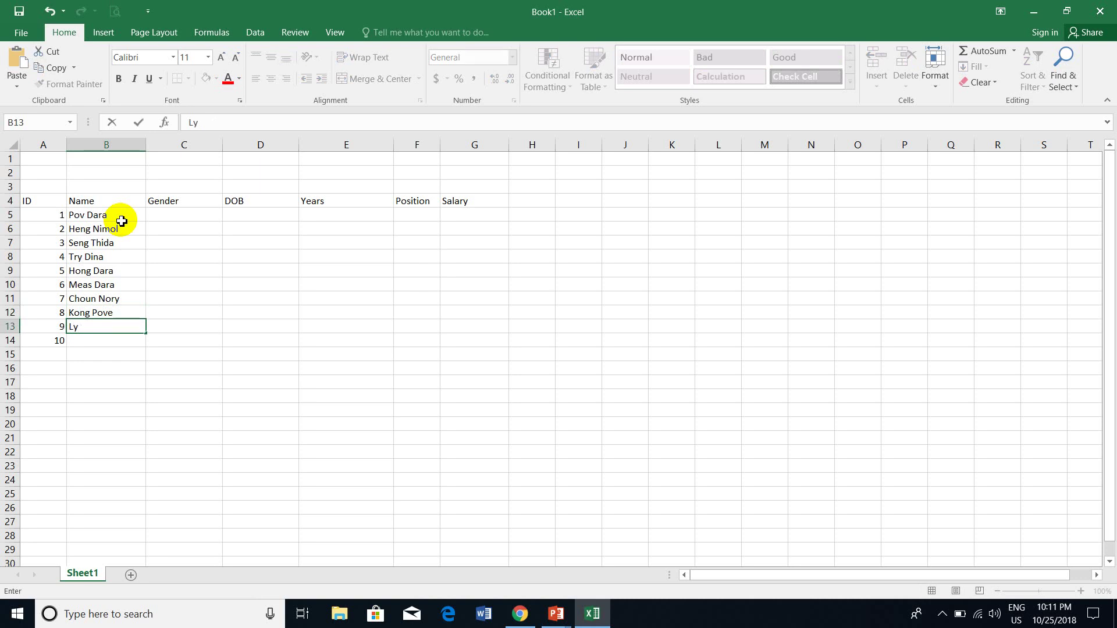
key(Return)
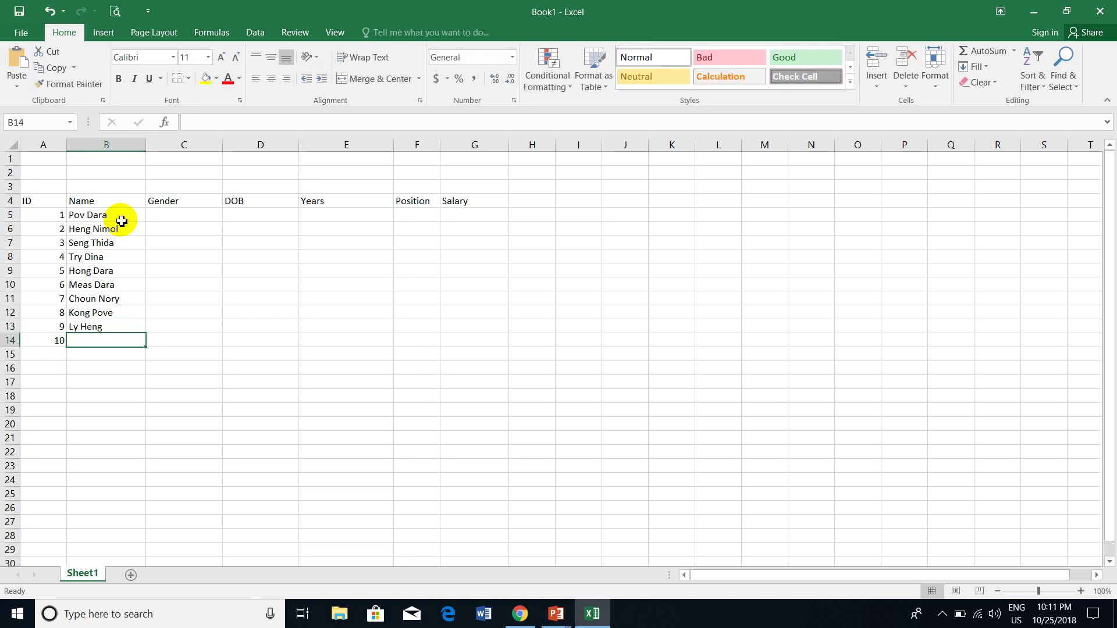
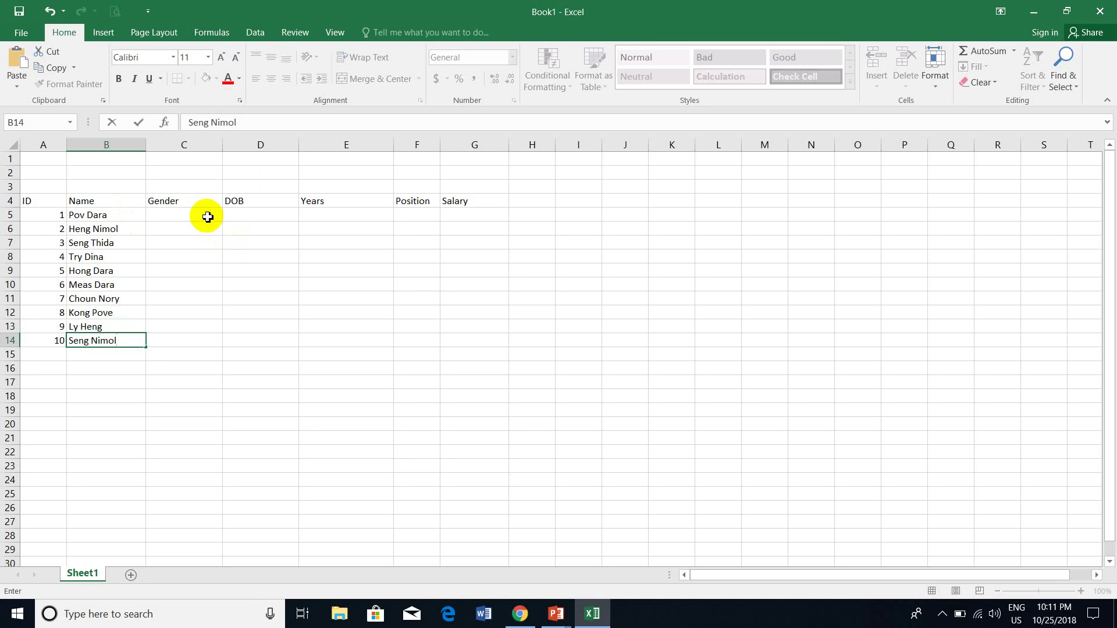
Step: Type Male or Female for each employee in C5:C14, accepting AutoComplete
click(207, 215)
text(Male)
key(Return)
text(Fe)
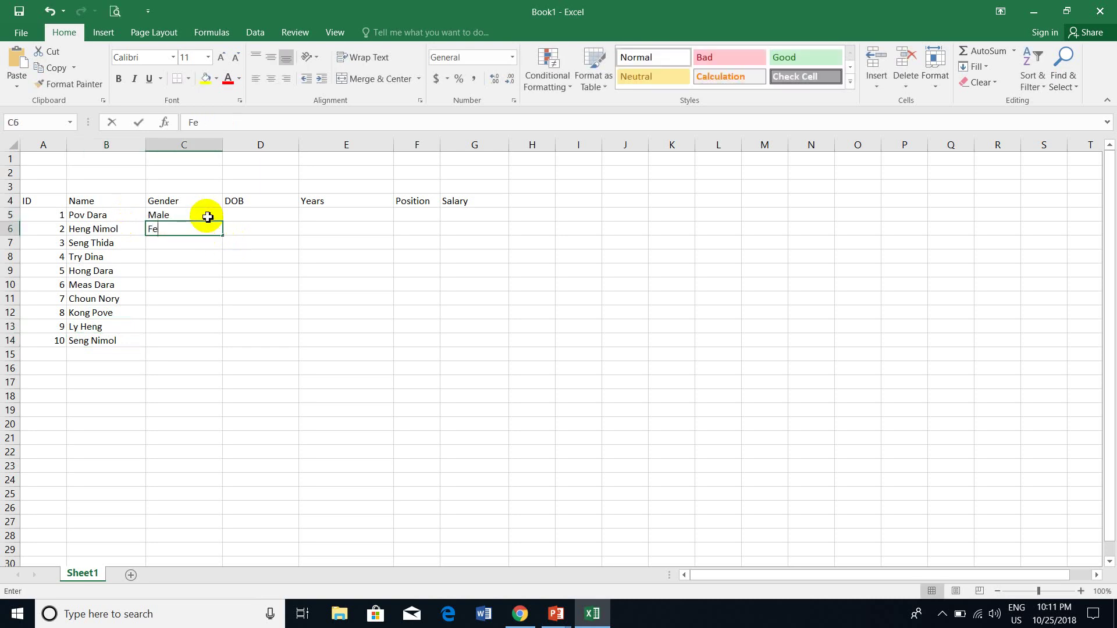
text(male)
key(Return)
text(Male)
key(Return)
text(F)
key(Return)
text(F)
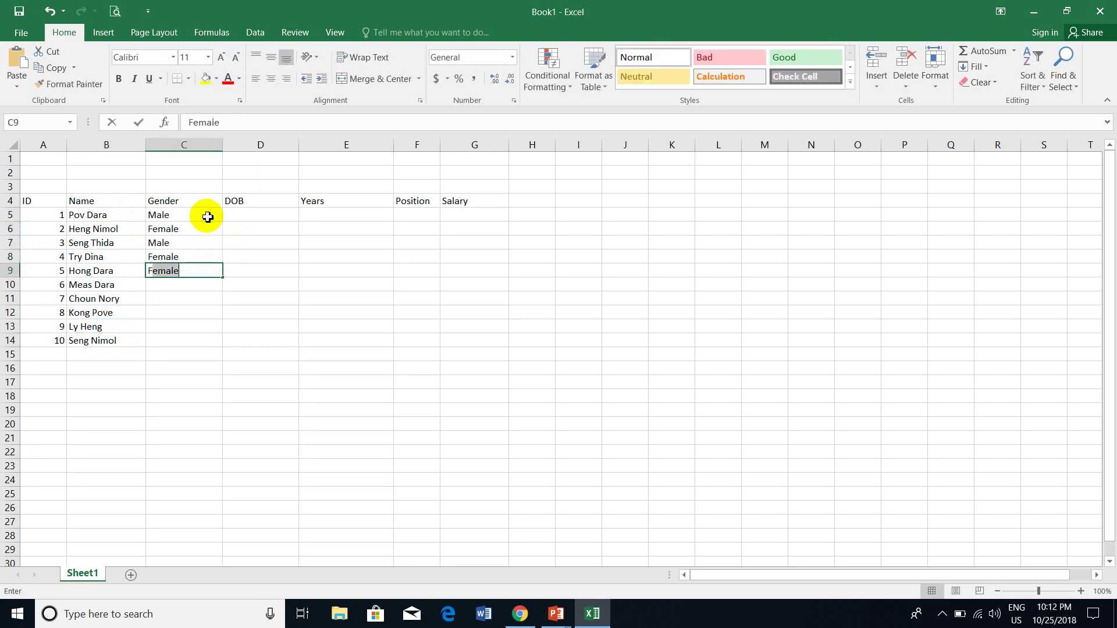
key(Return)
text(Female)
key(Up)
text(M)
key(Return)
key(Return)
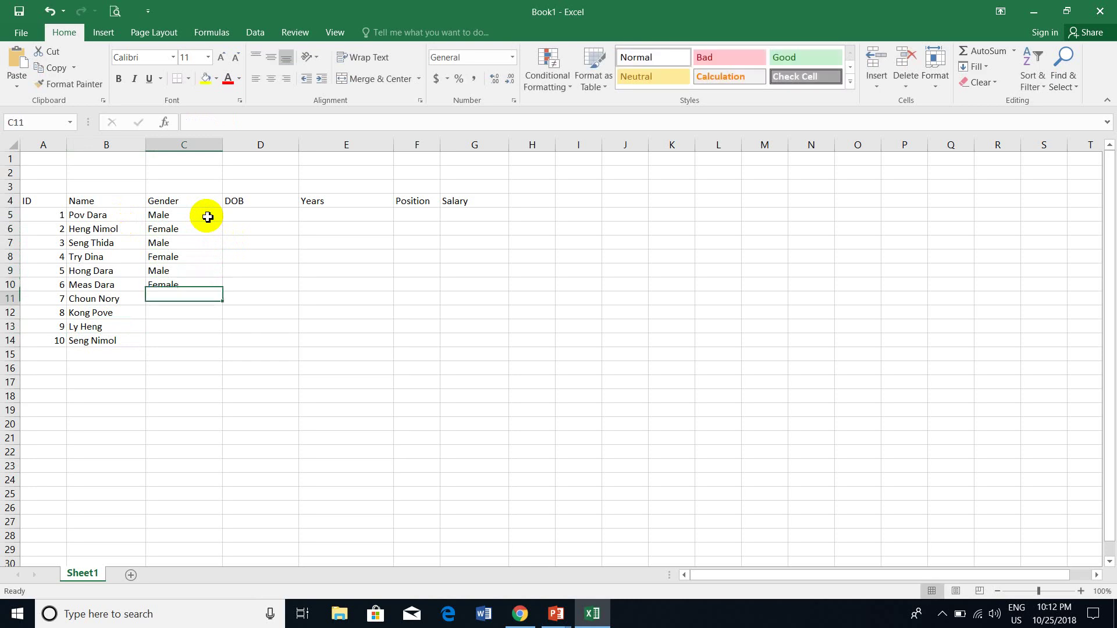
text(M)
key(Return)
text(M)
key(Return)
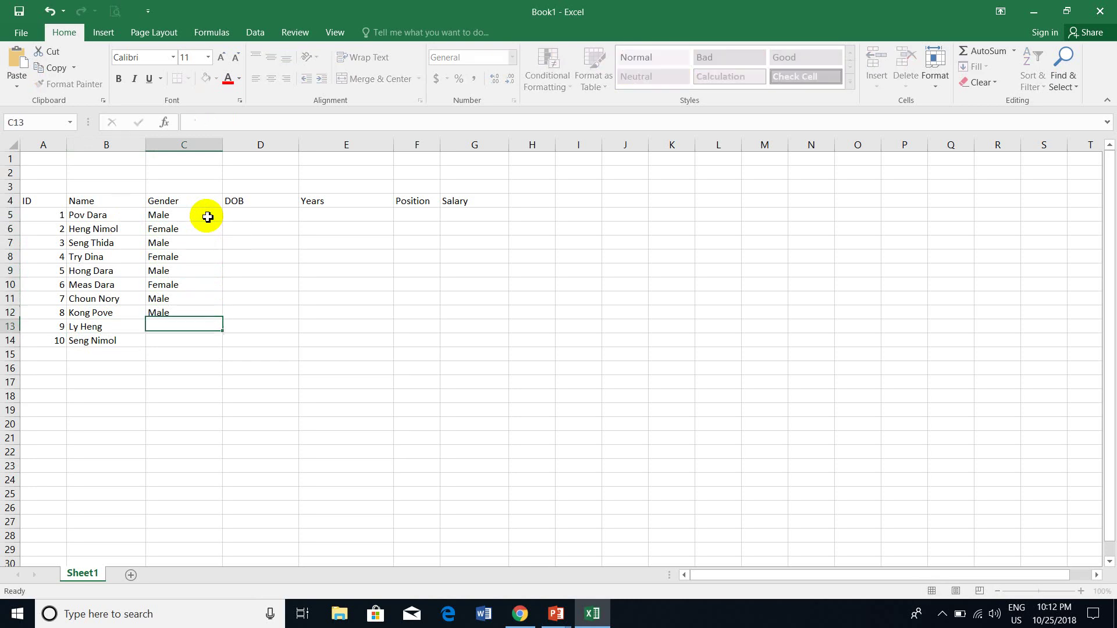
text(M)
key(Return)
text(Male)
key(Return)
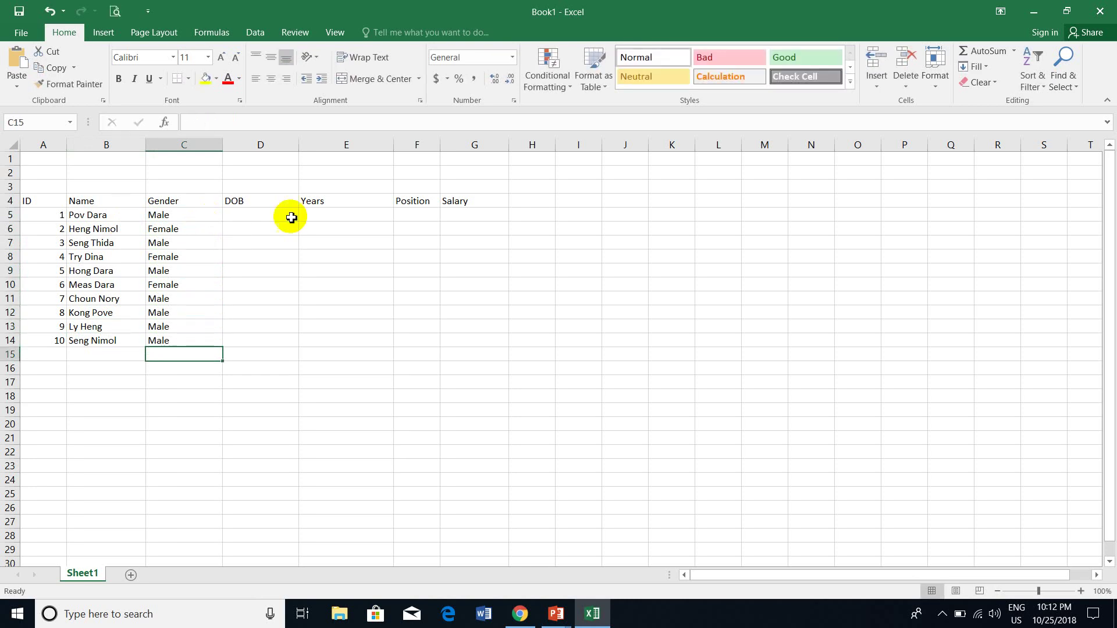
Step: Select the DOB cells D5:D14 and bring up their number format options
click(284, 158)
drag(252, 213, 259, 341)
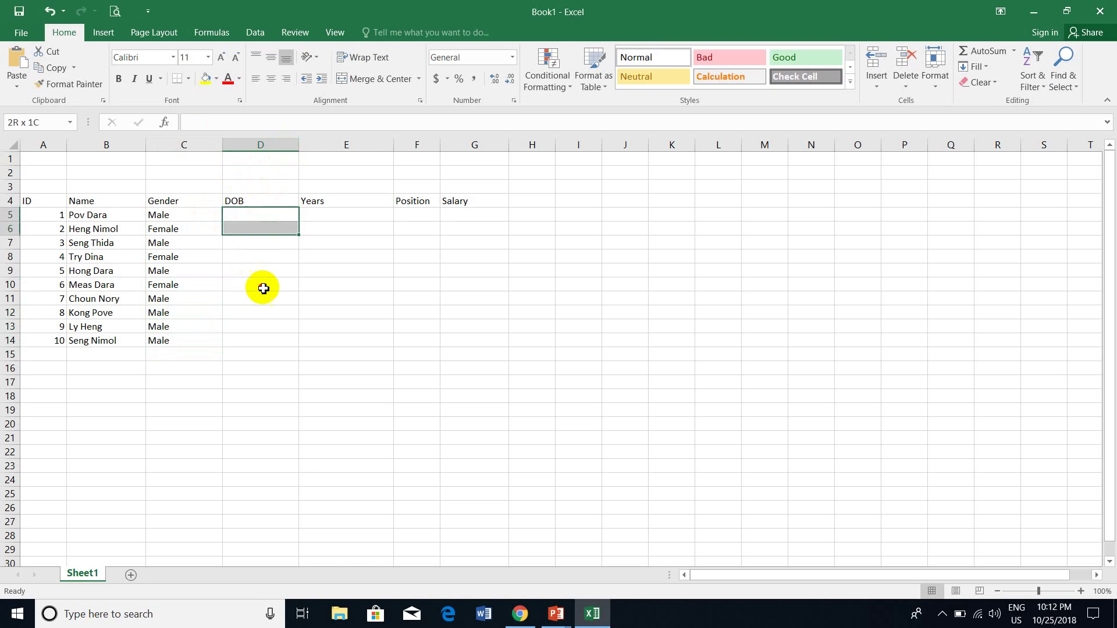
right_click(260, 234)
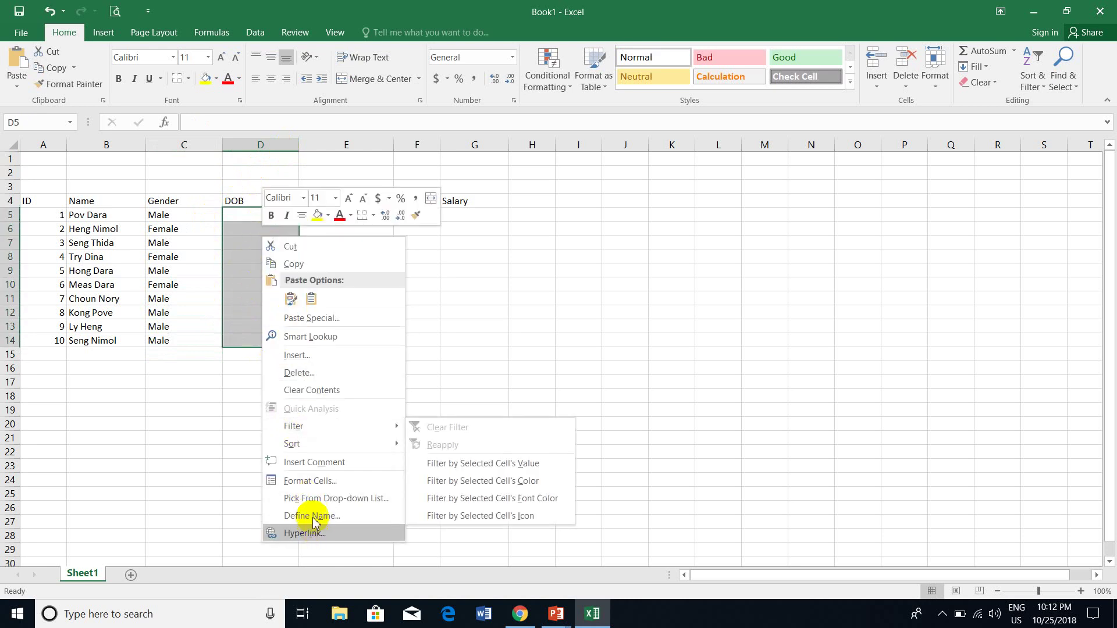
click(316, 482)
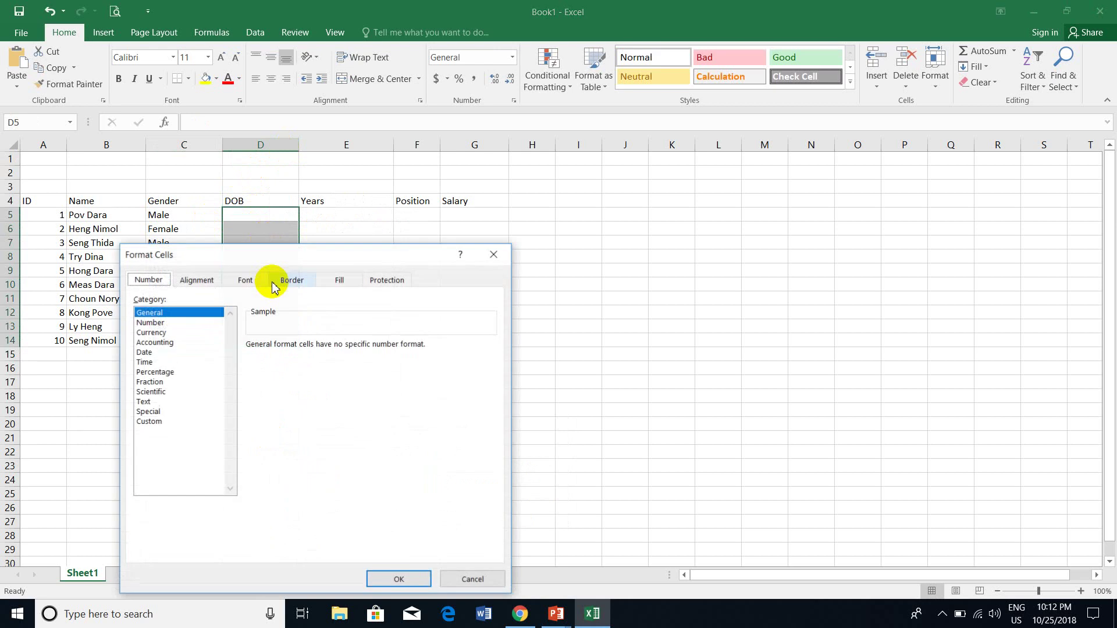
click(286, 284)
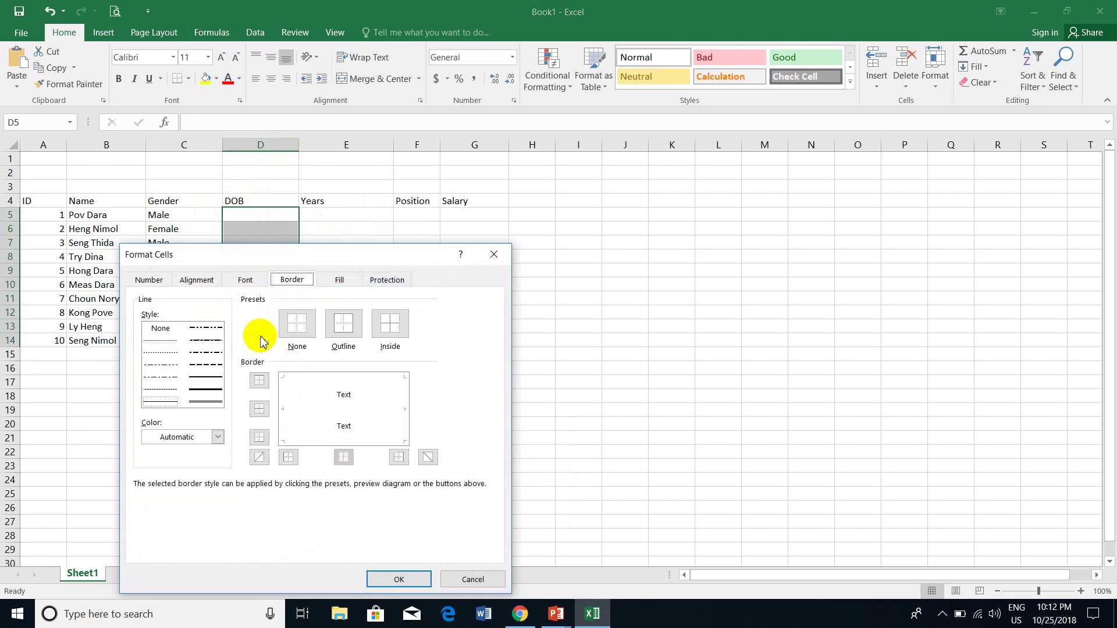
click(153, 281)
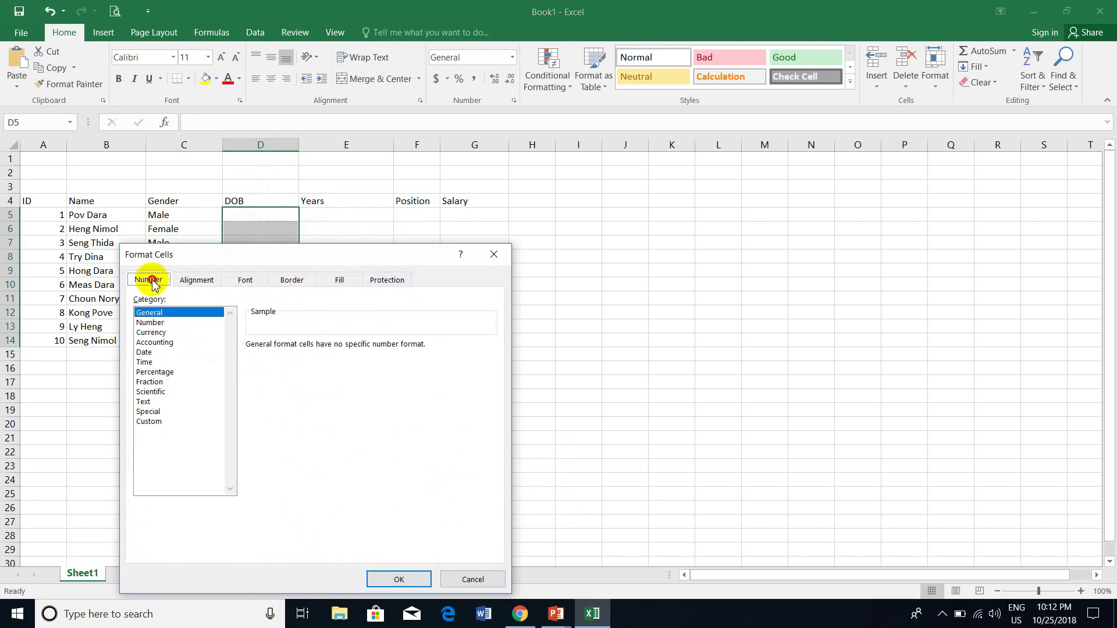
click(145, 352)
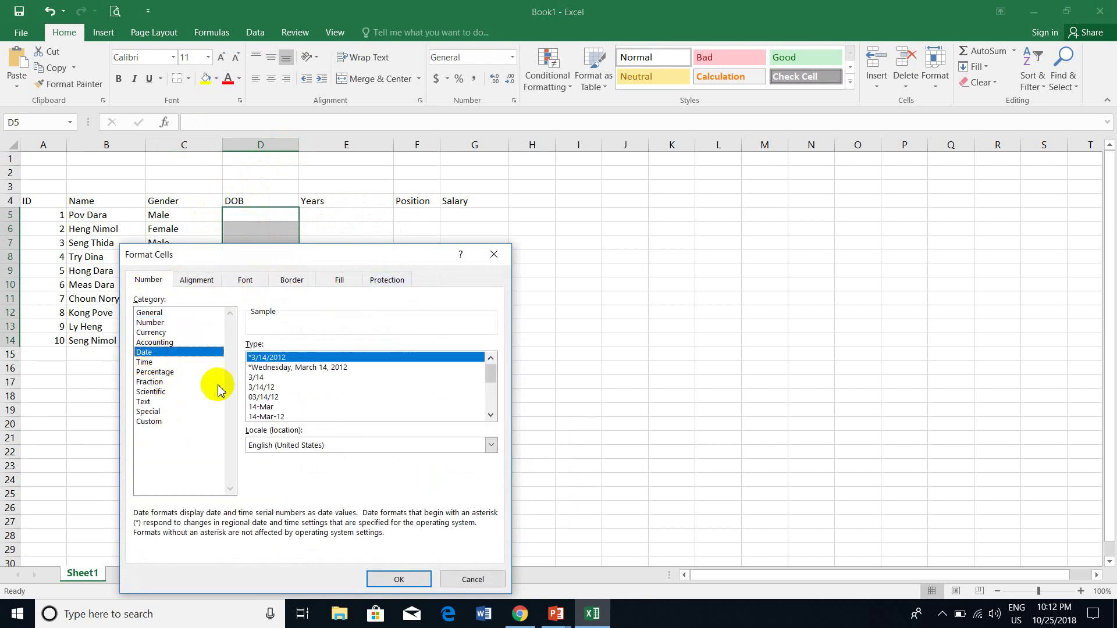
Step: Apply the custom date format mmm-dd-yyyy to the DOB cells
click(154, 421)
drag(294, 359, 201, 356)
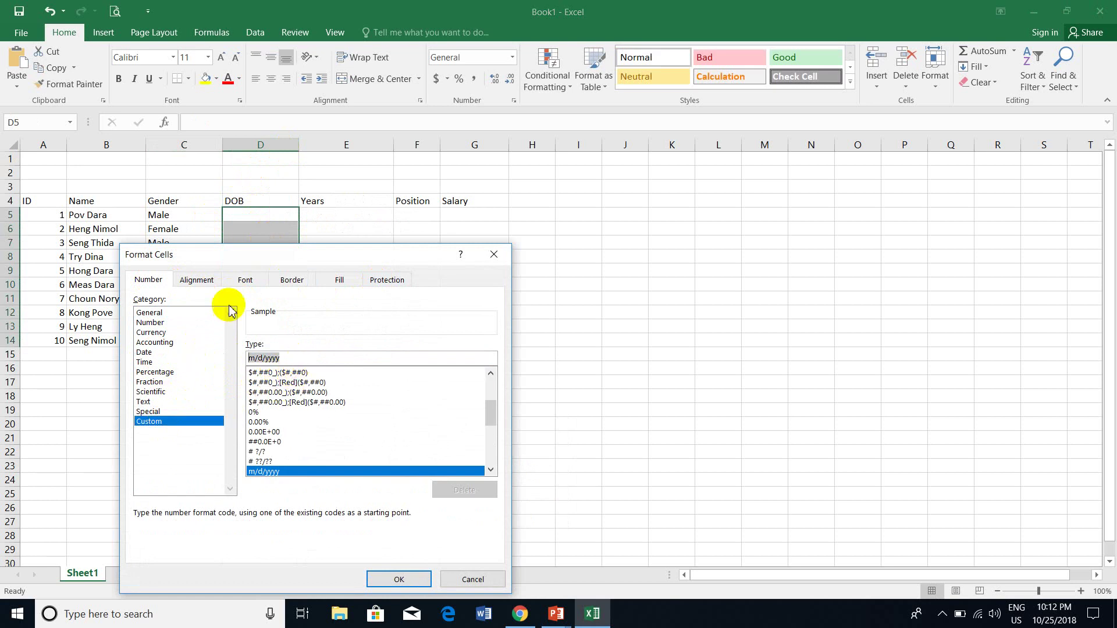
text(mm)
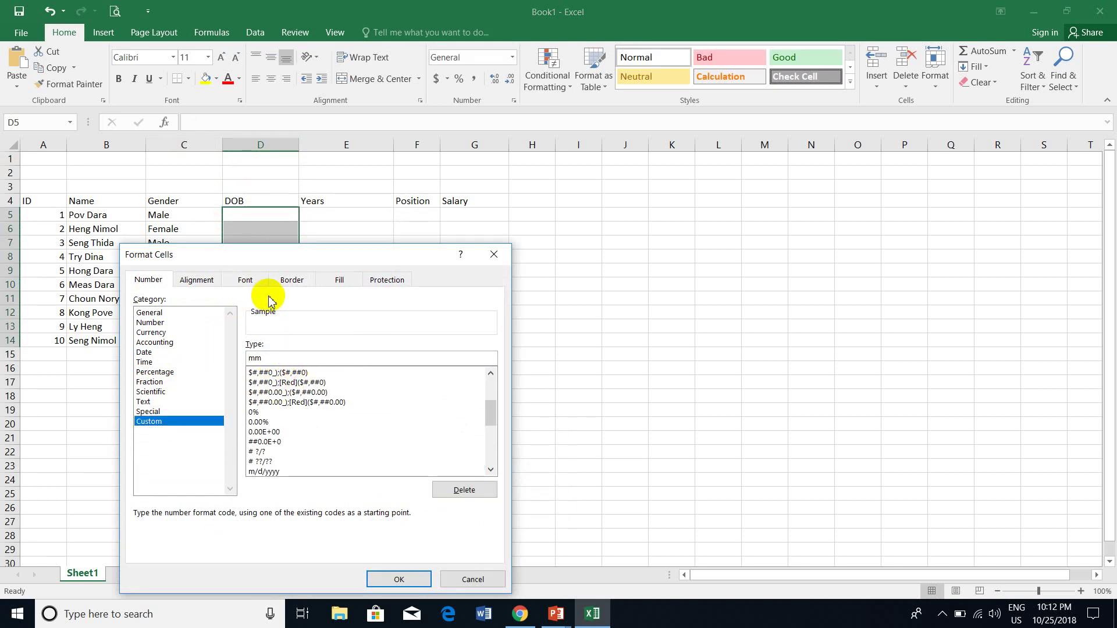
text(m)
text(-ddd)
key(BackSpace)
text(-yyy)
text(y)
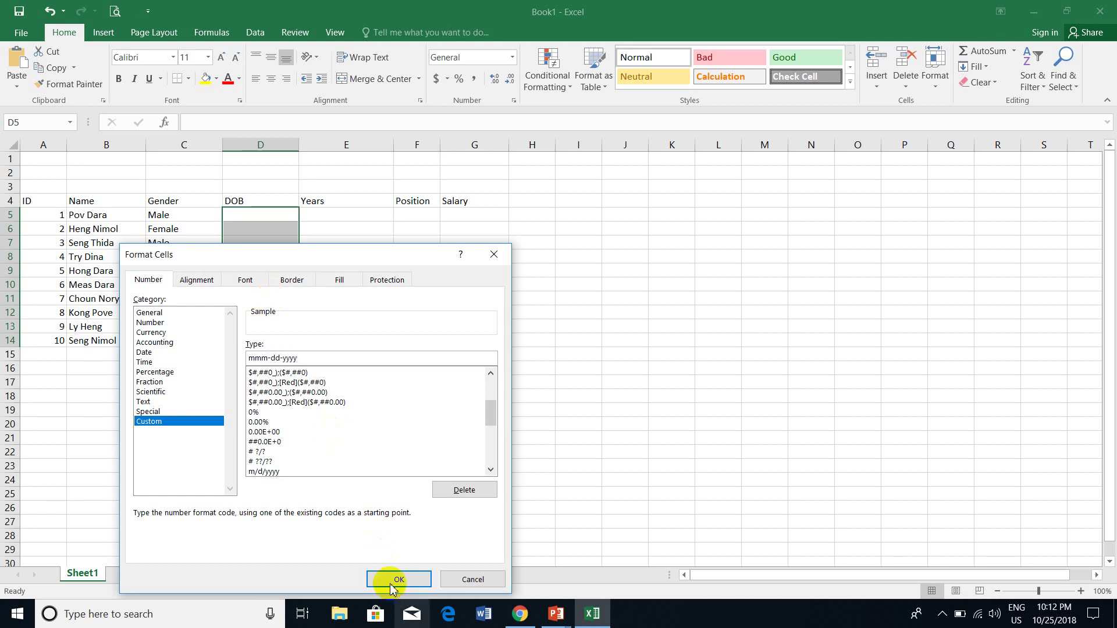
click(274, 358)
drag(282, 358, 299, 358)
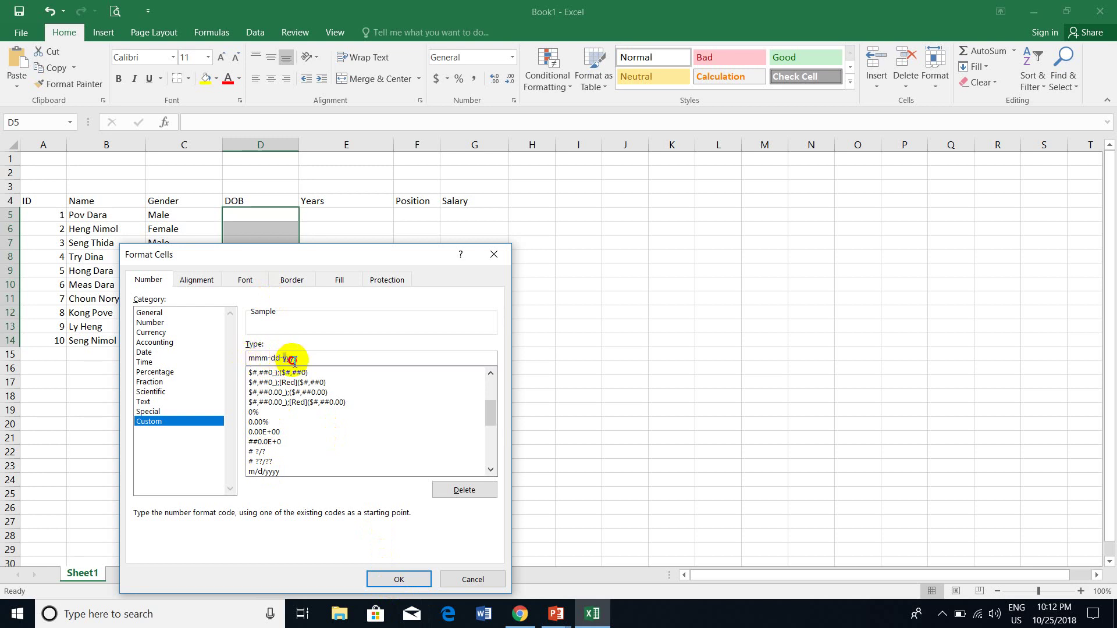
click(399, 579)
click(253, 216)
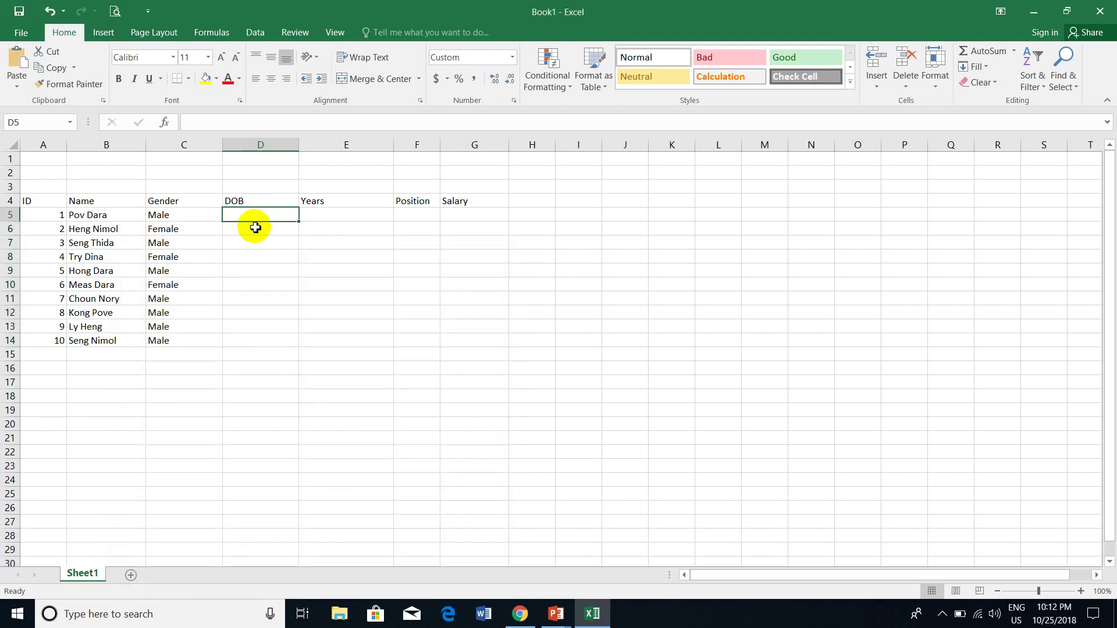
Step: Enter the first two birth dates in D5:D6 and correct D5 to Jan-10-1985
text(1-)
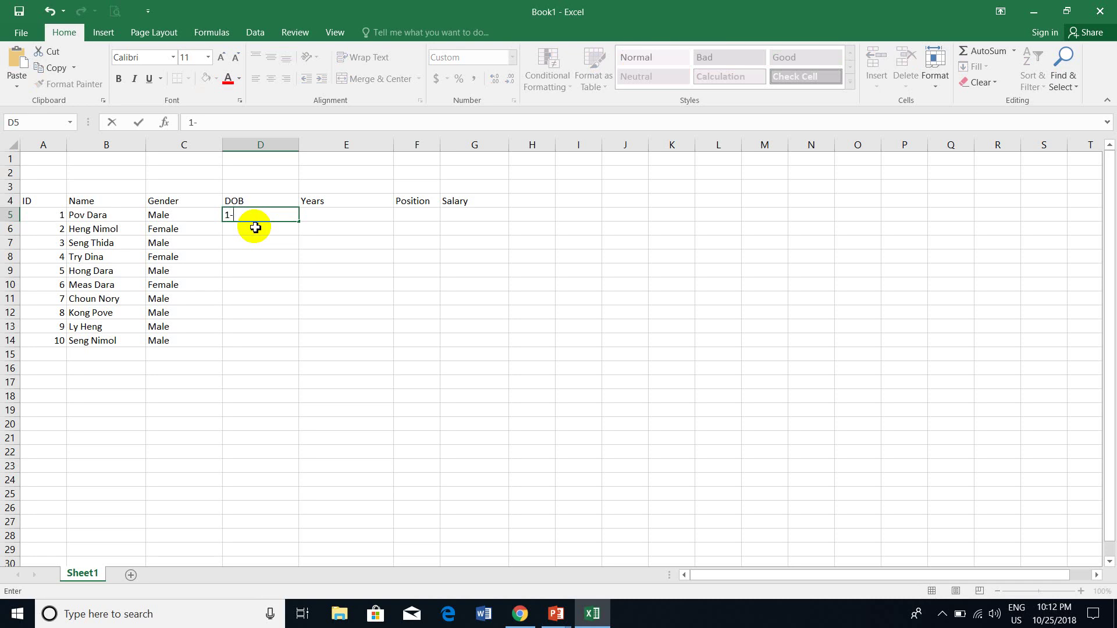
text(10-9)
text(5)
key(Return)
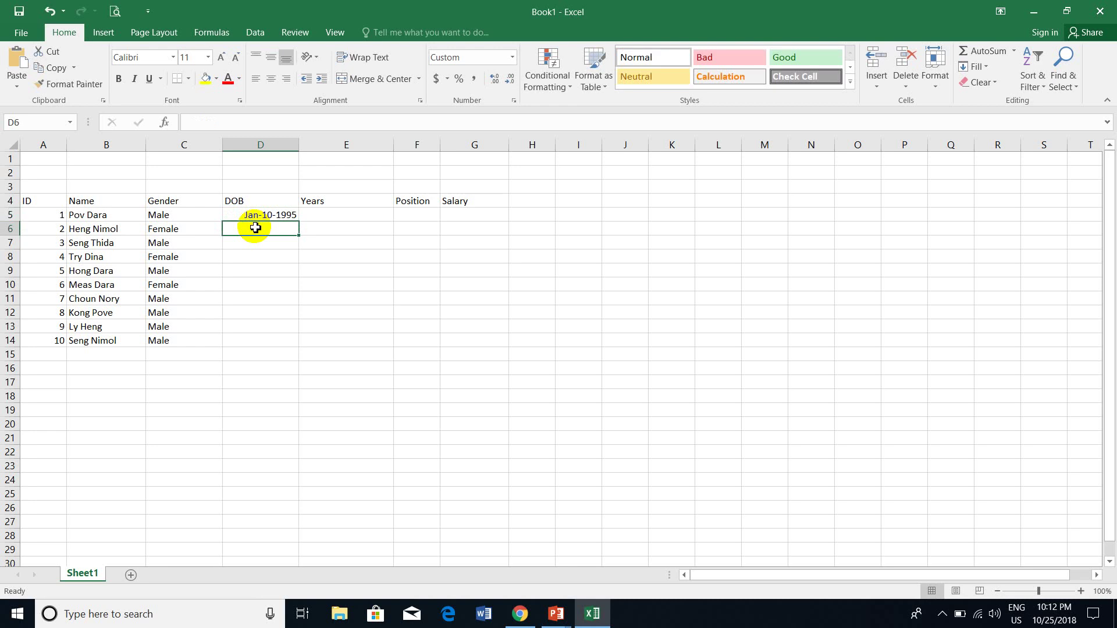
text(2-)
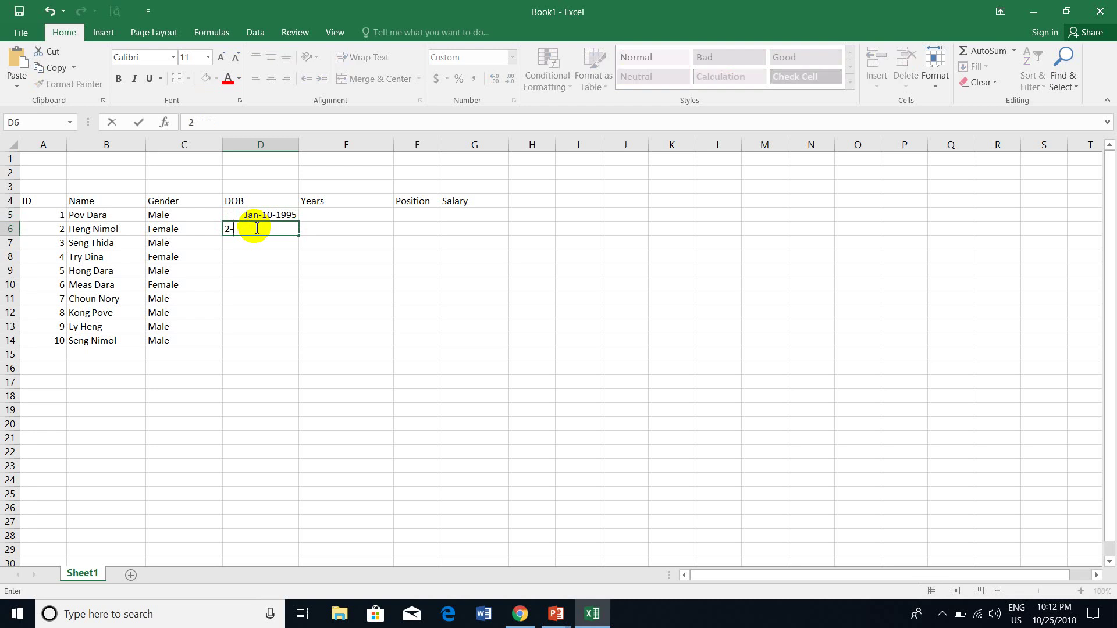
text(1)
key(BackSpace)
text(23-19)
text(8)
text(3)
key(Return)
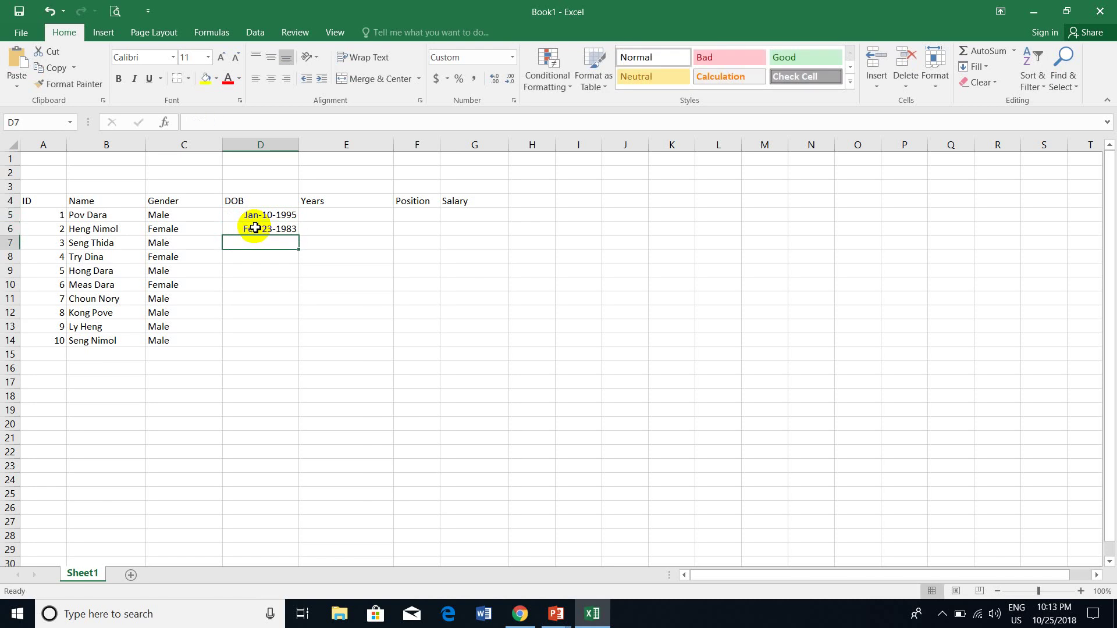
key(Up)
key(Up)
key(F2)
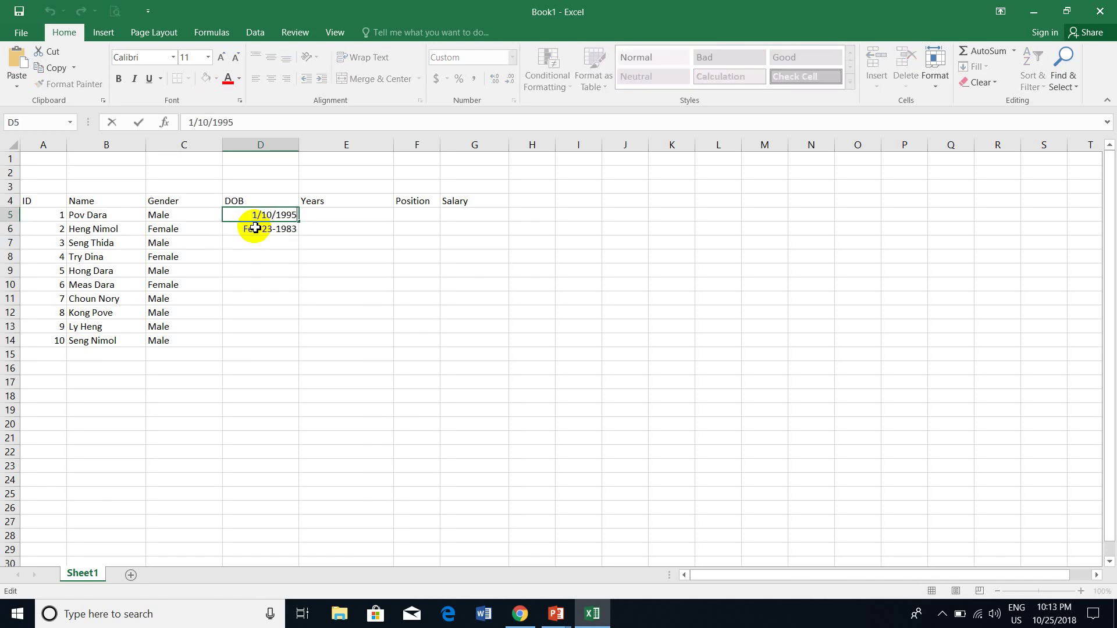
key(BackSpace)
key(BackSpace)
key(BackSpace)
key(BackSpace)
text(1985)
key(Return)
key(Return)
key(Return)
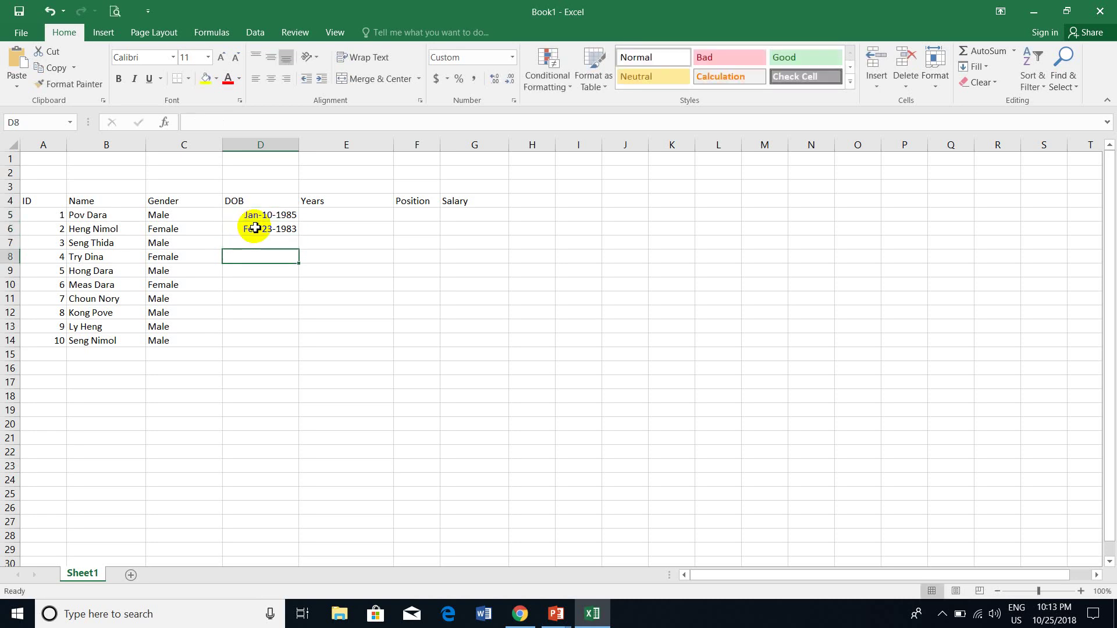
Step: Enter Oct-01-1983 in D7 and Nov-13-1983 in D8, fixing the mistyped years
key(Up)
text(10)
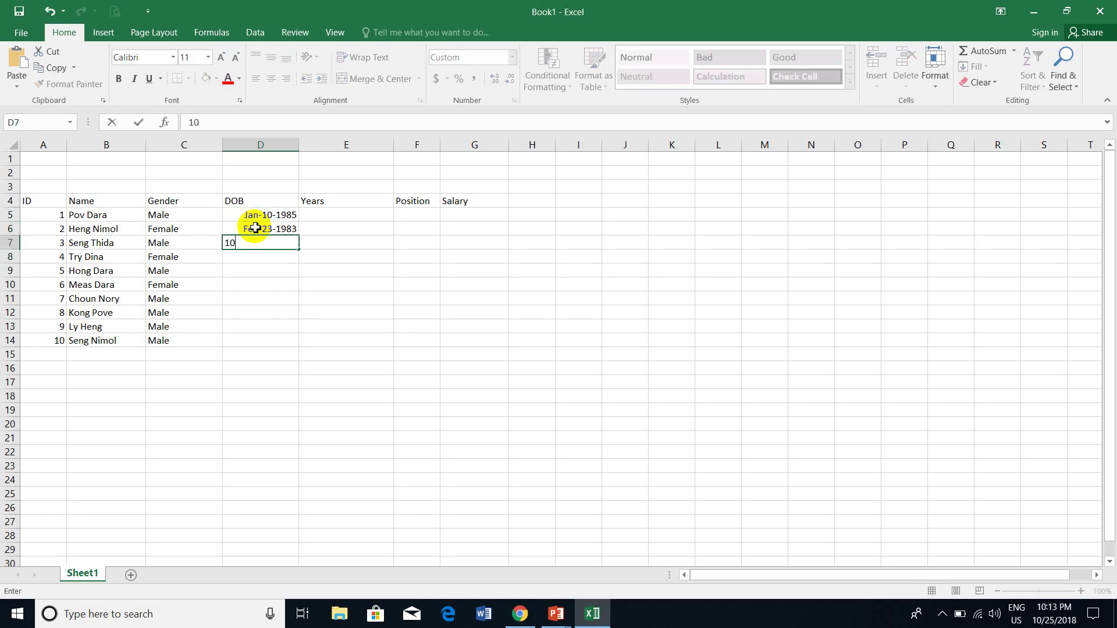
text(-20-)
text(19)
key(BackSpace)
key(BackSpace)
key(BackSpace)
text(82)
key(Return)
text(11)
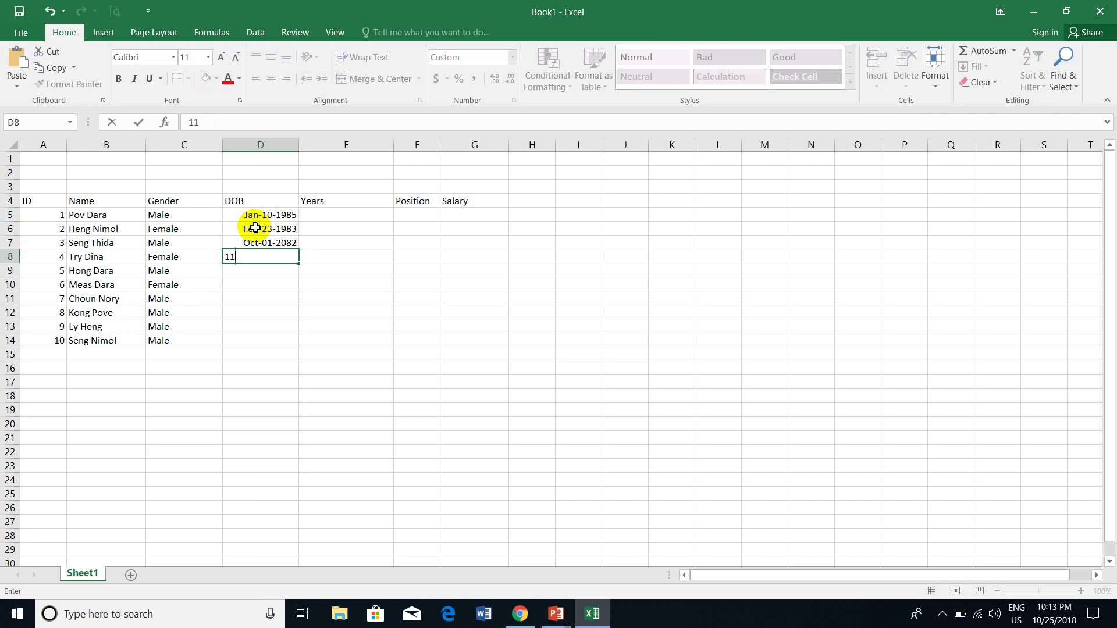
text(-)
text(13-)
key(Up)
key(Up)
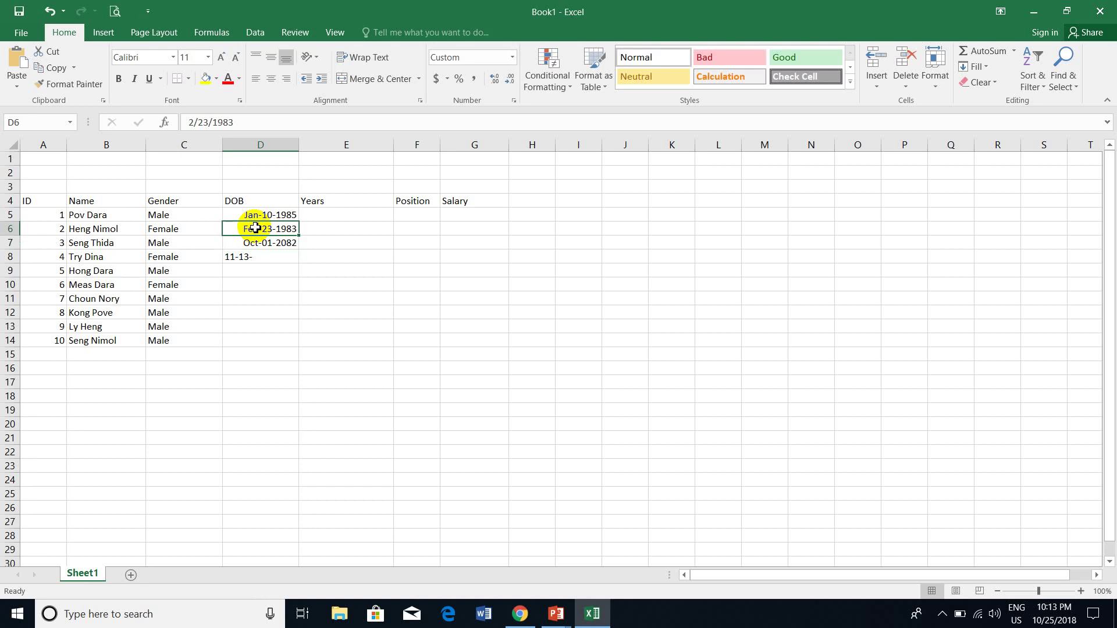
key(Down)
key(F2)
key(BackSpace)
key(BackSpace)
key(BackSpace)
key(BackSpace)
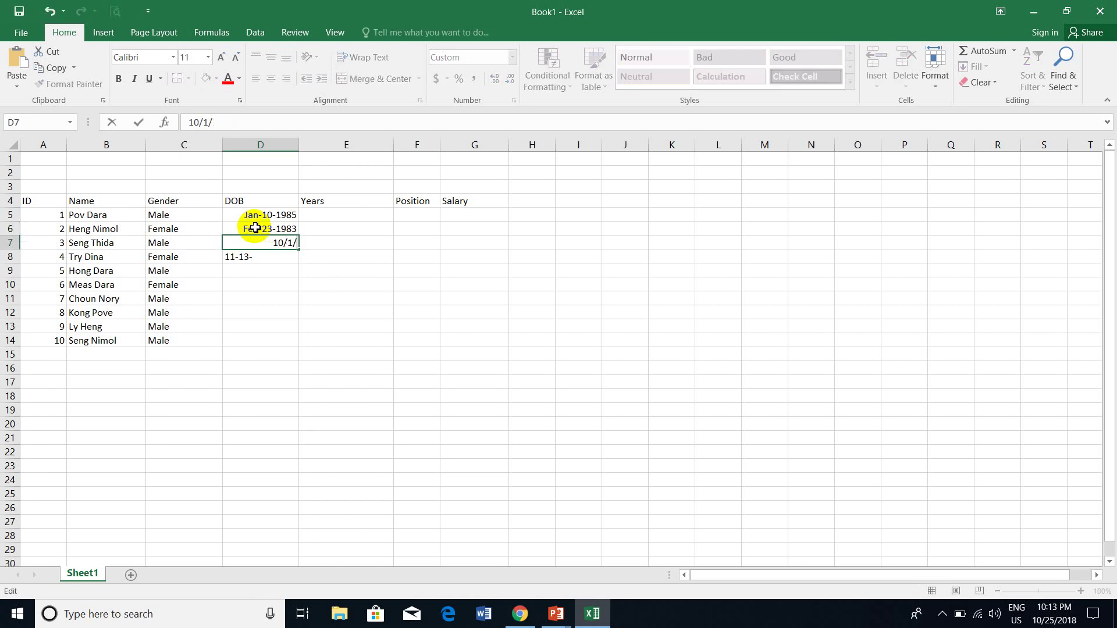
text(1983)
key(Return)
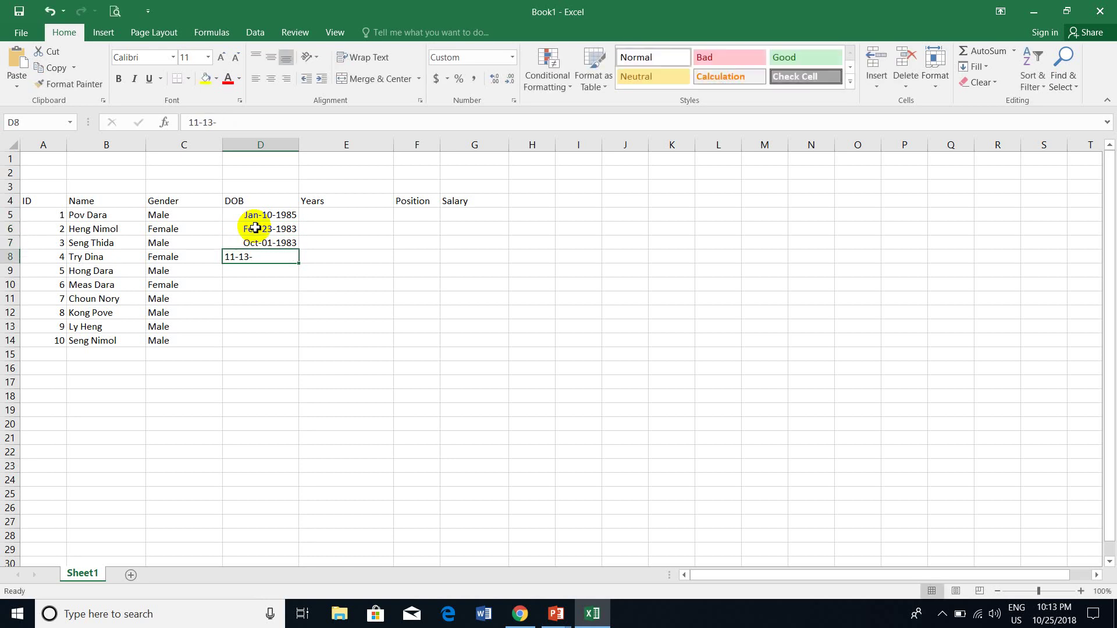
key(F2)
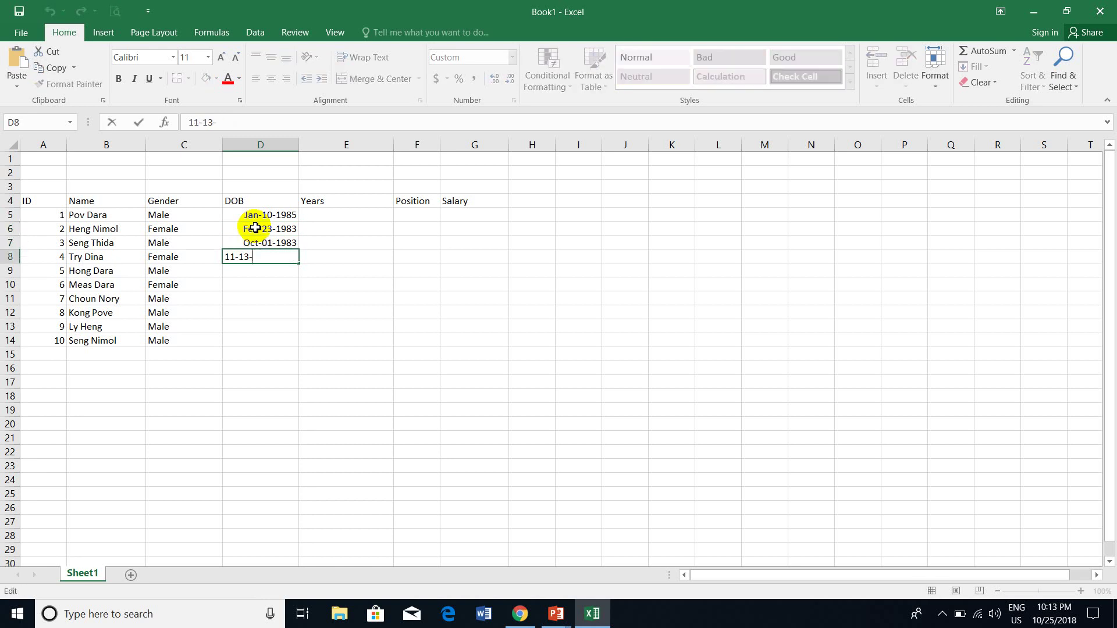
text(83)
key(Return)
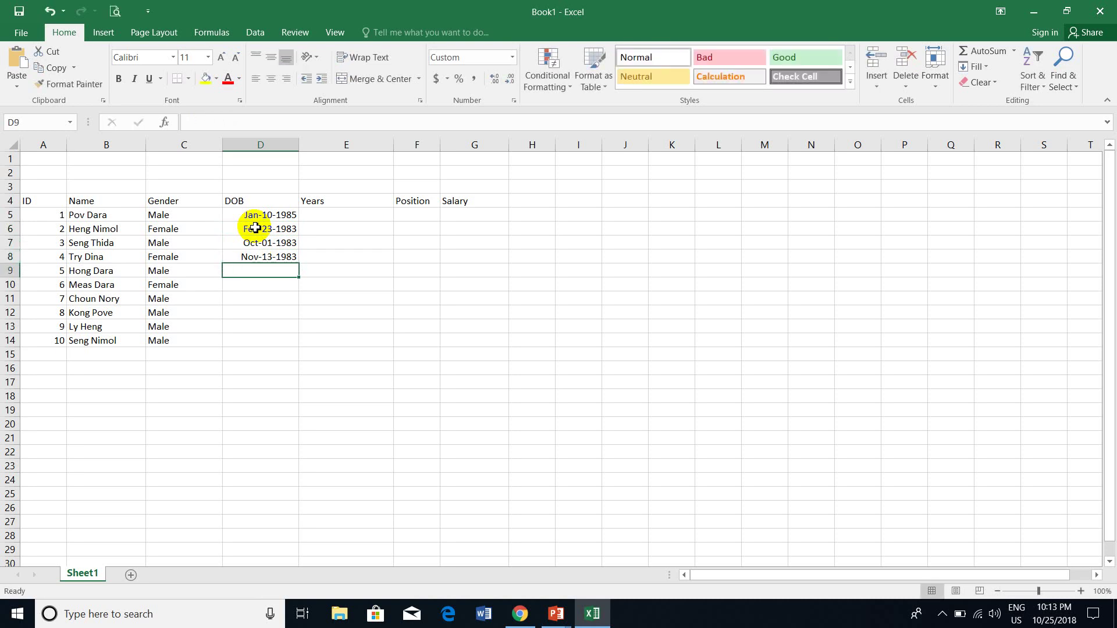
Step: Enter birth dates Dec-12-1981, Apr-05-1983, Jun-22-1980 and Jul-08-1980 in D9:D12
text(120)
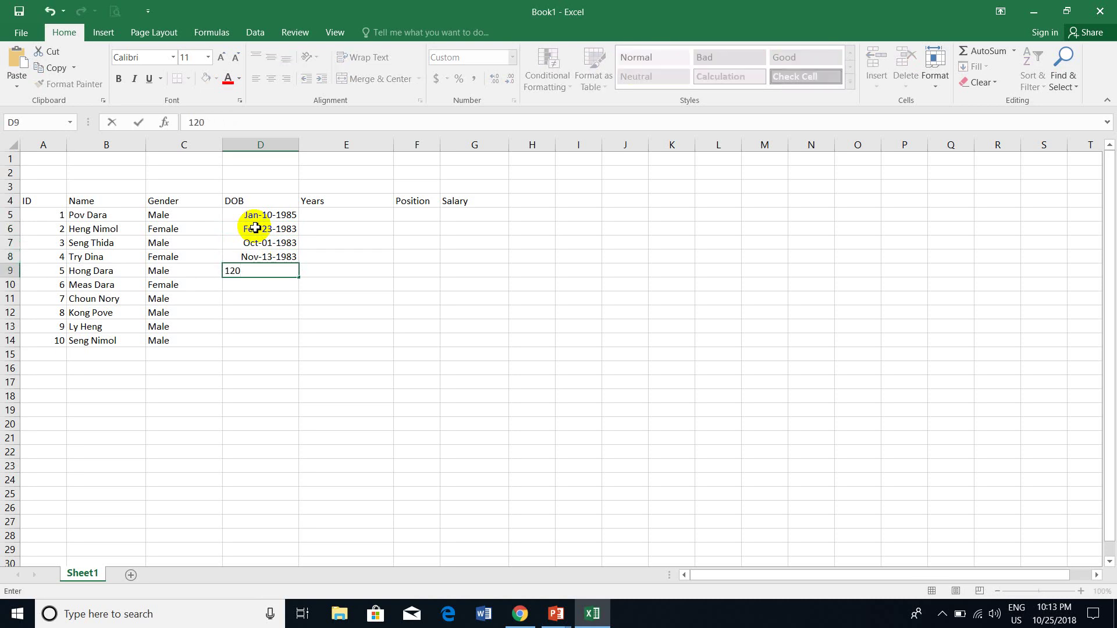
key(BackSpace)
text(-12-)
text(8)
text(1)
key(Return)
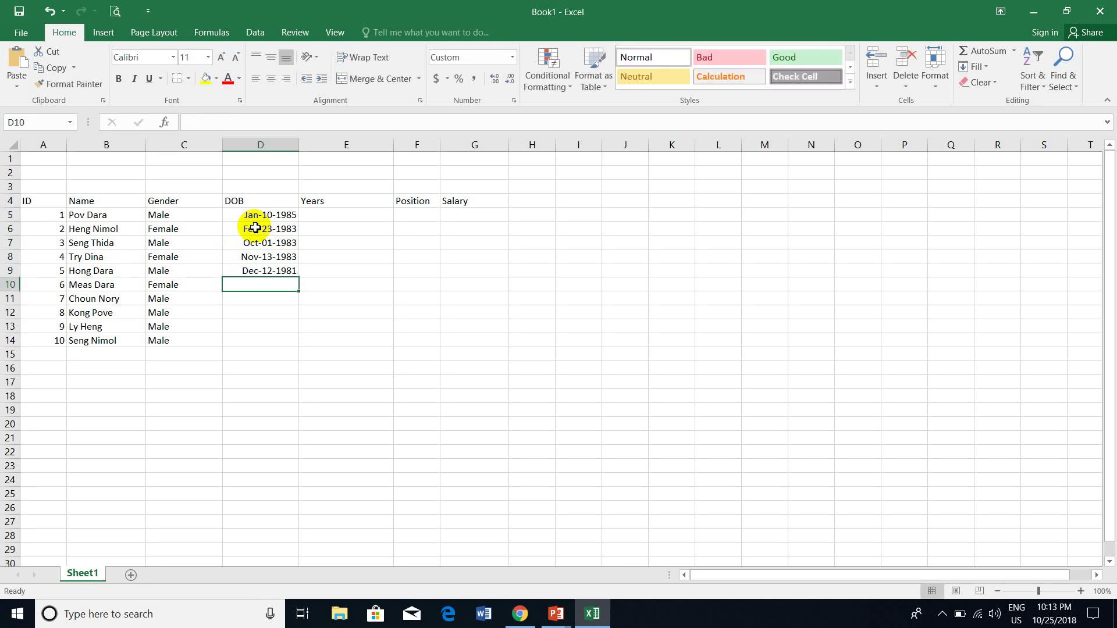
text(4-)
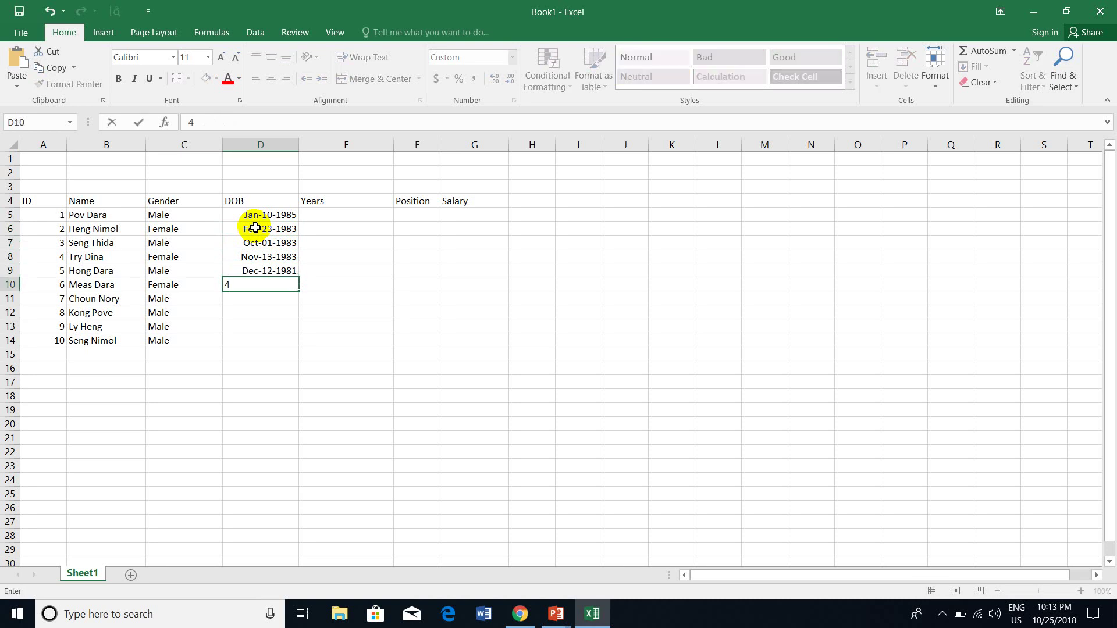
text(5-)
text(8)
key(Return)
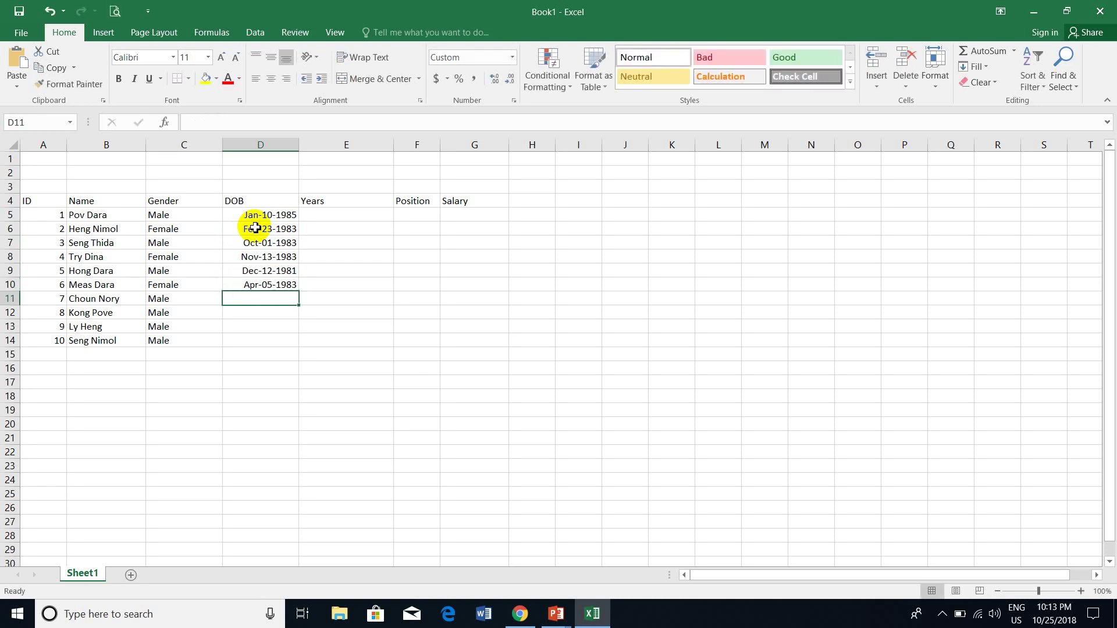
text(6-)
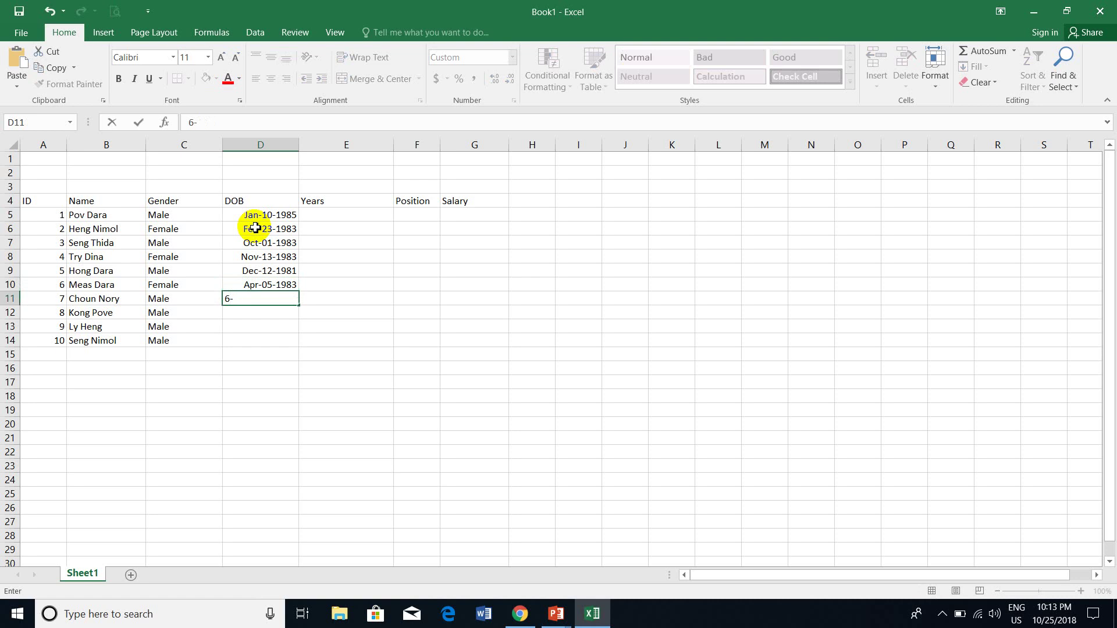
text(22-)
text(80)
key(Return)
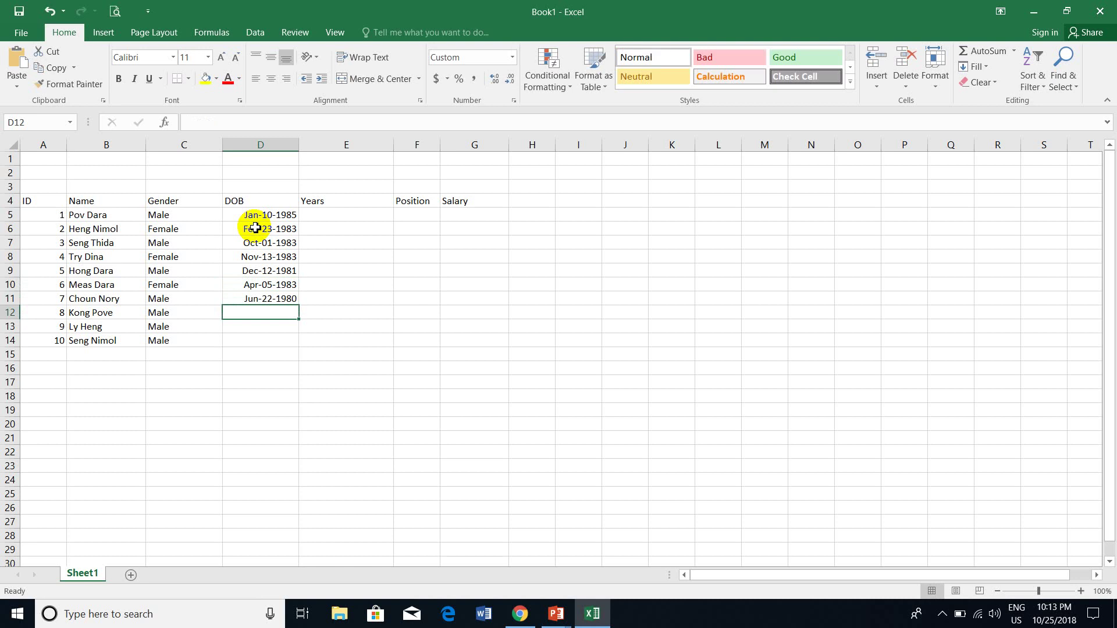
text(7)
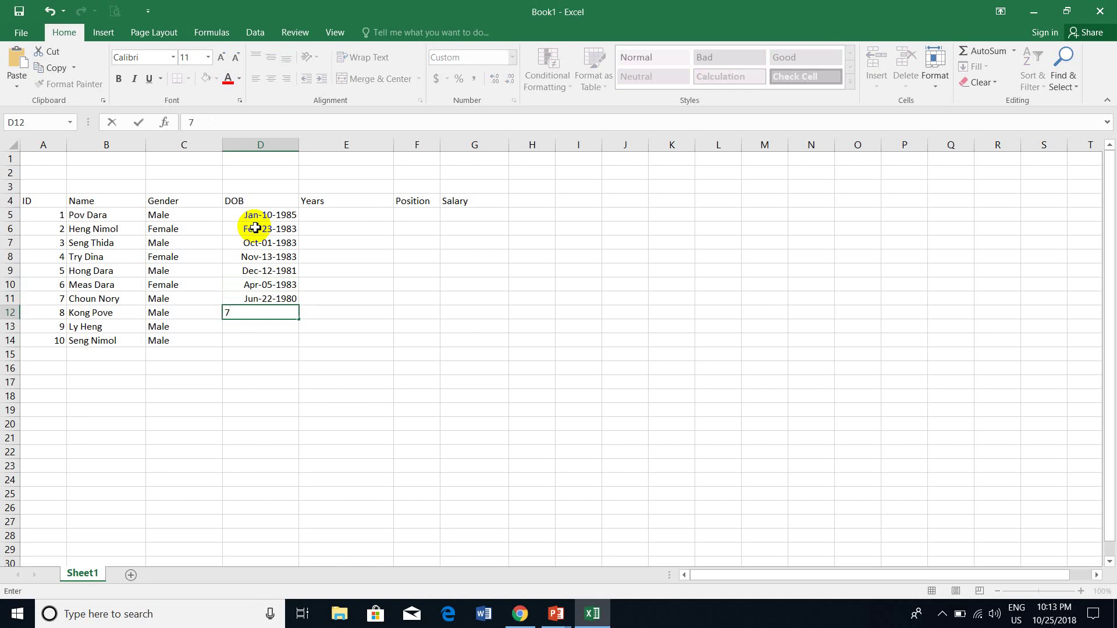
text(8)
text(-8)
text(0)
key(Return)
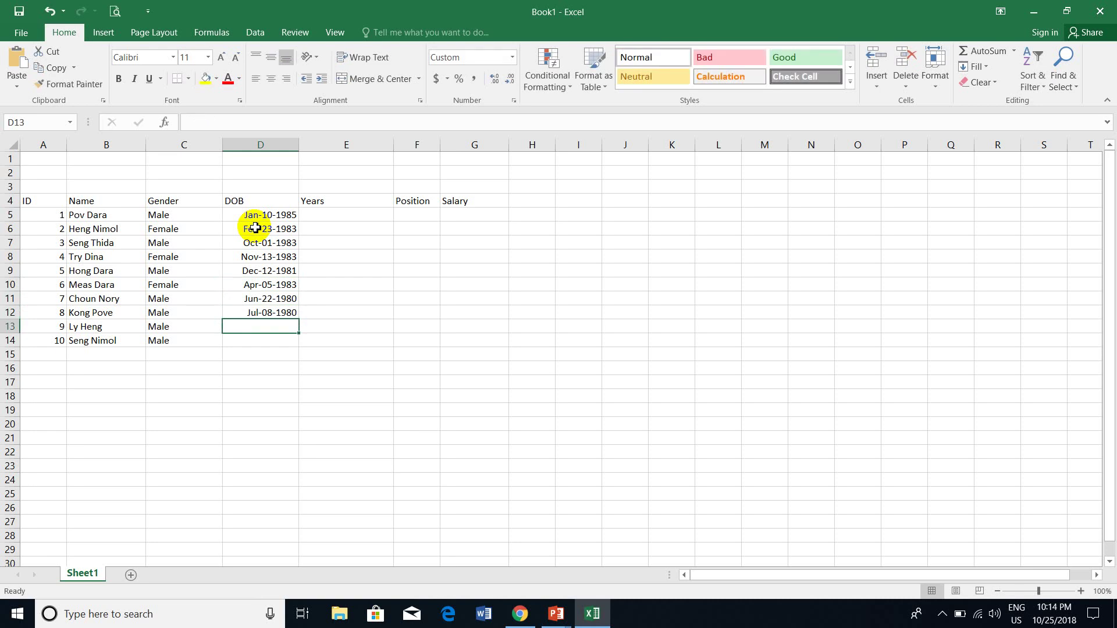
Step: Enter Aug-08-1980 in D13 and Jul-08-1982 in D14
text(8-)
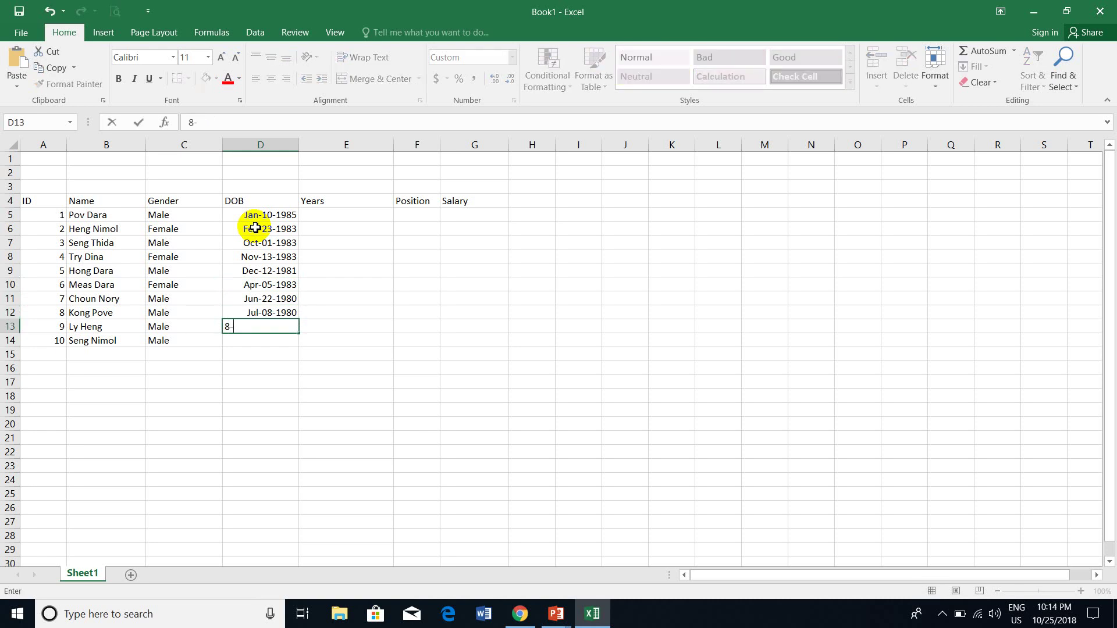
text(8-)
text(8)
key(Return)
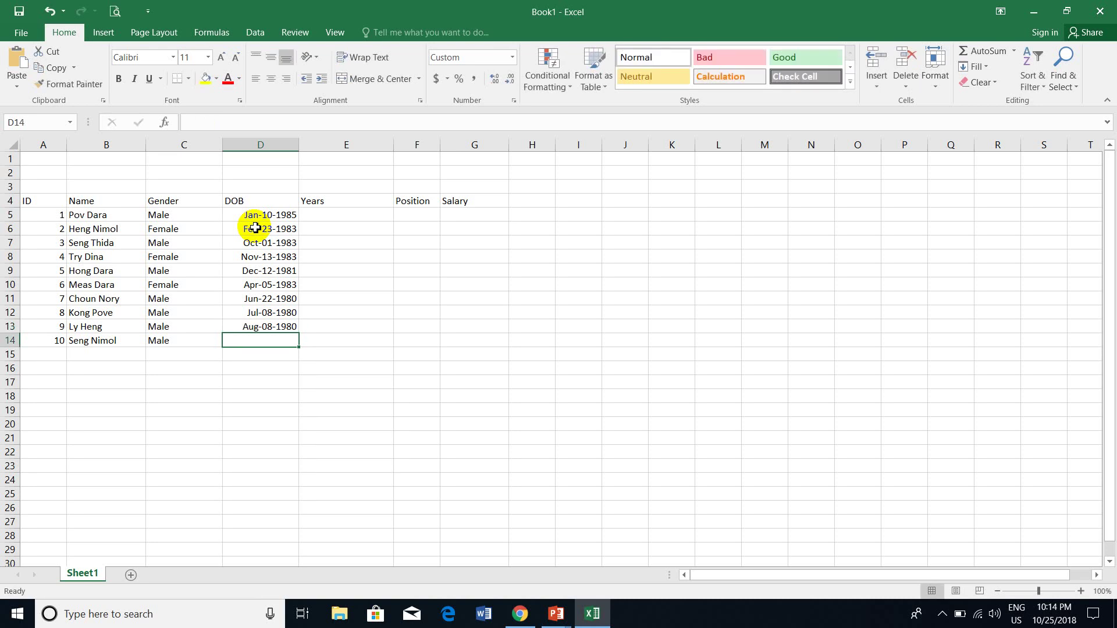
text(7-)
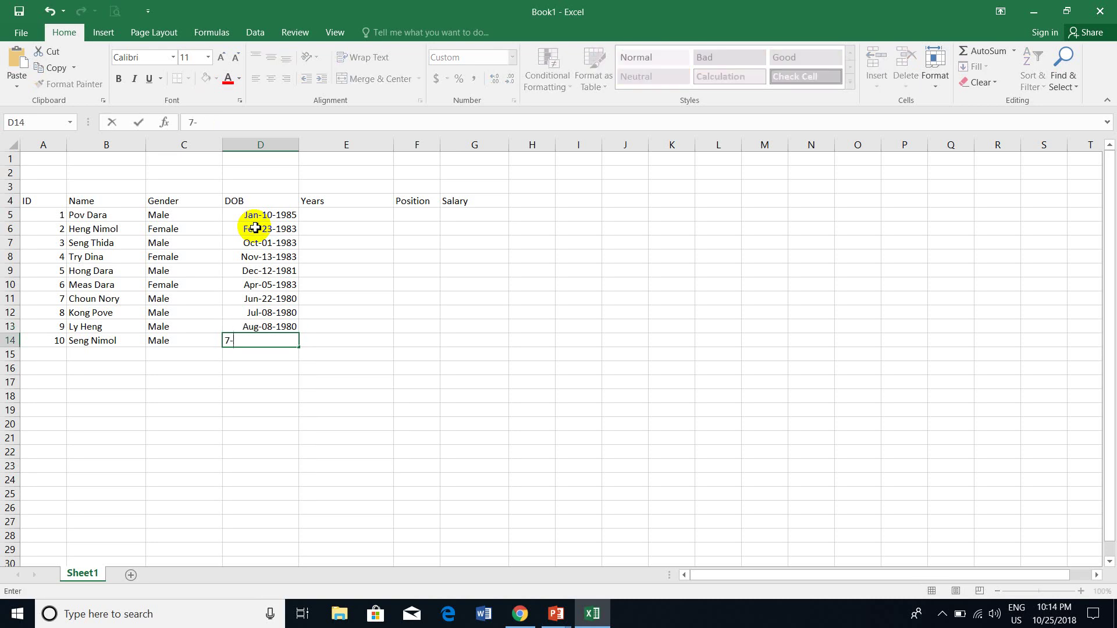
text(8-)
text(8)
key(BackSpace)
text(2)
key(Return)
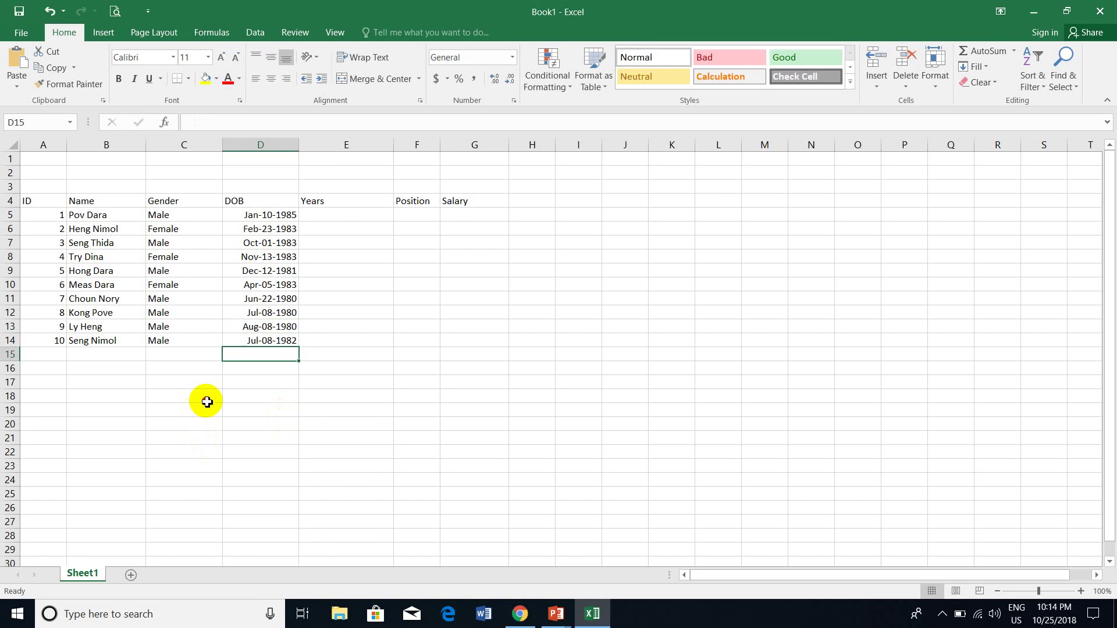
Step: Enter =DAYS360(D5,TODAY())/360 in E5 to calculate the first staff member's age
click(205, 397)
click(333, 215)
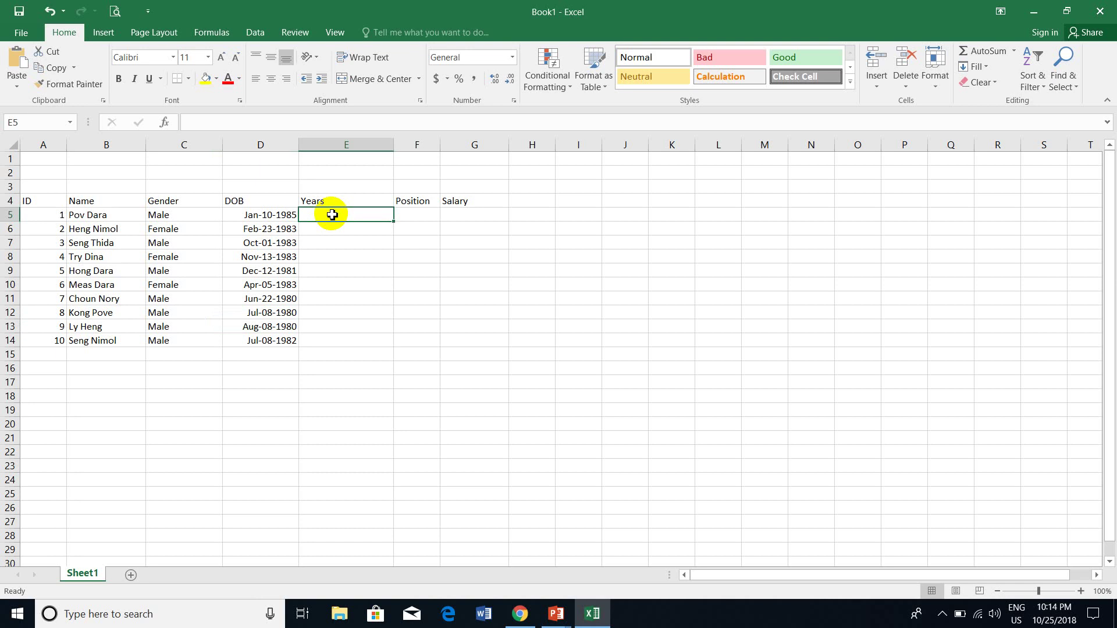
text(=)
text(Da)
text(ys)
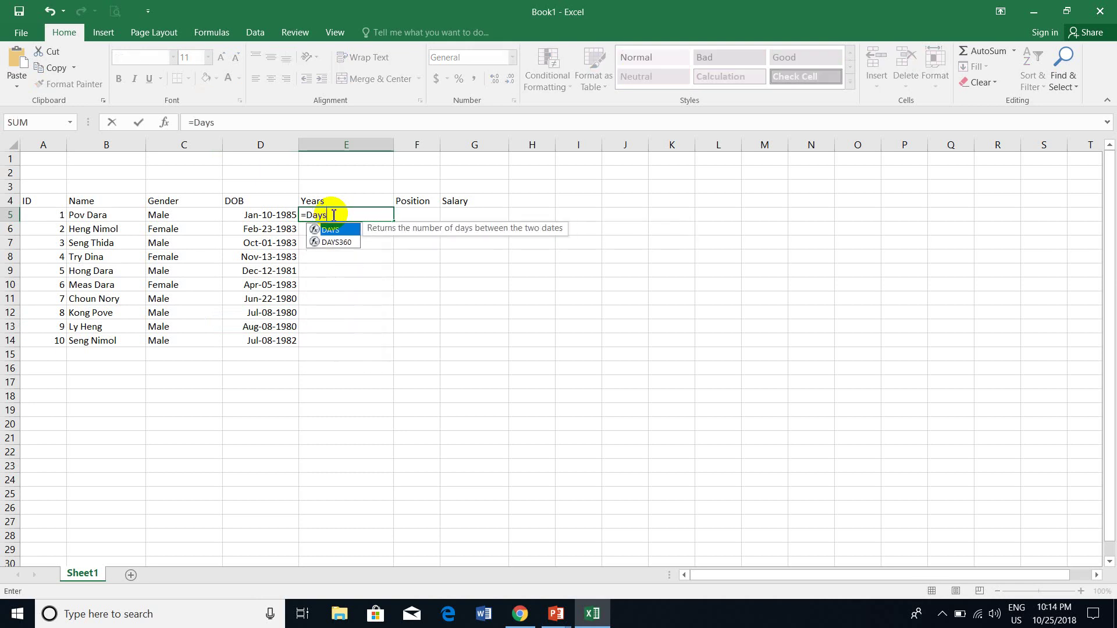
key(Down)
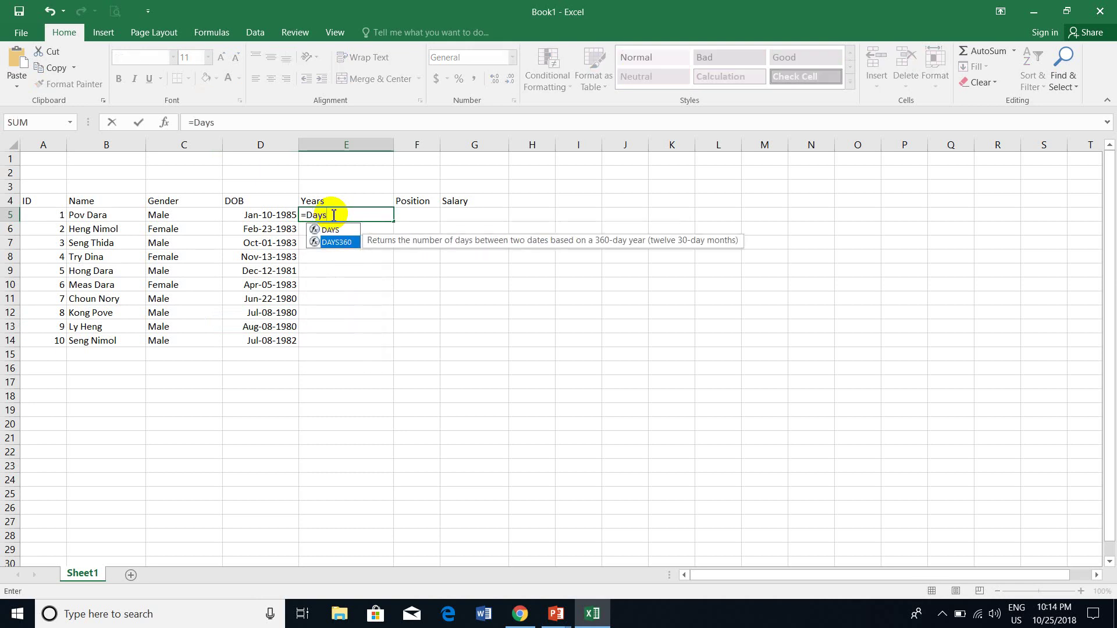
double_click(342, 242)
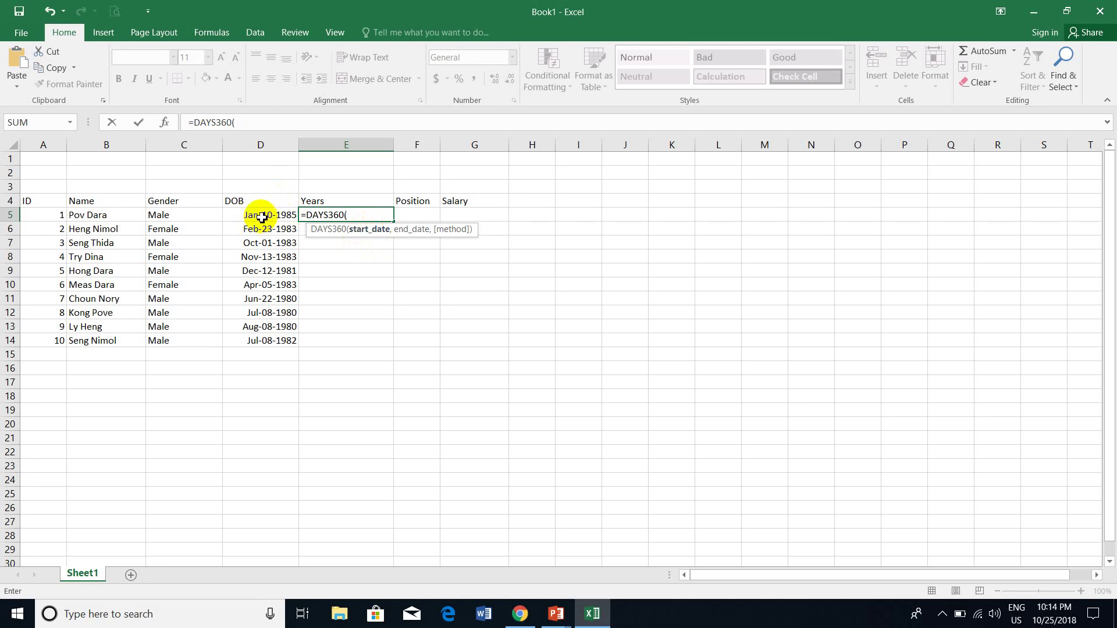
click(263, 217)
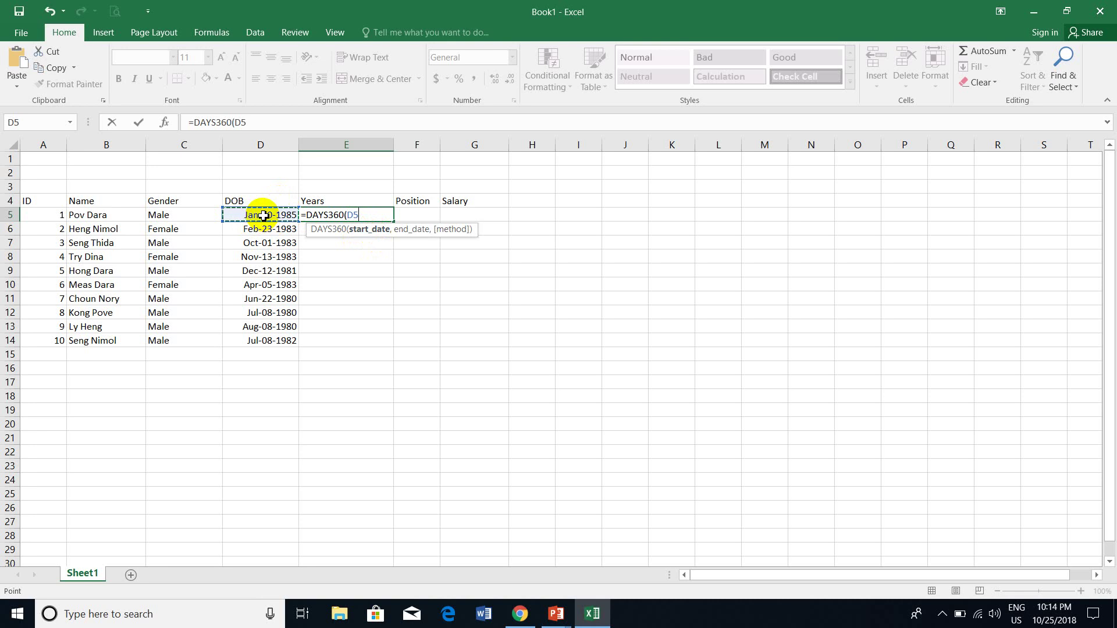
text(,)
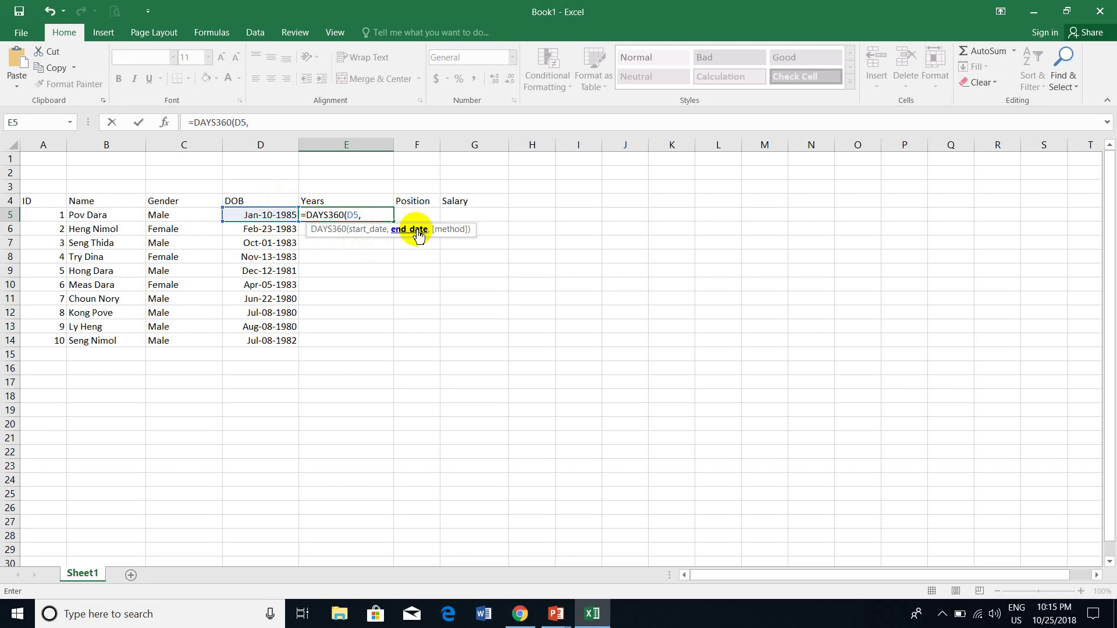
text(today)
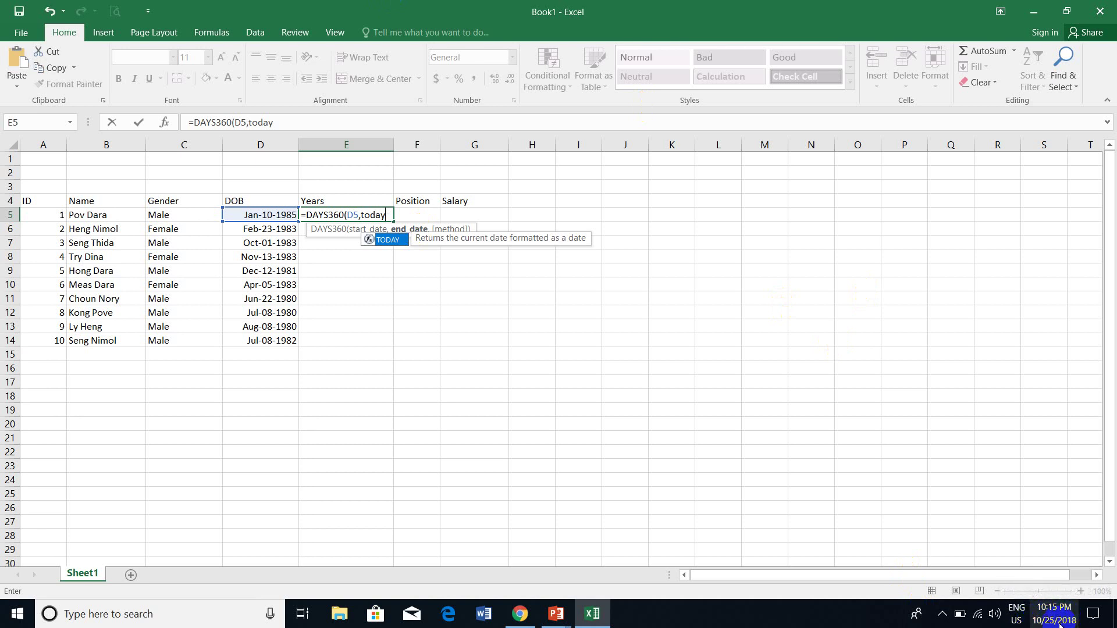
text(()
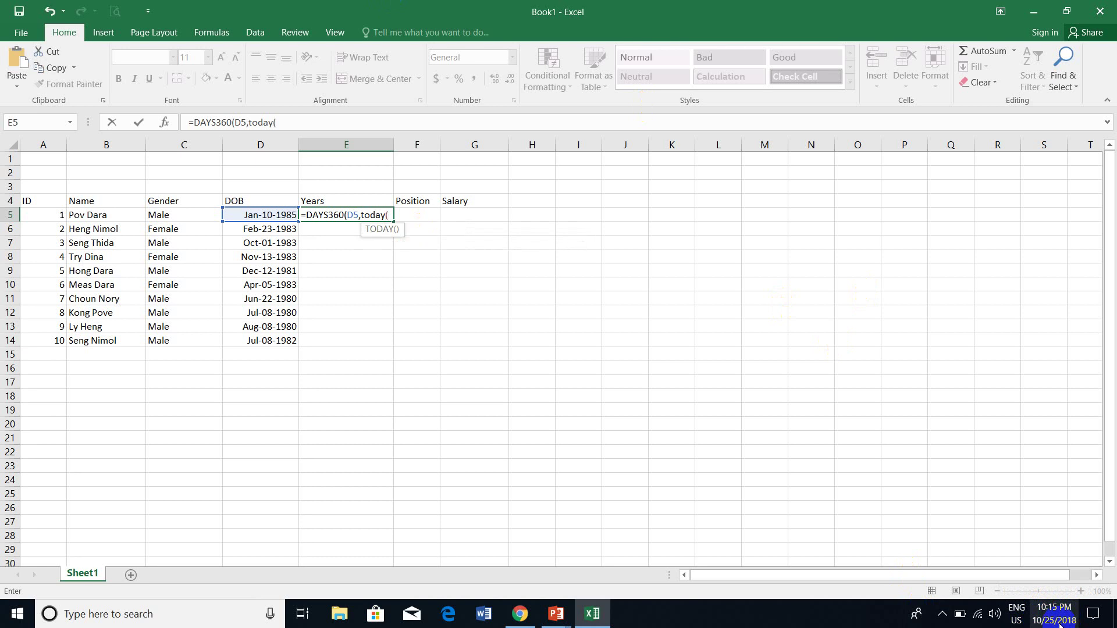
text()))
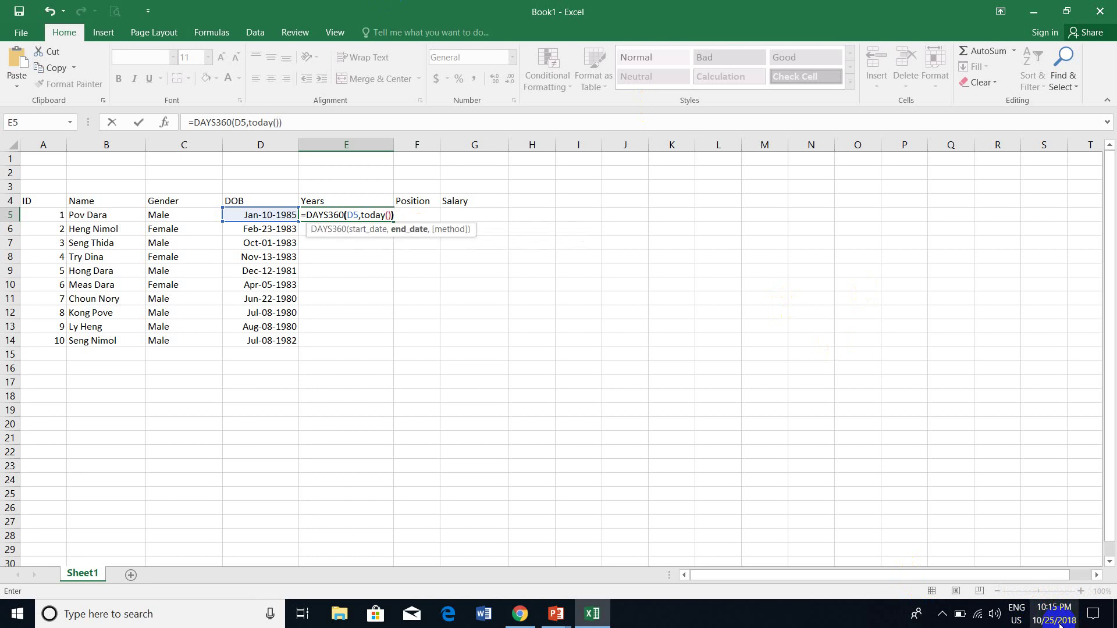
text(/3)
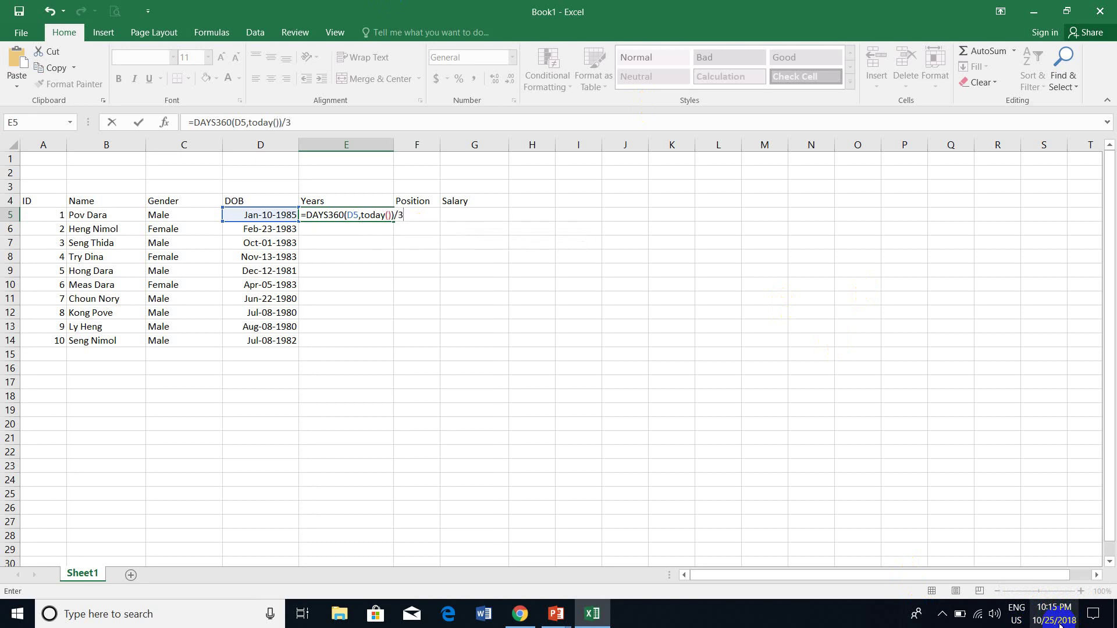
text(60)
key(Return)
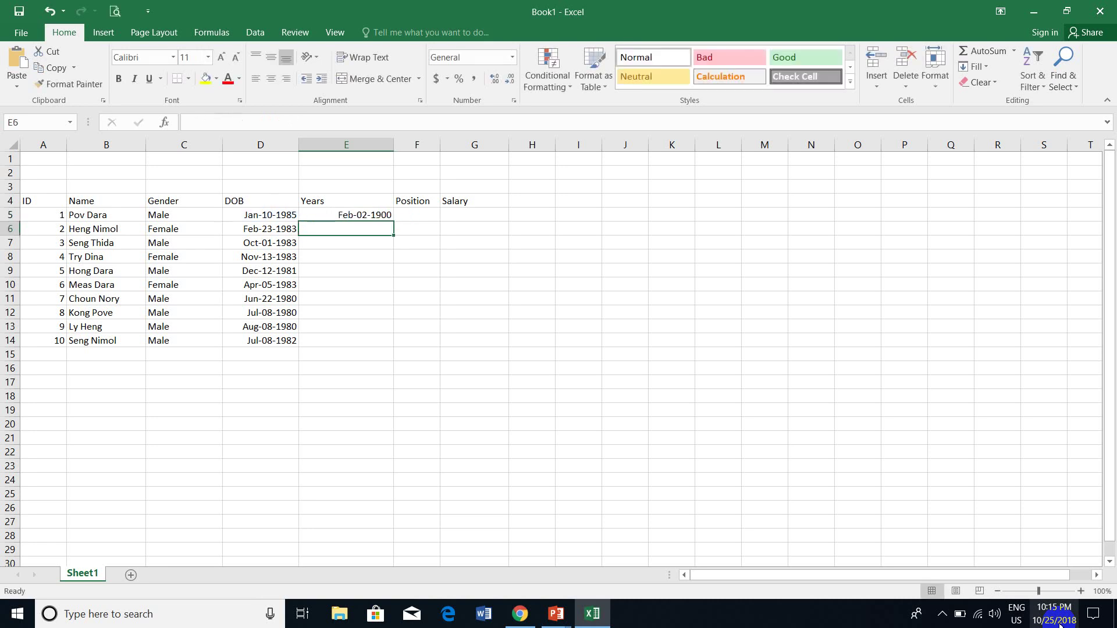
Step: Replace E5's mmm-dd-yyyy format with a custom # "Years" format so it reads 34 Years
click(353, 212)
double_click(352, 212)
key(Return)
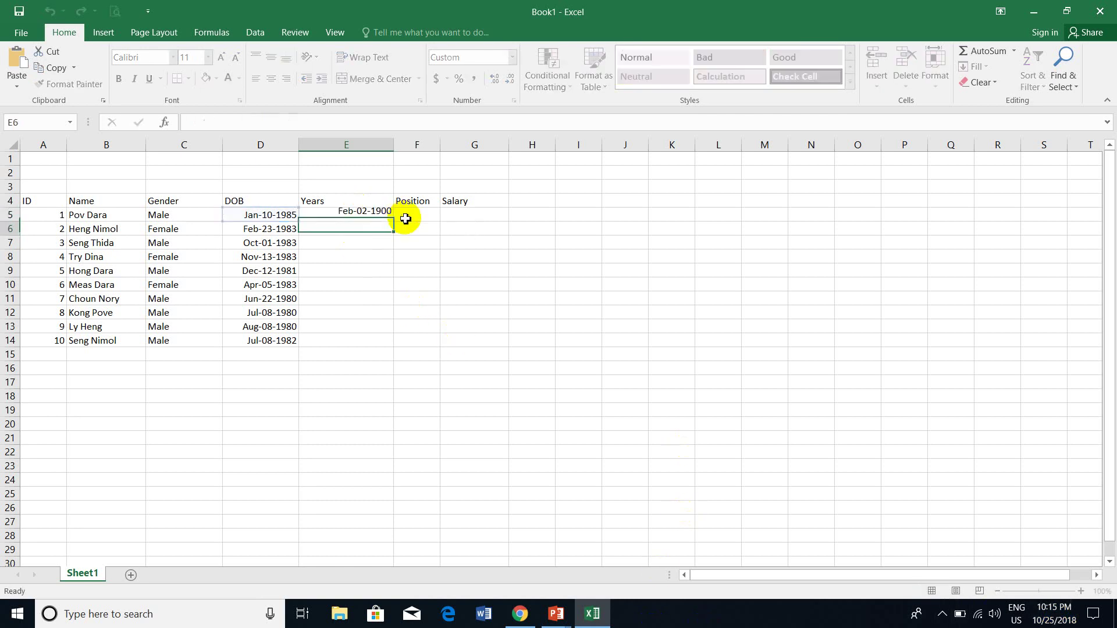
double_click(357, 215)
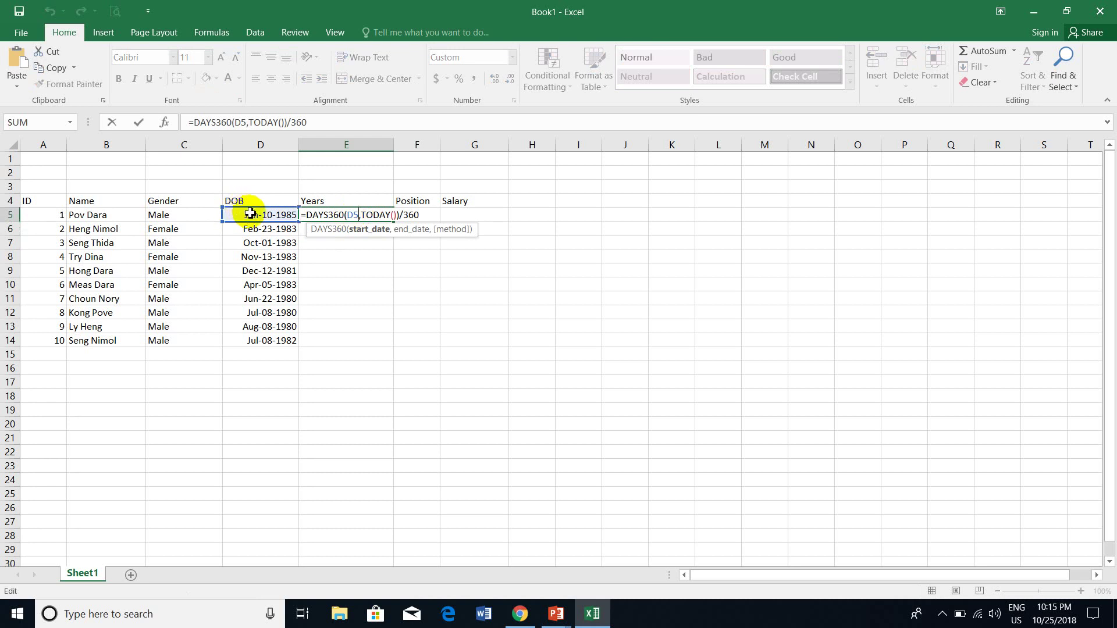
key(ctrl+Return)
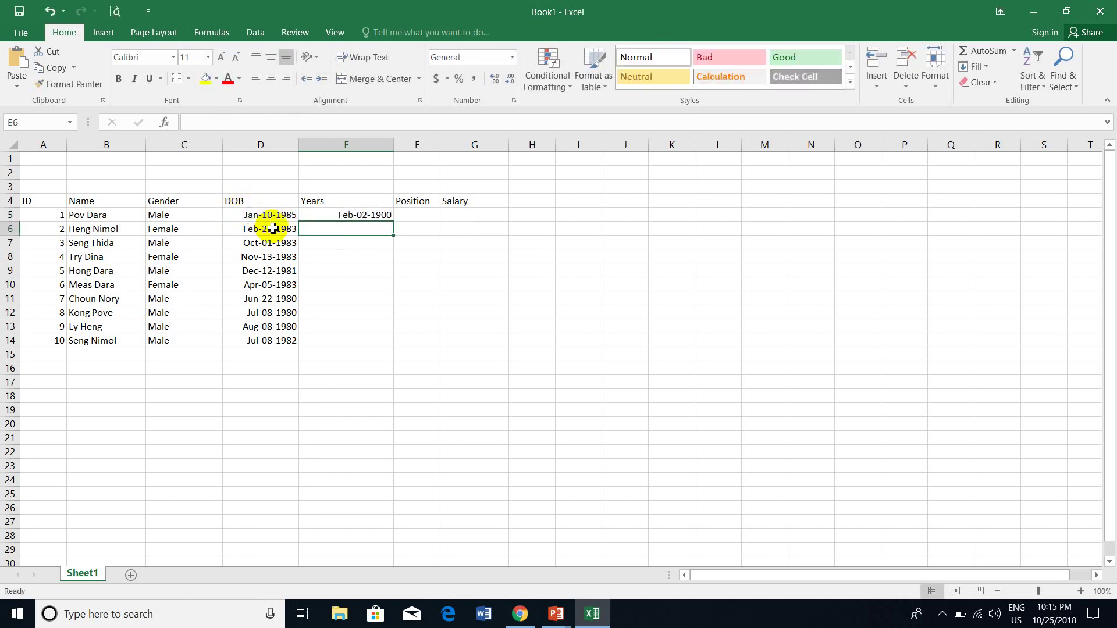
right_click(348, 217)
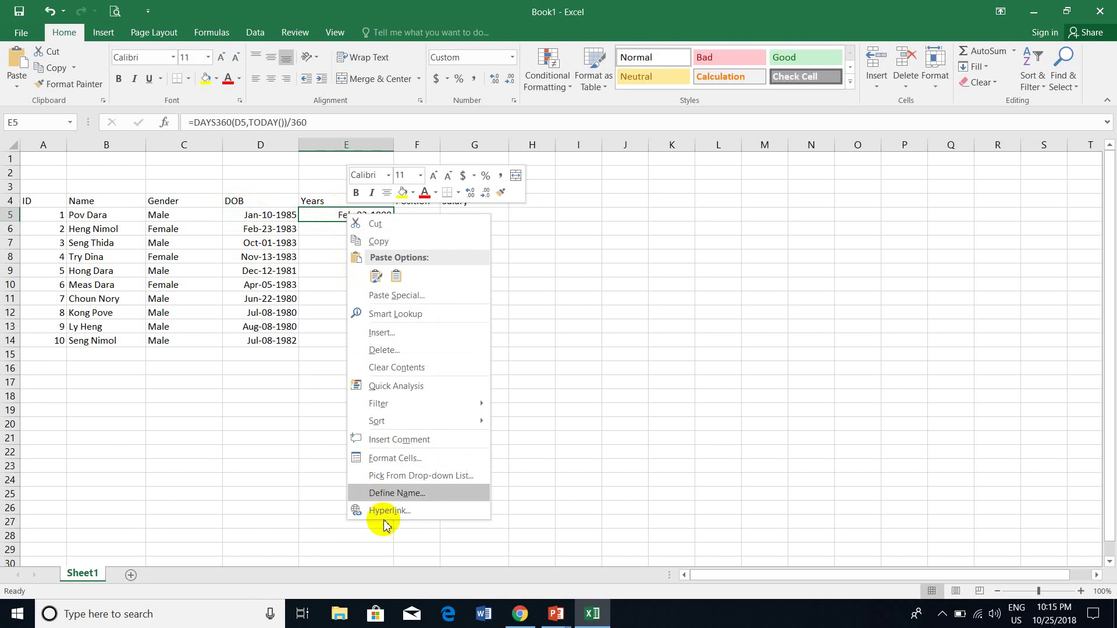
click(396, 460)
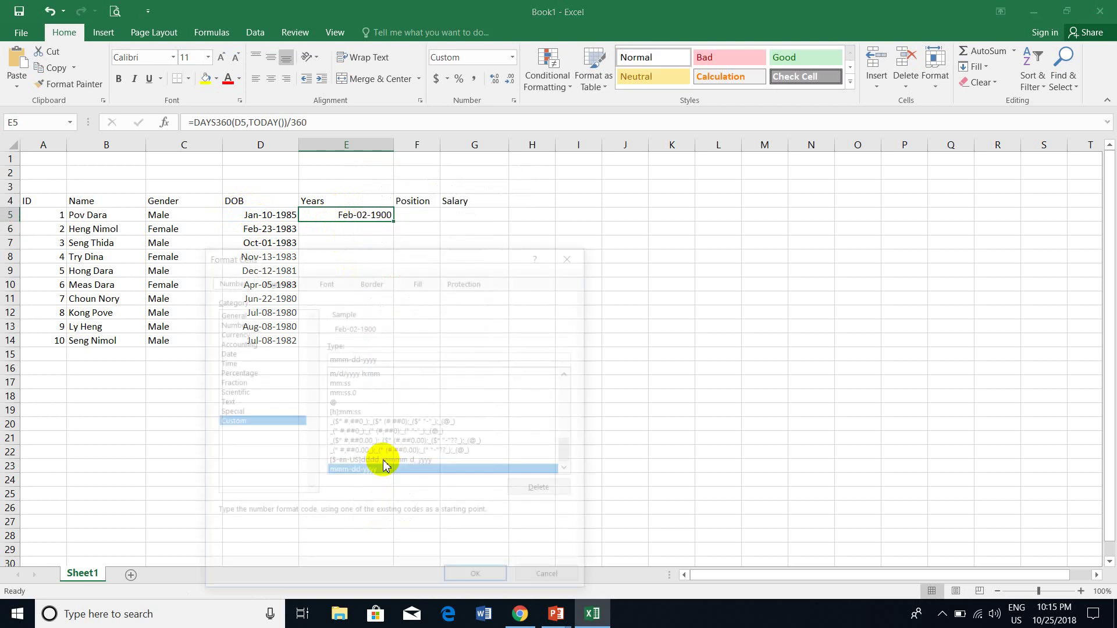
click(391, 358)
key(BackSpace)
key(BackSpace)
key(BackSpace)
key(BackSpace)
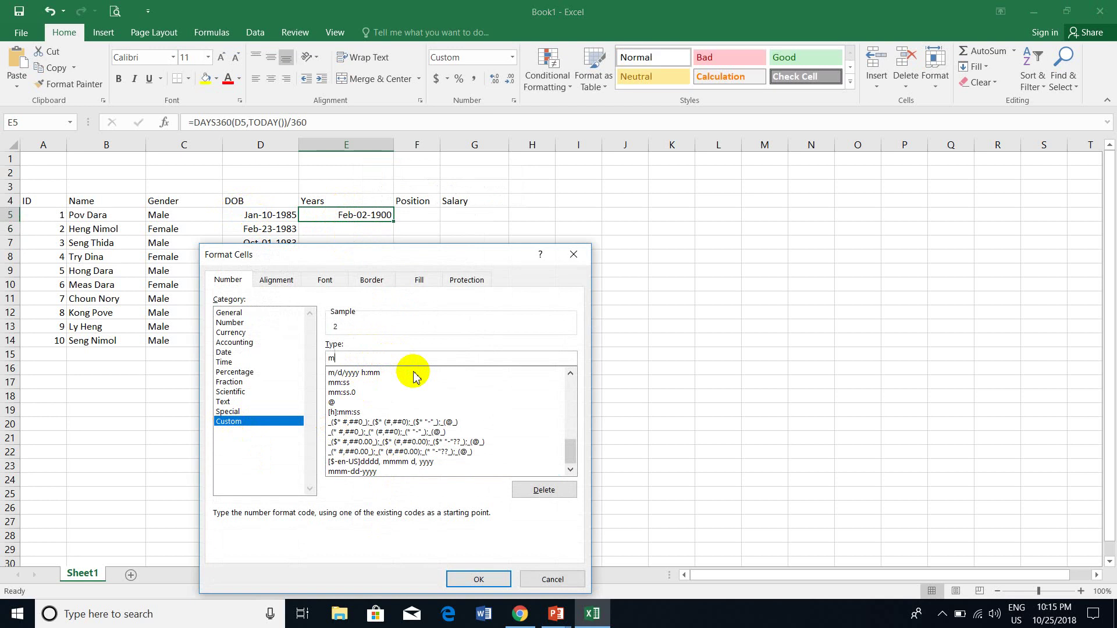
key(BackSpace)
text(#)
text(r)
text(")
click(475, 579)
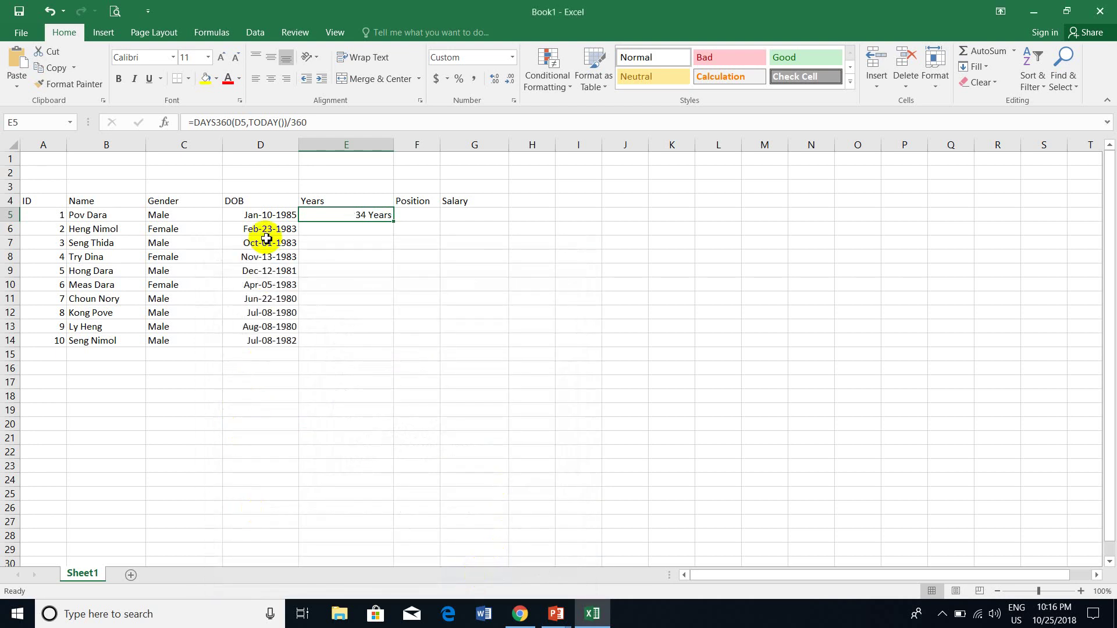
Step: Fill the age formula from E5 down to E14 and check the copied results
click(267, 214)
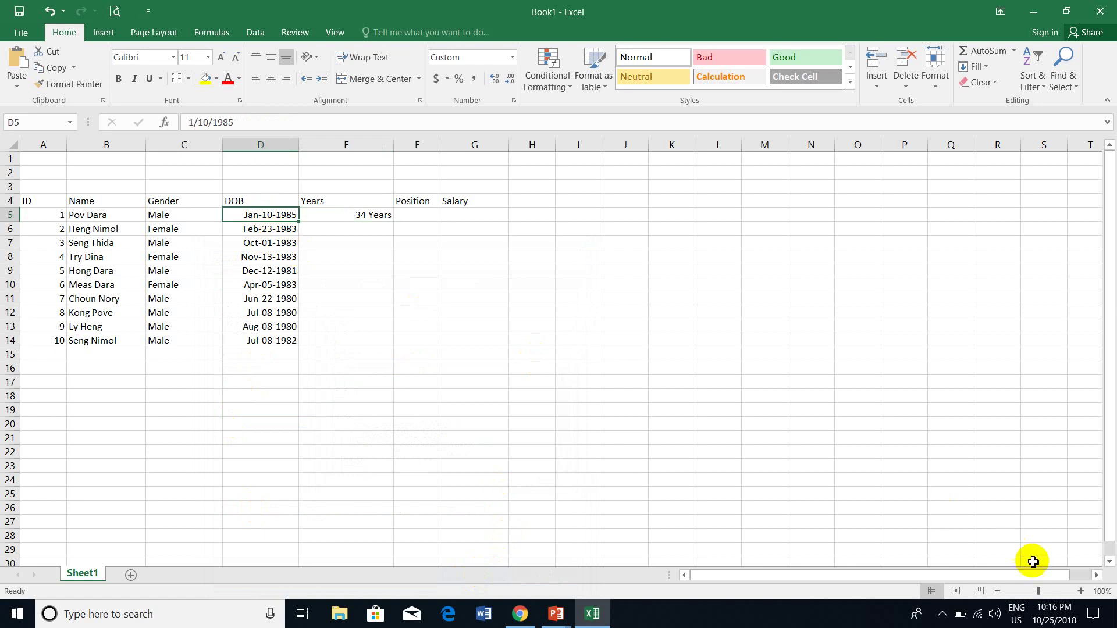
mouse_move(1054, 614)
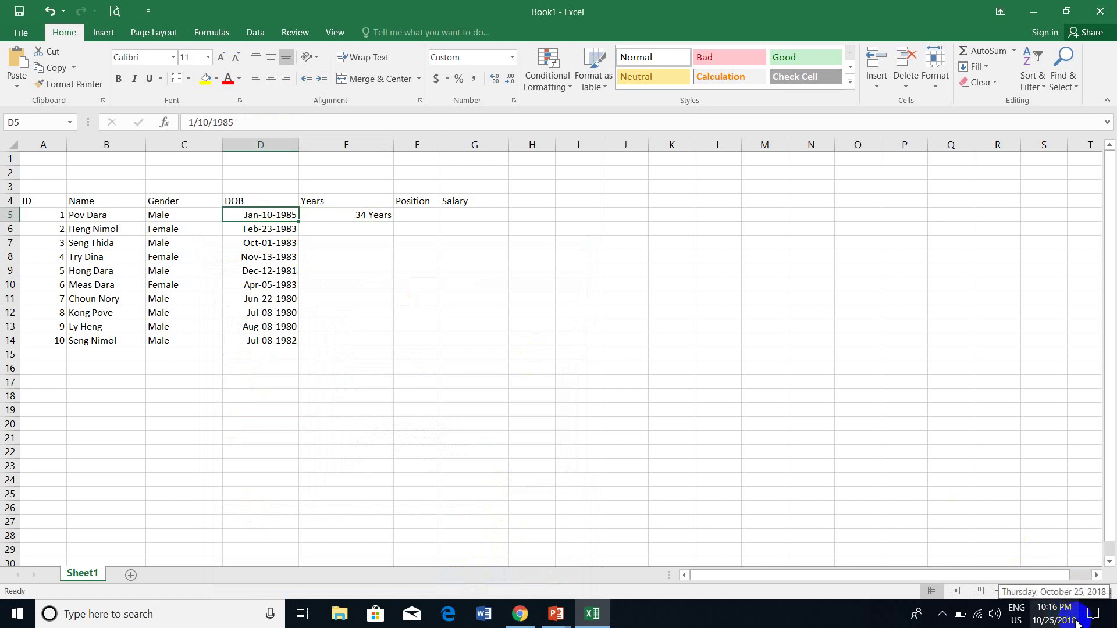
click(377, 215)
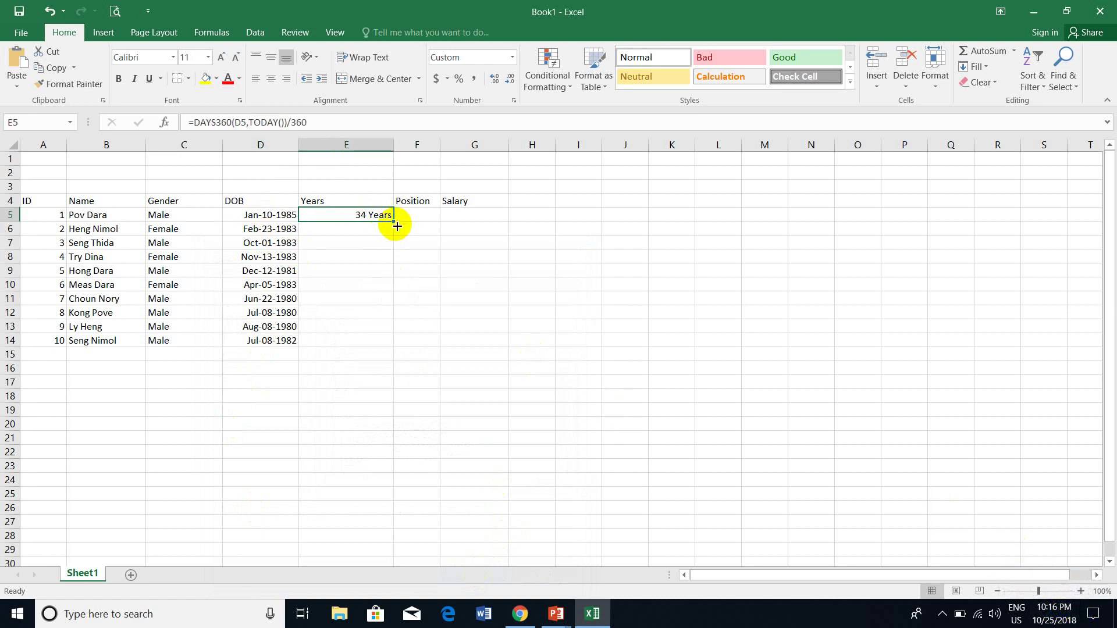
double_click(396, 222)
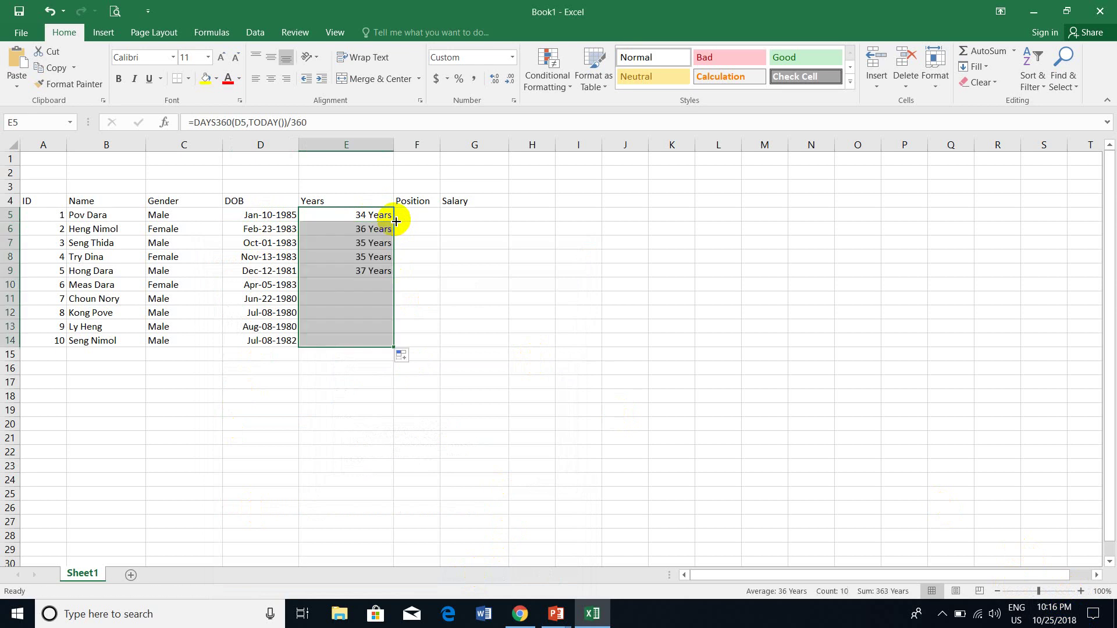
click(366, 231)
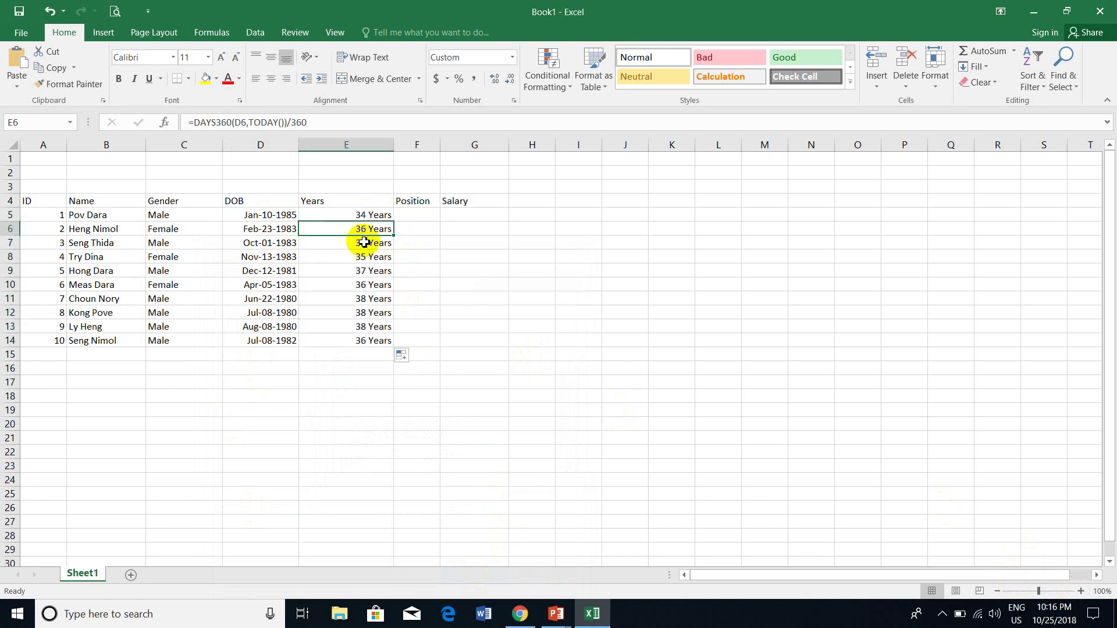
click(364, 244)
click(365, 258)
click(367, 272)
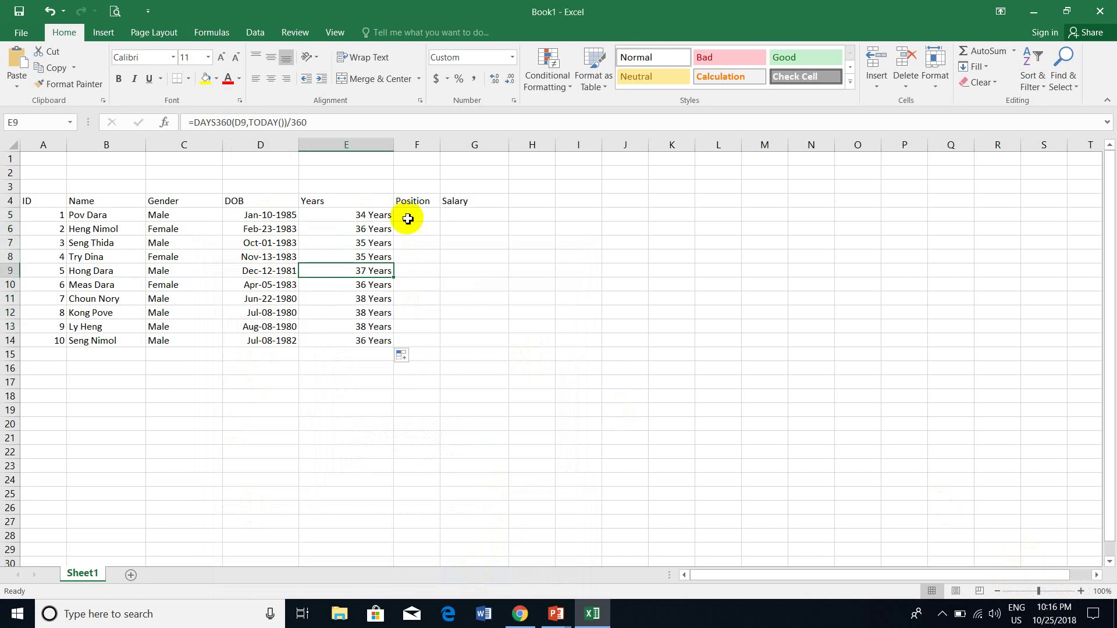
Step: Widen the Position column F and type Teacher in F5
drag(440, 144, 469, 145)
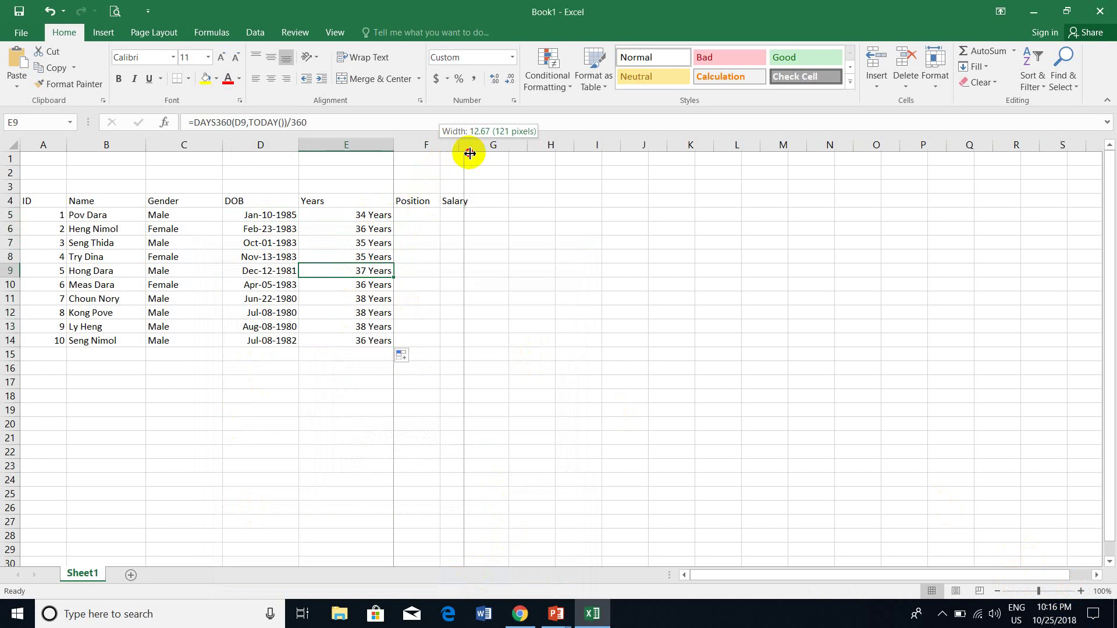
click(423, 218)
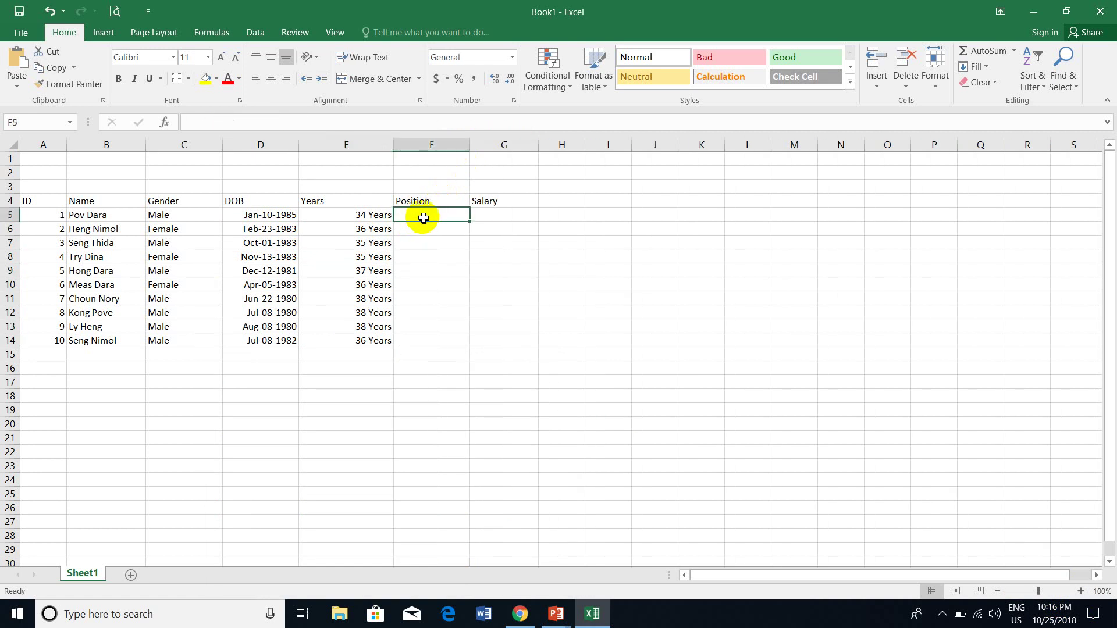
text(T)
text(ea)
key(BackSpace)
key(BackSpace)
key(BackSpace)
key(BackSpace)
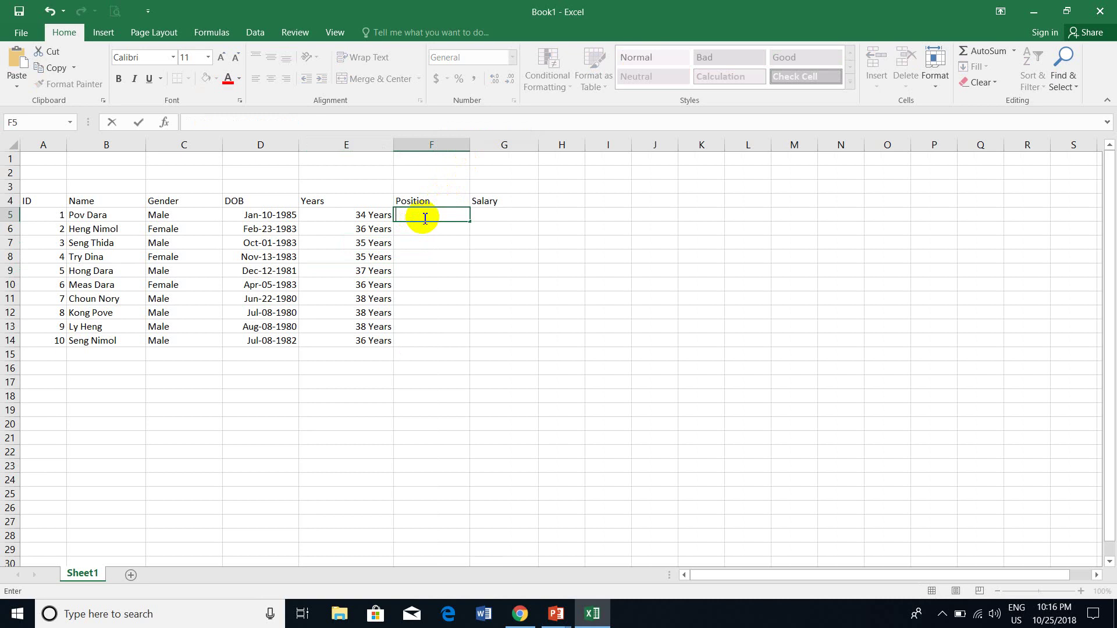
text(Tea)
text(cher)
Step: Enter positions Teacher, IT, Manager, IT and Manager in F5:F9
key(Return)
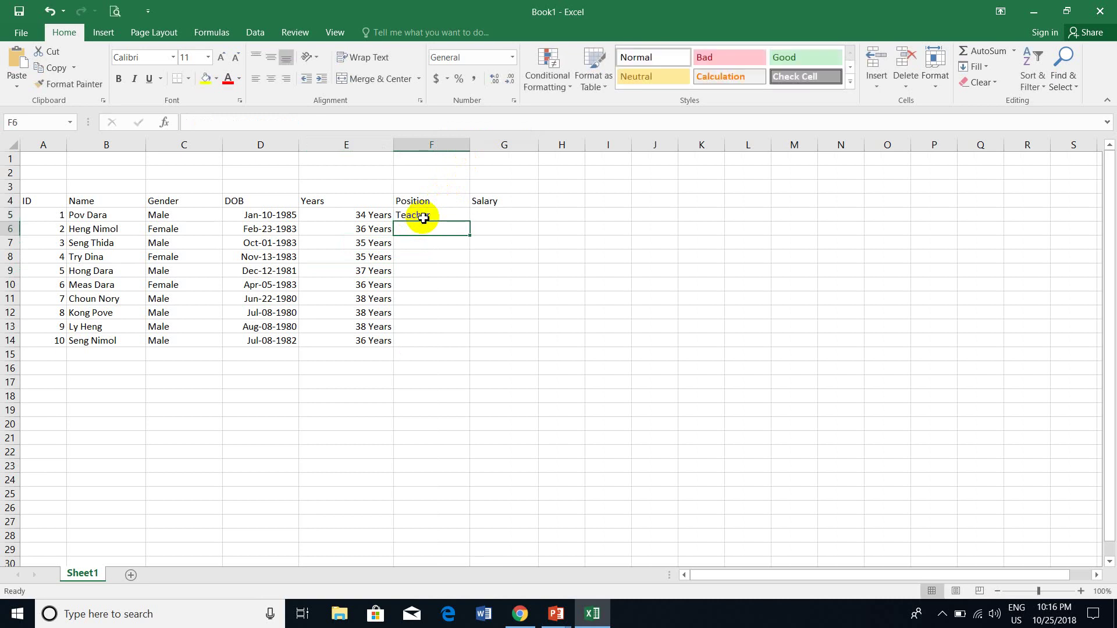
text(Seng )
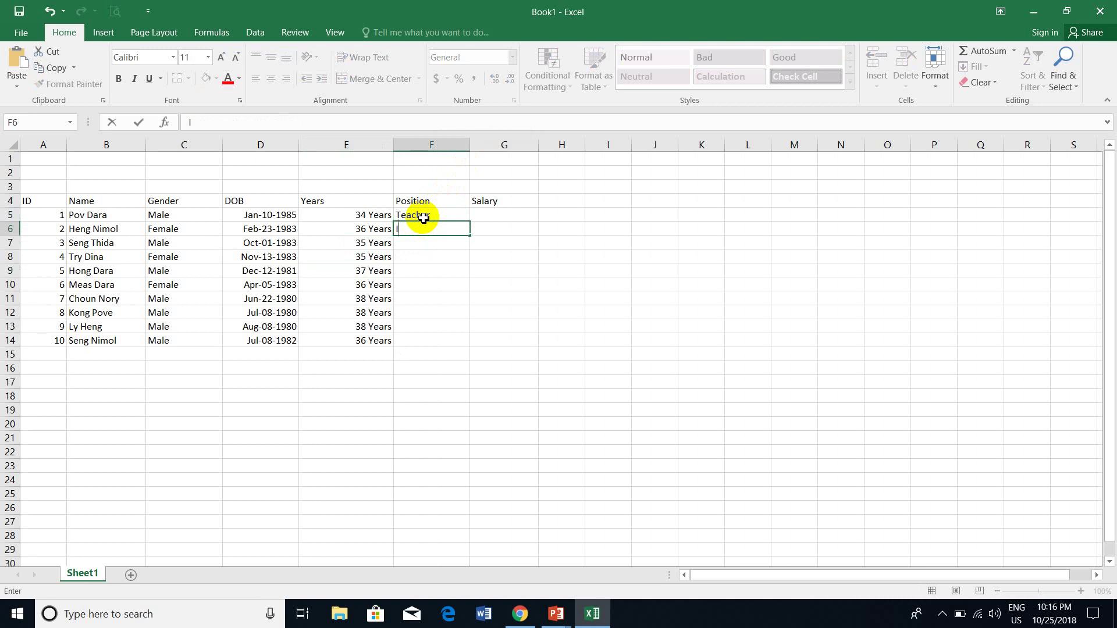
text(T)
key(Return)
text(Mana)
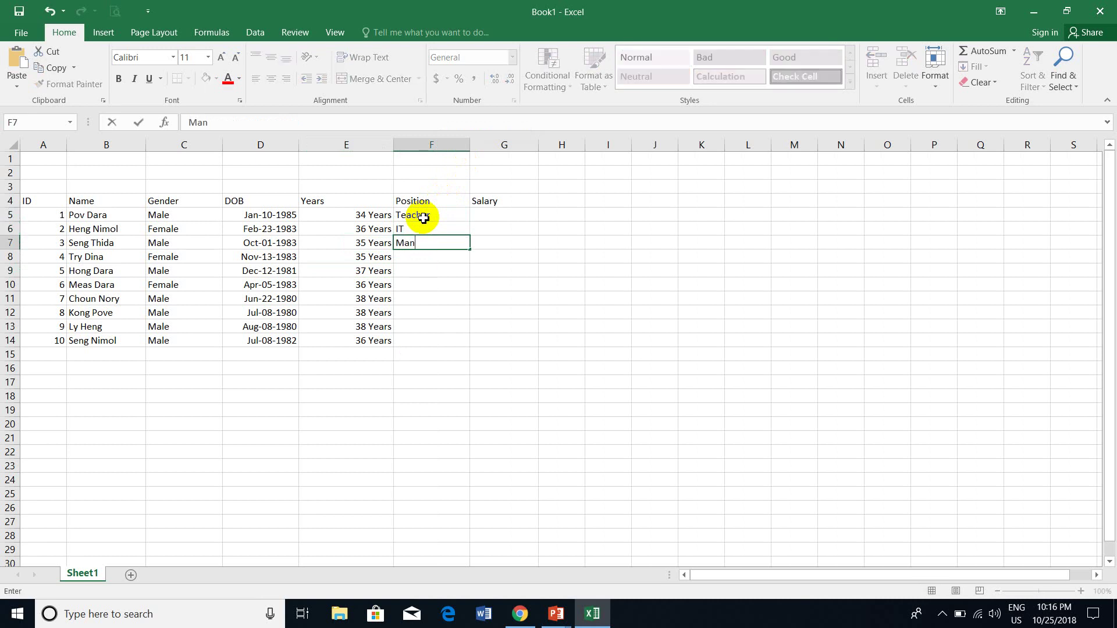
text(ger)
key(Return)
text(I)
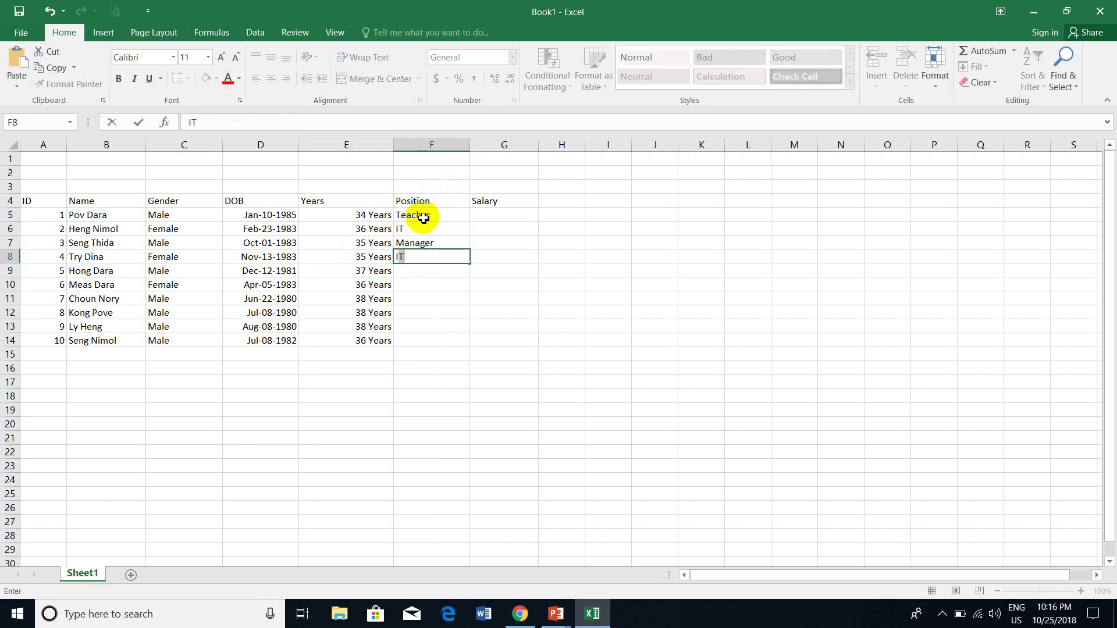
text(T)
key(Return)
text(Manager)
key(Return)
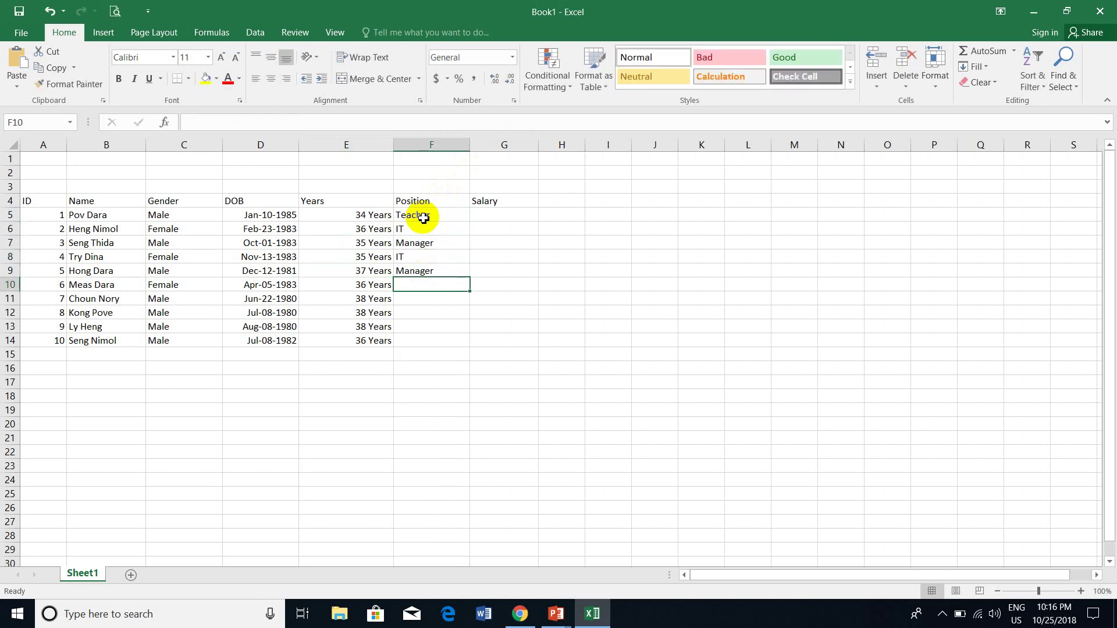
text(Teacher)
Step: Enter positions Teacher, Teacher, Teacher, Manager and IT in F10:F14
key(Return)
text(T)
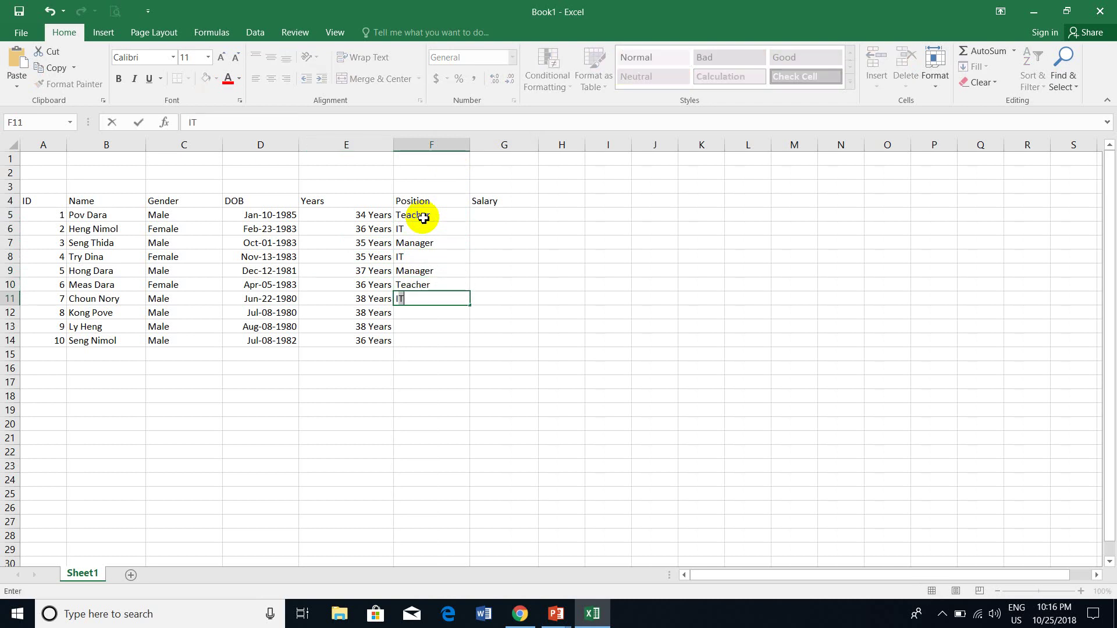
key(BackSpace)
text(T)
key(Return)
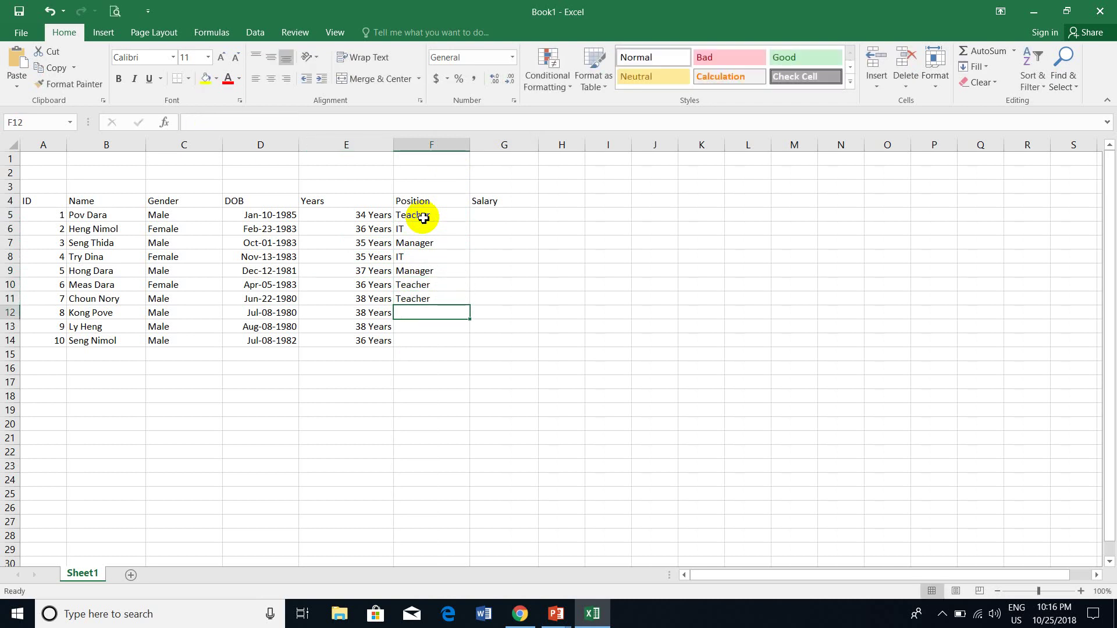
text(Teacher)
key(Return)
text(Manager)
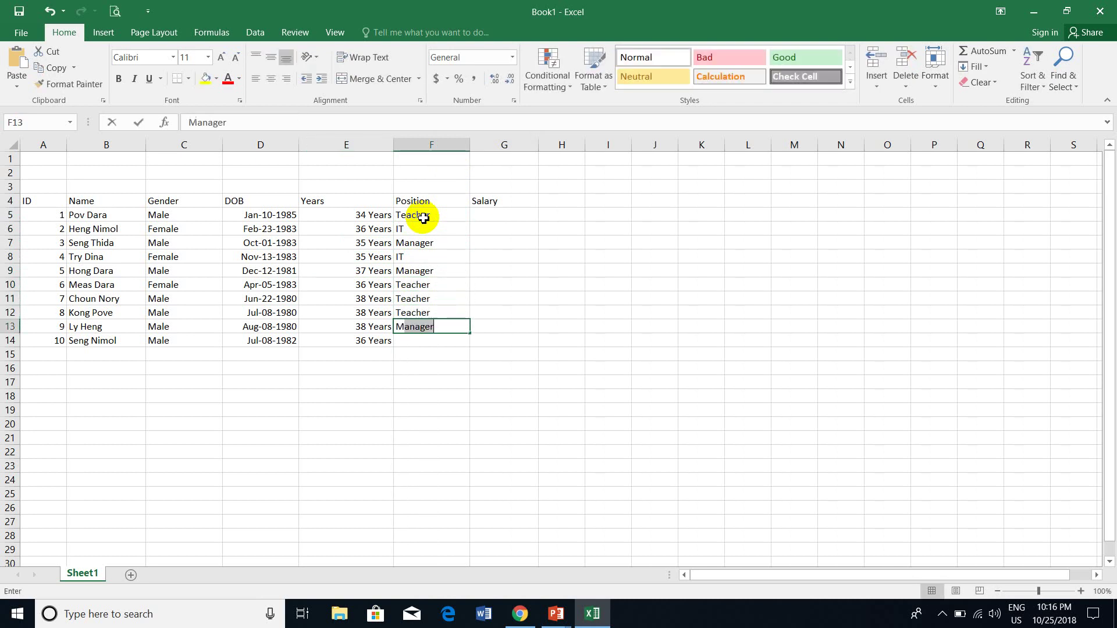
key(Return)
text(IT)
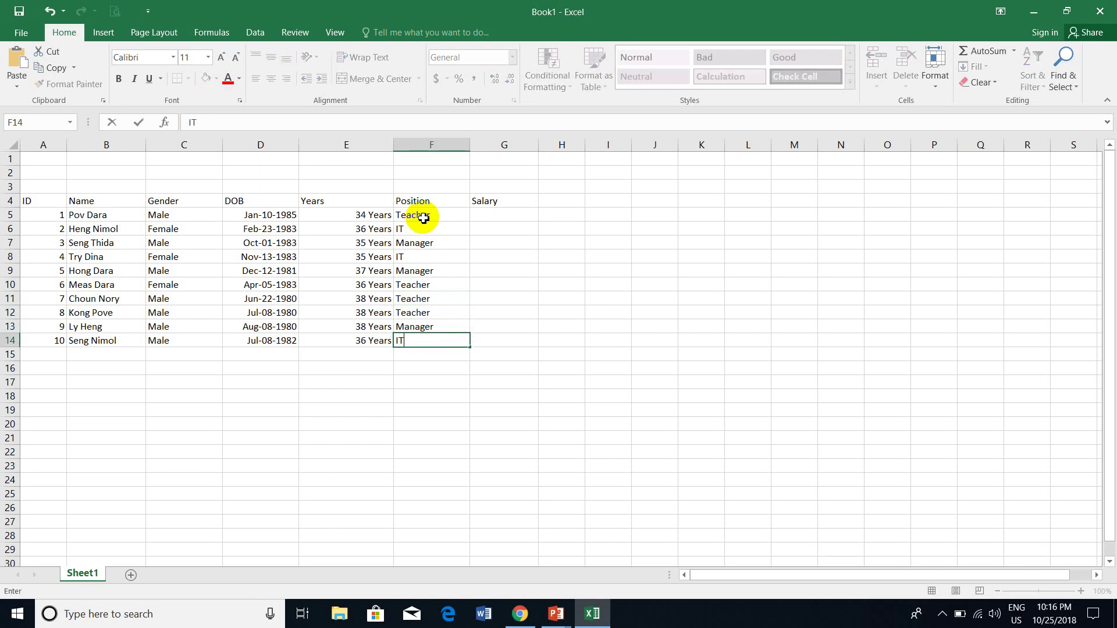
key(Return)
Step: Apply Accounting Number Format to the salary cells G5:G14
click(491, 214)
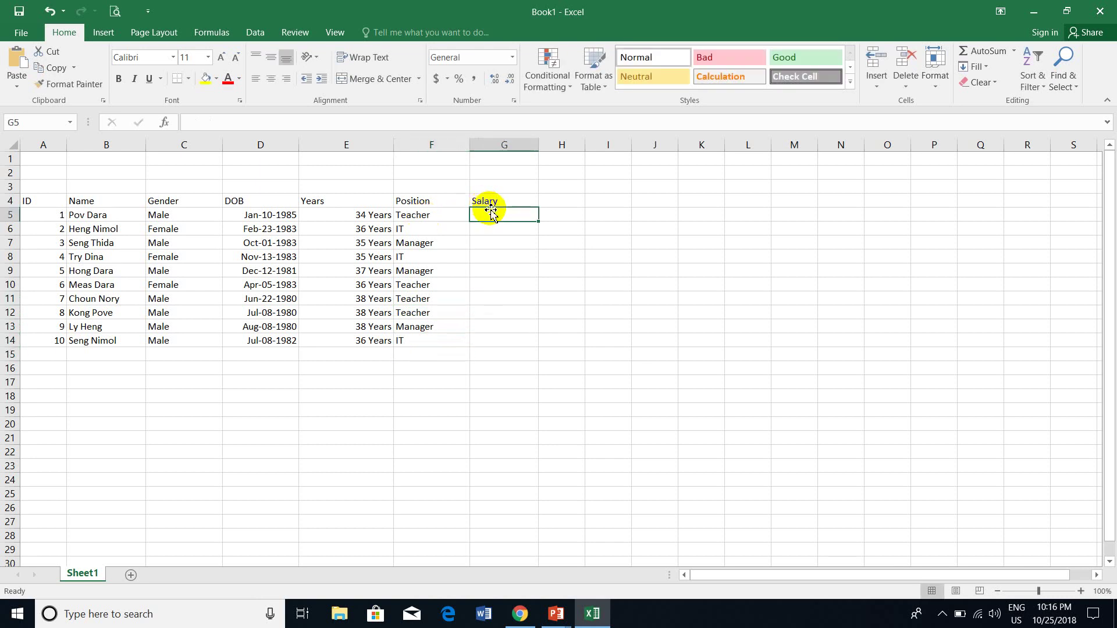
drag(507, 214, 506, 339)
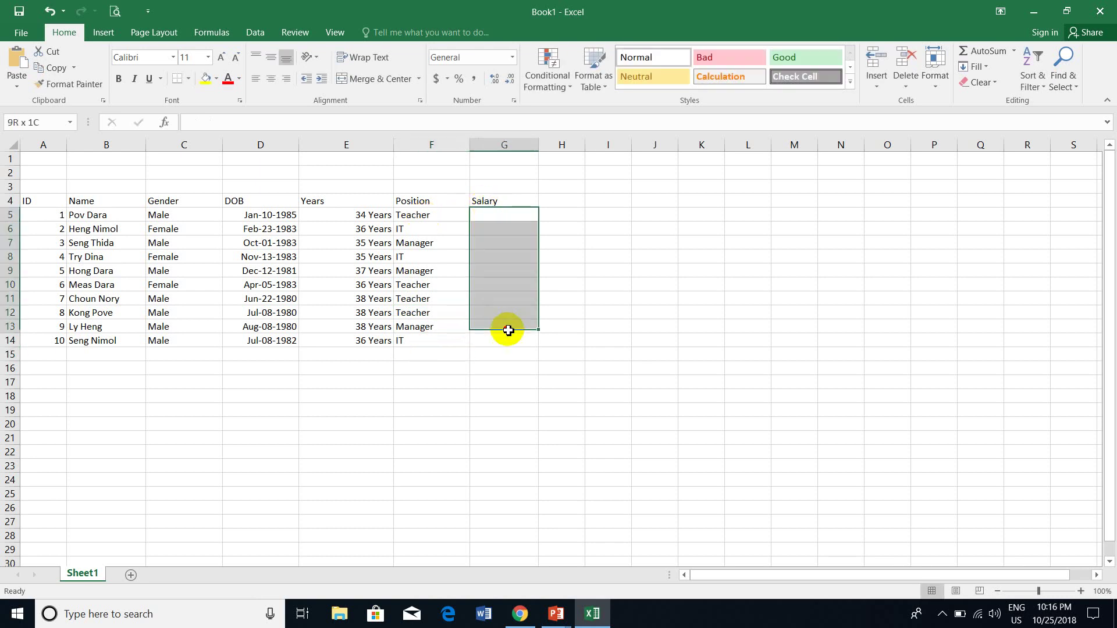
click(436, 78)
Step: Enter salaries for G5 through G10, including 250, 150, 230, 450 and 150
click(495, 214)
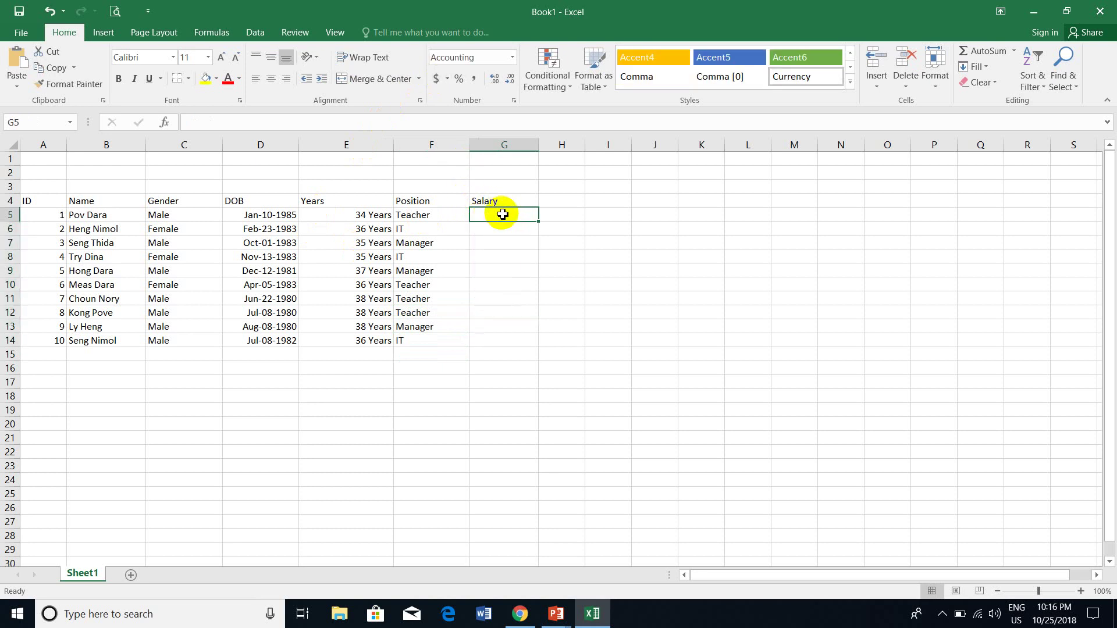
text(250)
key(Return)
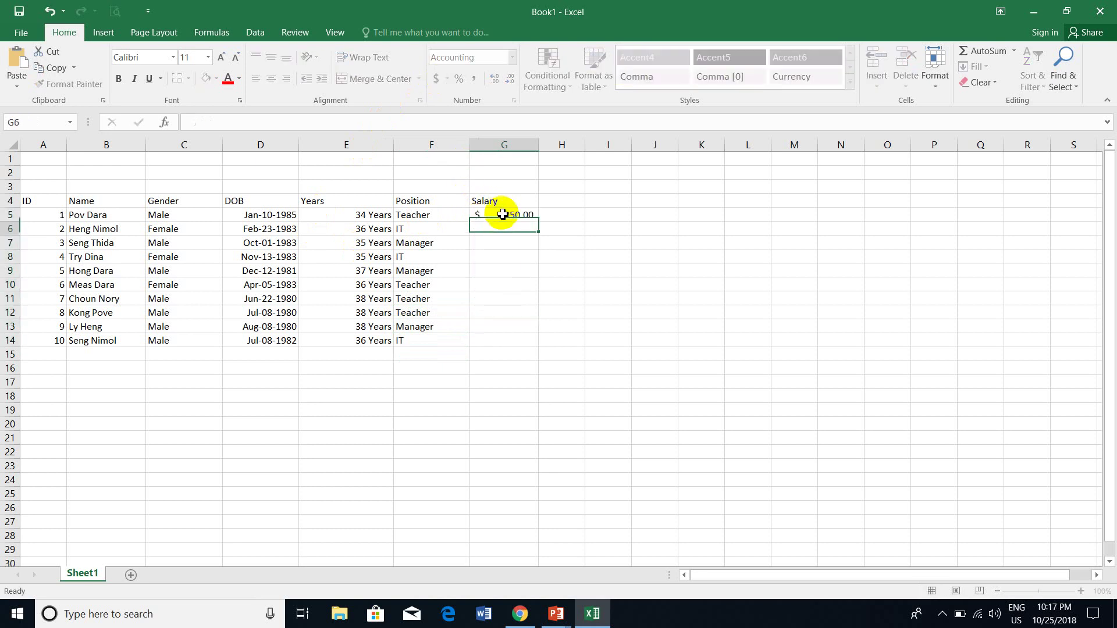
text(150)
key(Return)
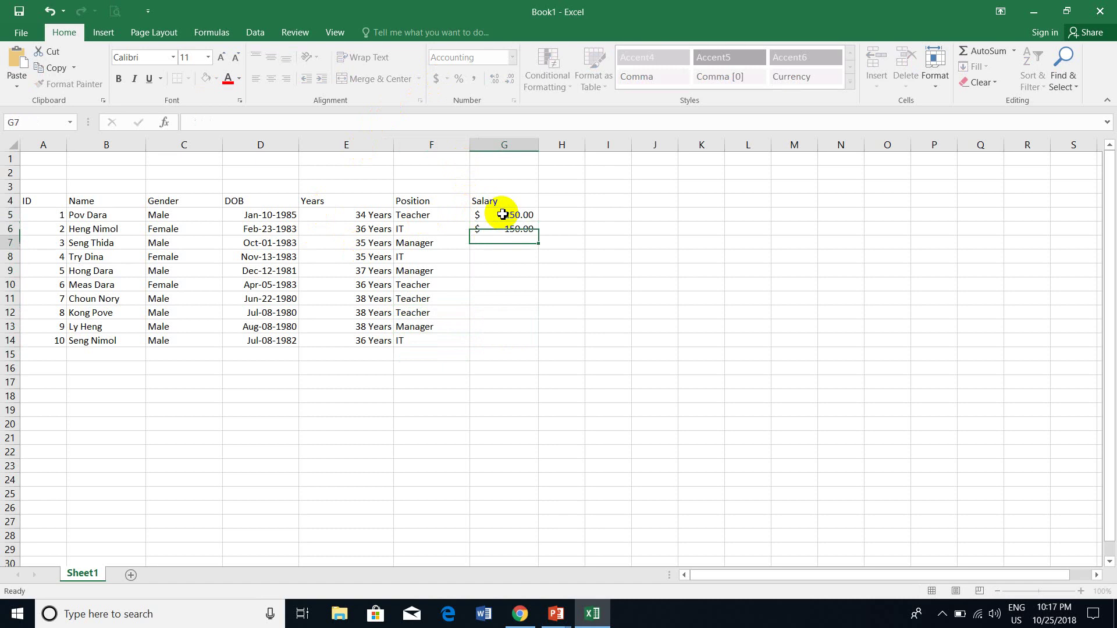
text(2)
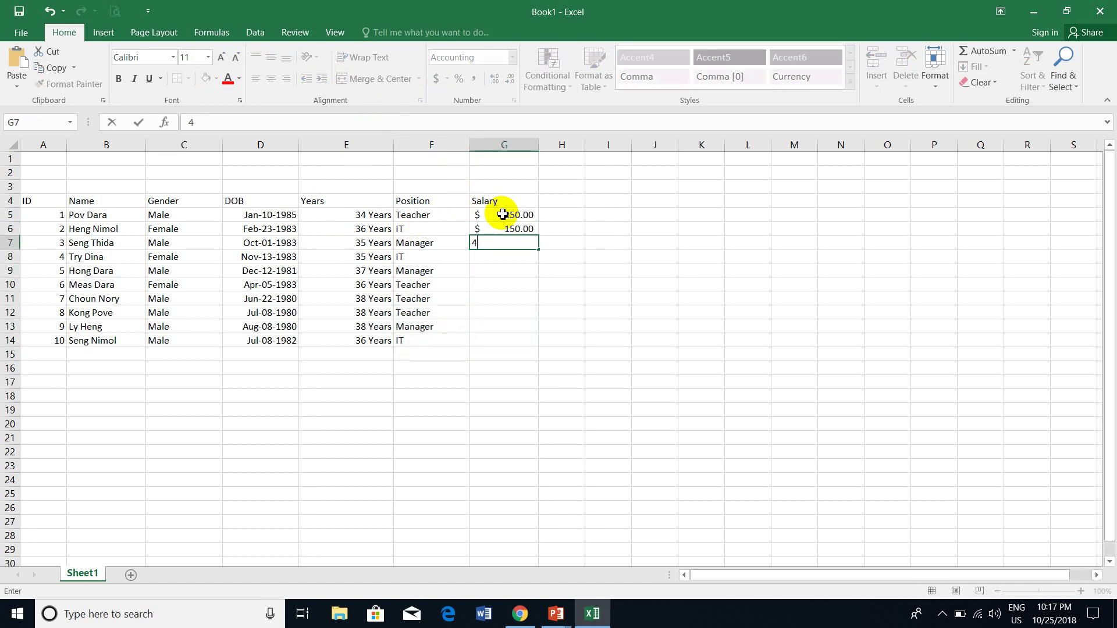
text(00)
key(Return)
text(2)
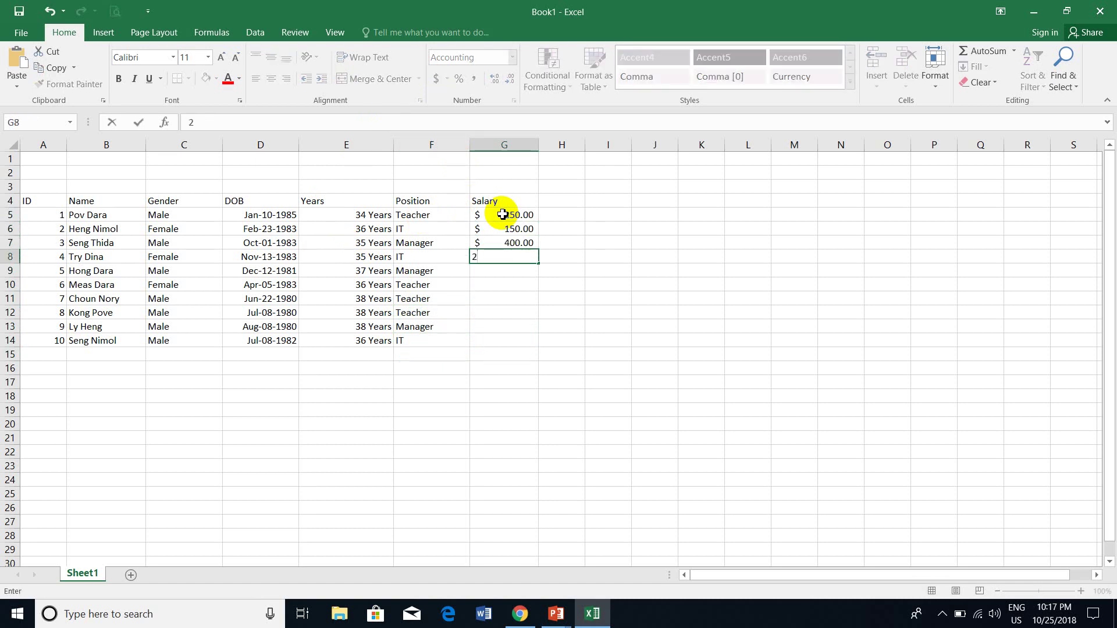
text(30)
key(Return)
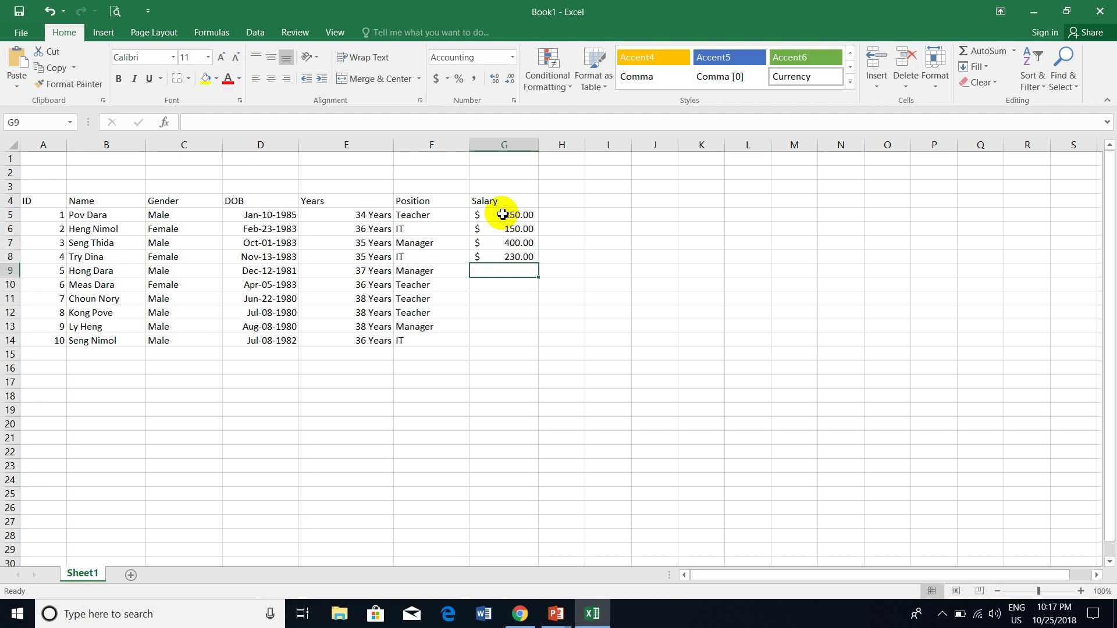
text(450)
key(Return)
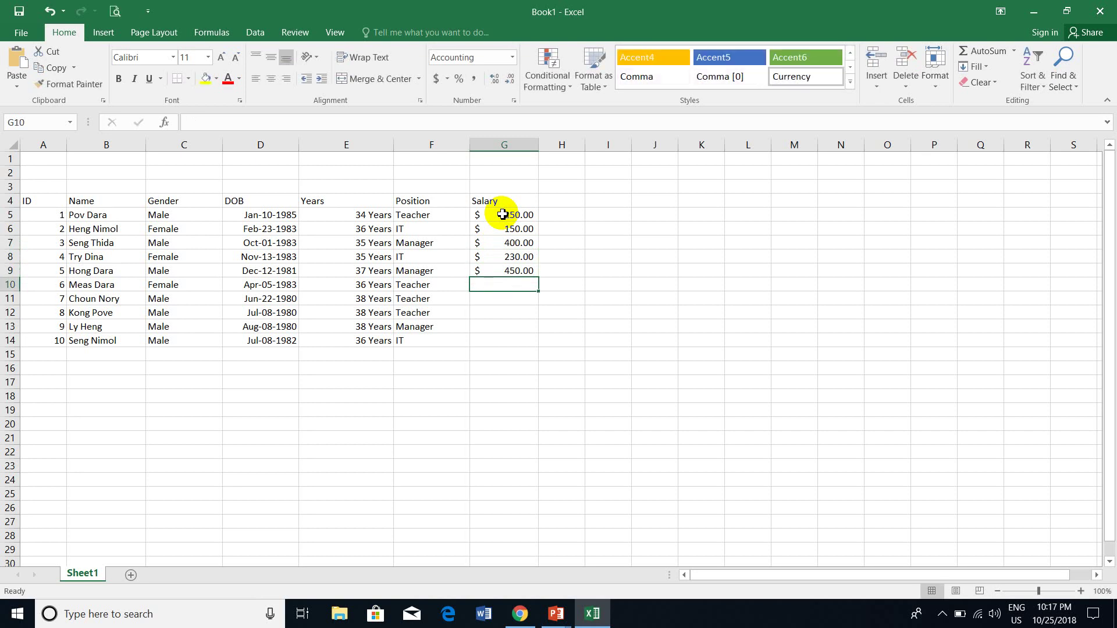
text(15)
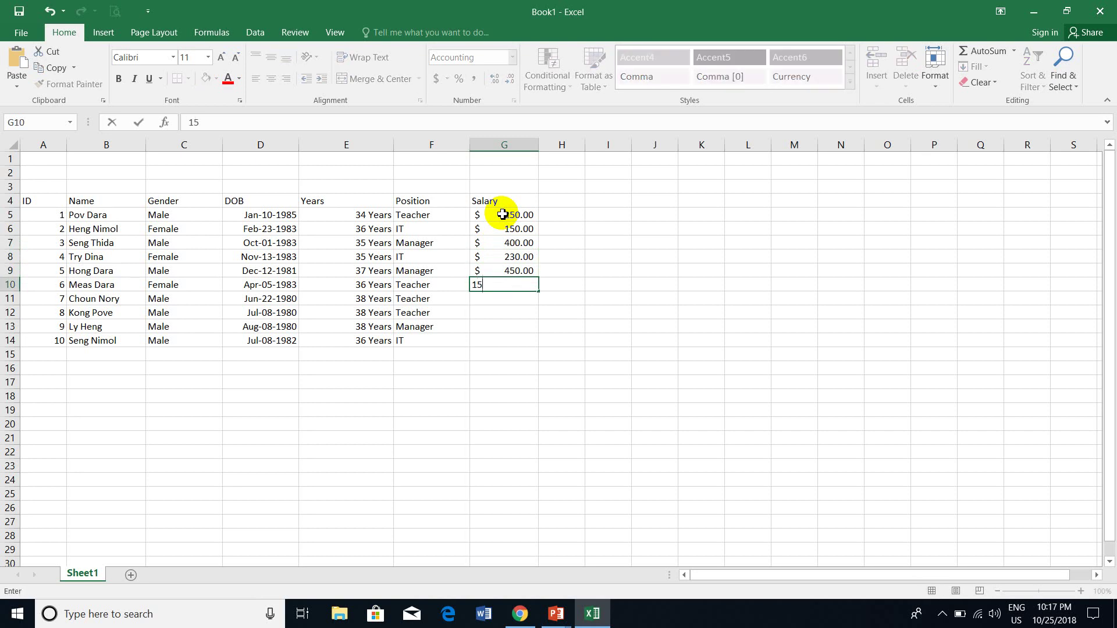
text(0)
key(ctrl+Return)
key(Return)
Step: Enter salaries 150, 230 and 250 in G11:G13, and 300 in G14, correcting it from 3,000
text(1)
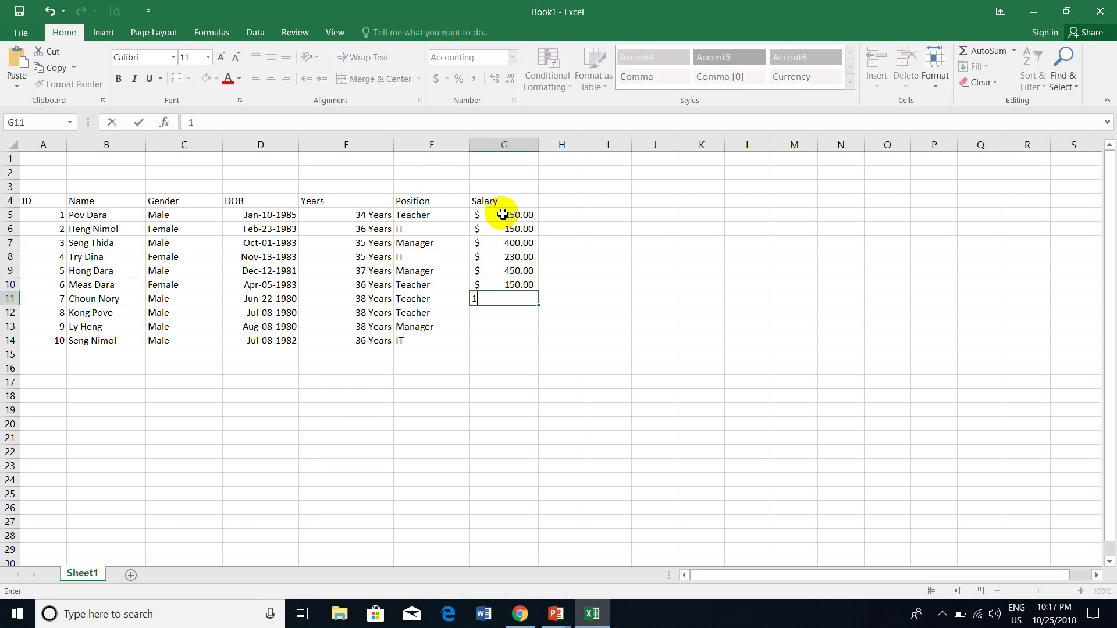
text(50)
key(Return)
text(230)
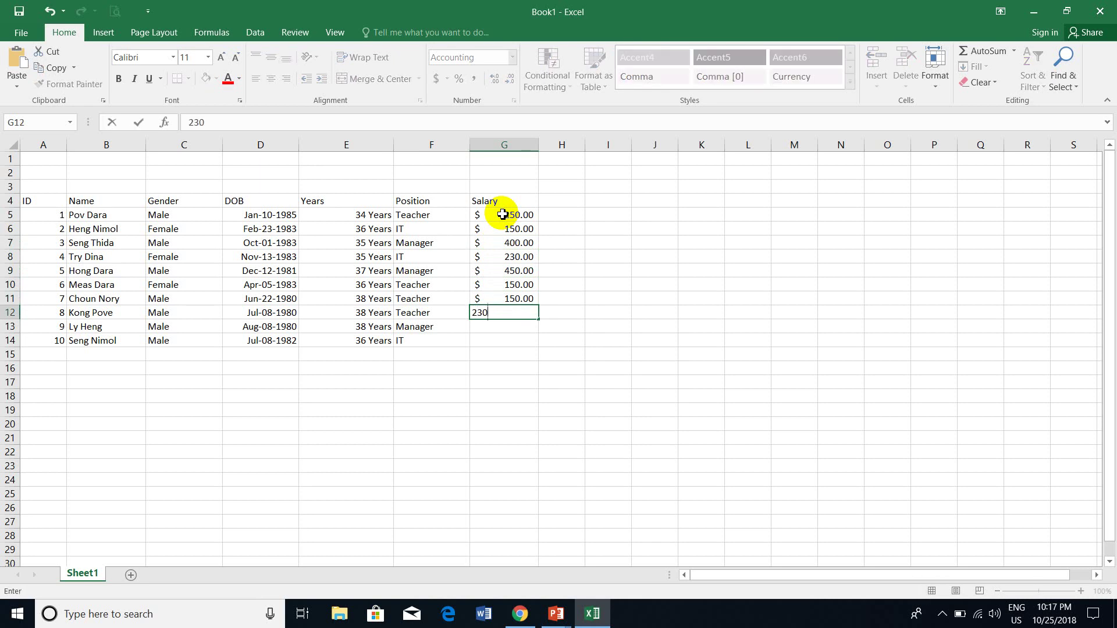
key(Return)
text(2)
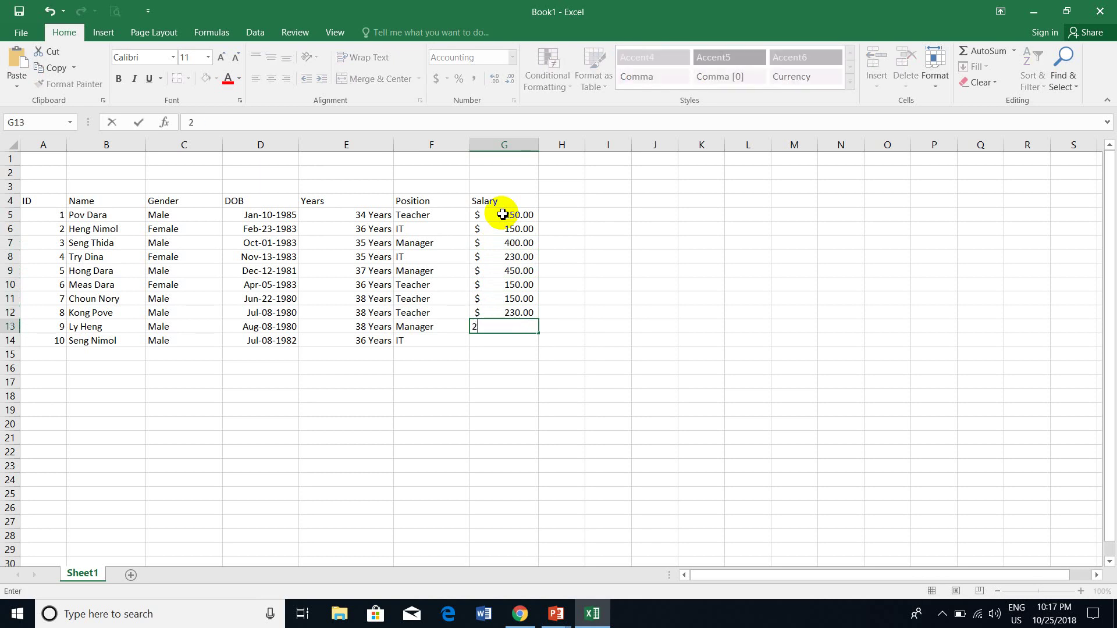
text(50)
key(Return)
text(3,)
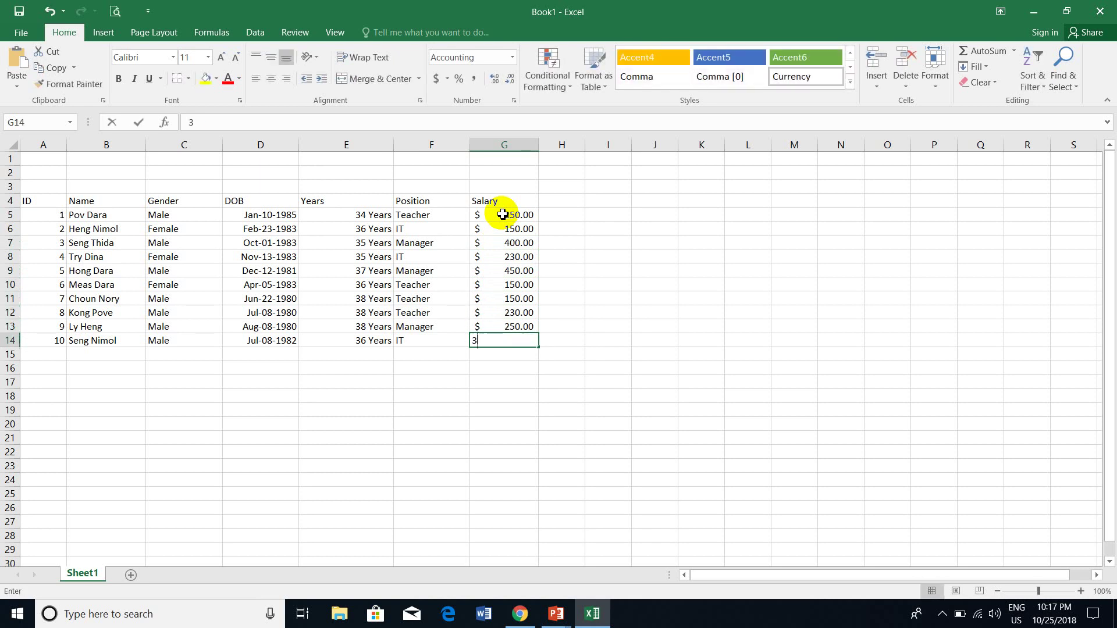
text(000)
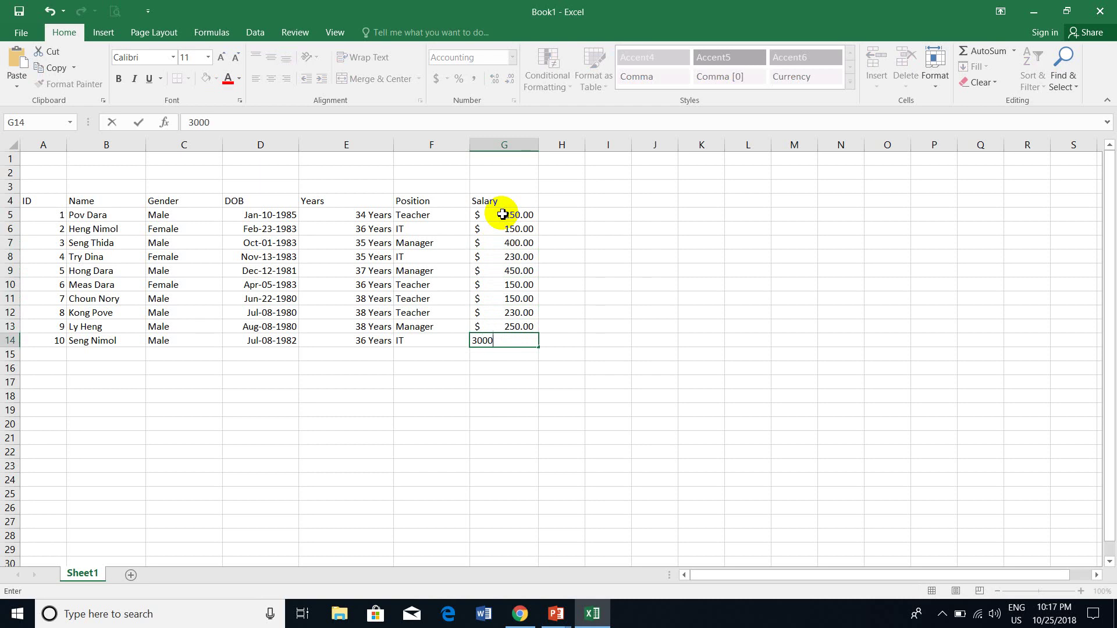
key(Return)
key(Up)
text(3)
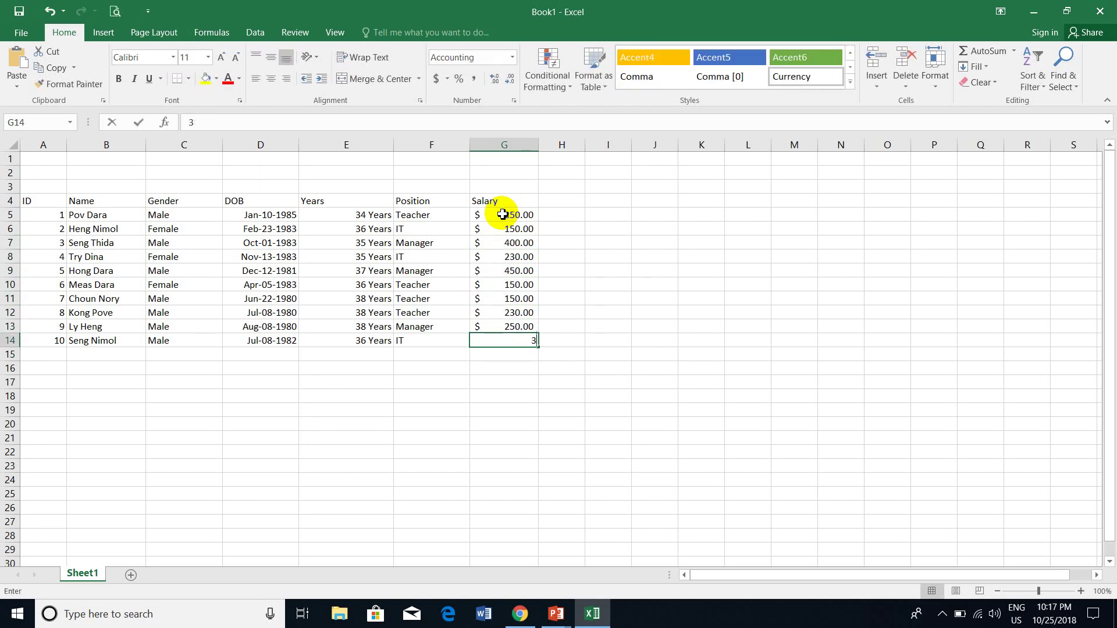
text(000)
key(Return)
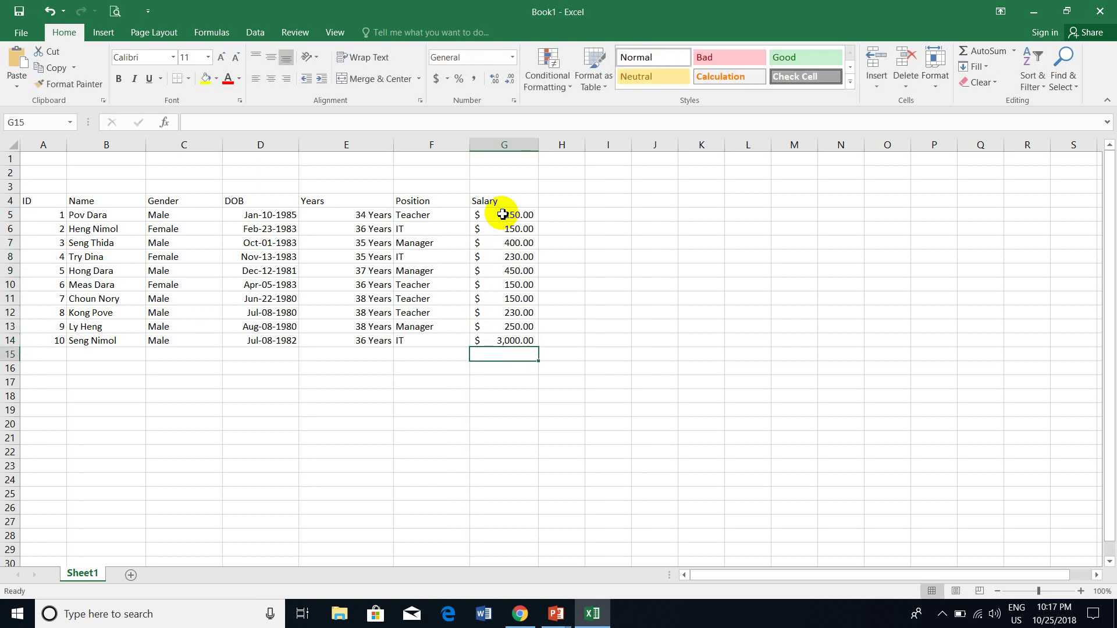
key(Up)
text(3)
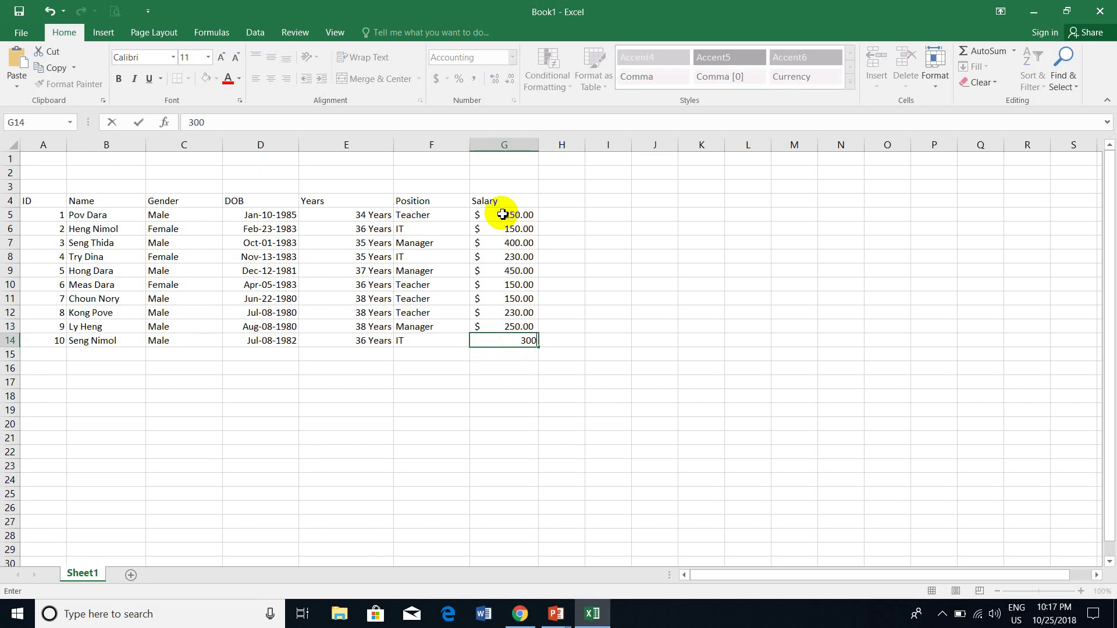
key(Return)
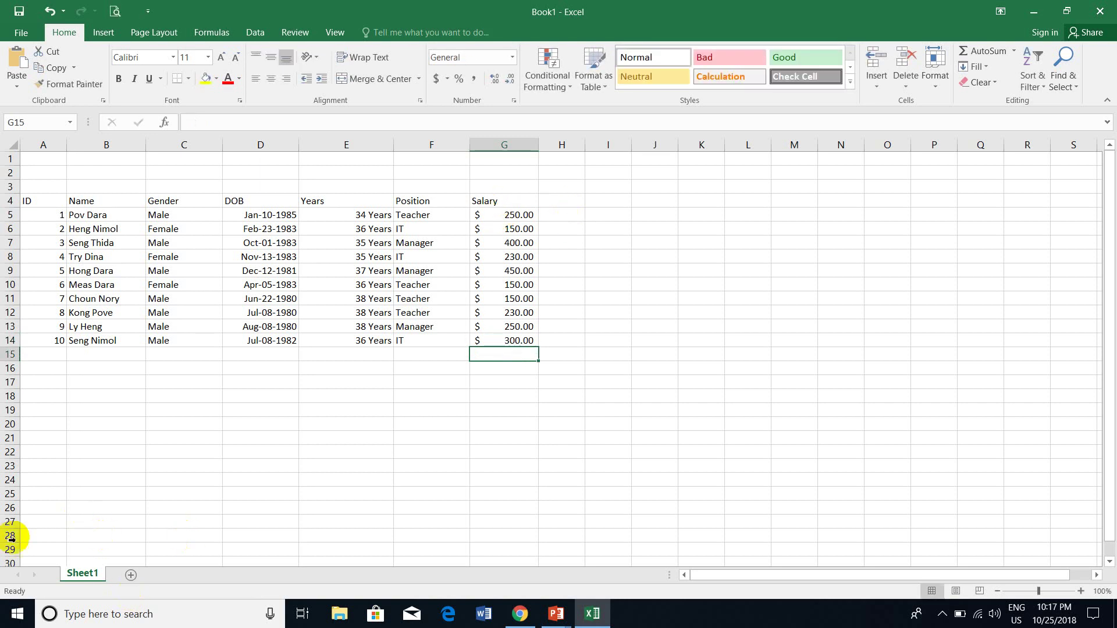
Step: Enter the labels Manager, IT and Teacher into cells D18, D19 and D20
click(96, 383)
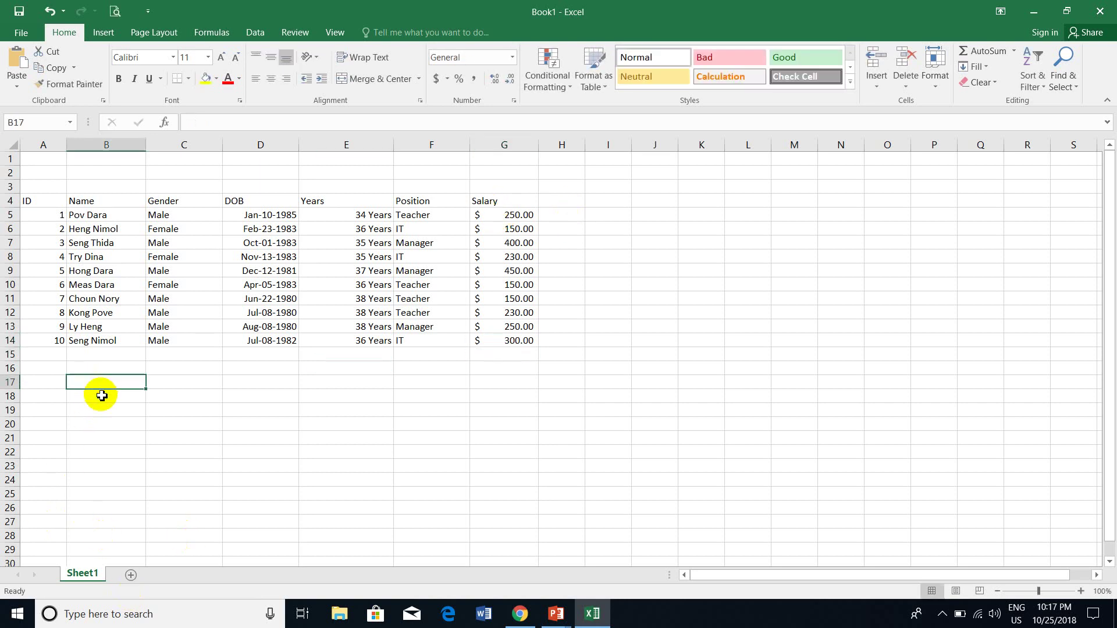
click(168, 395)
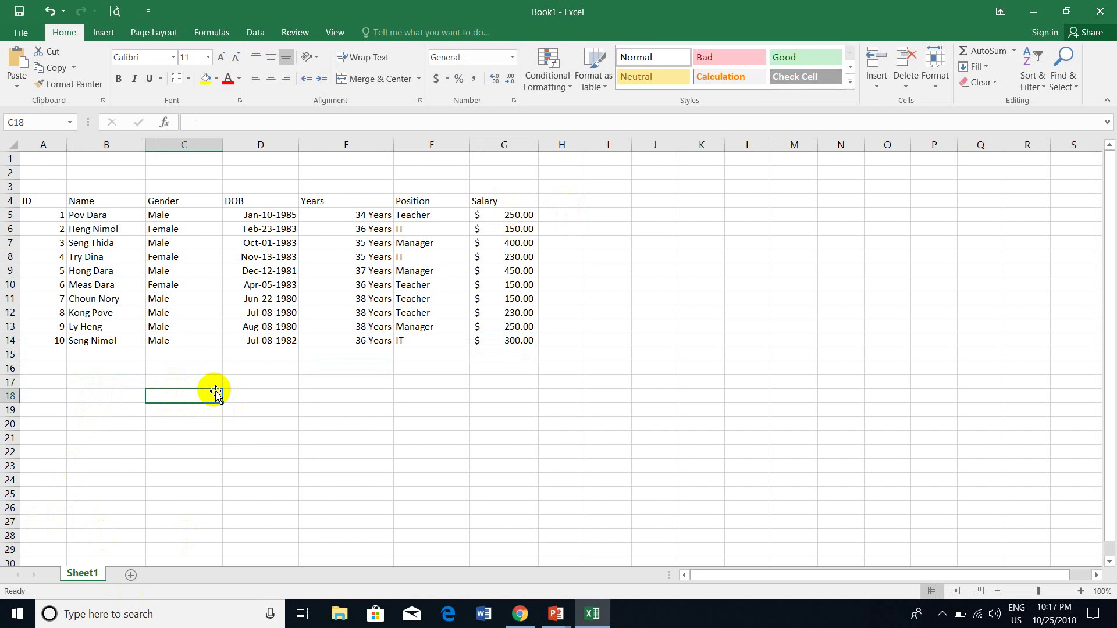
click(263, 397)
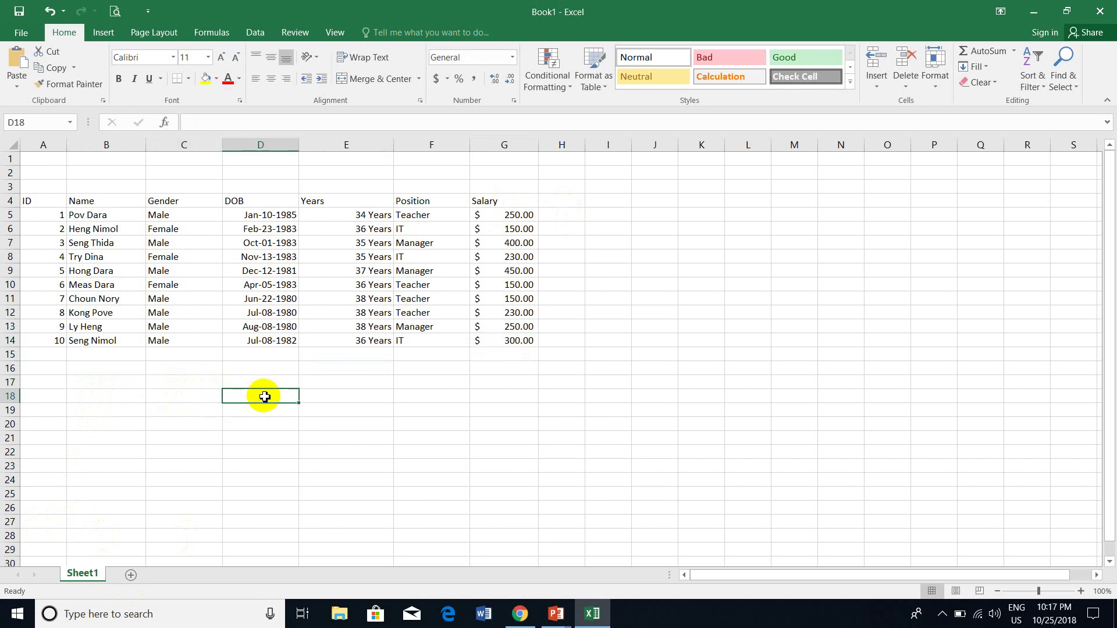
text(Manager)
key(Return)
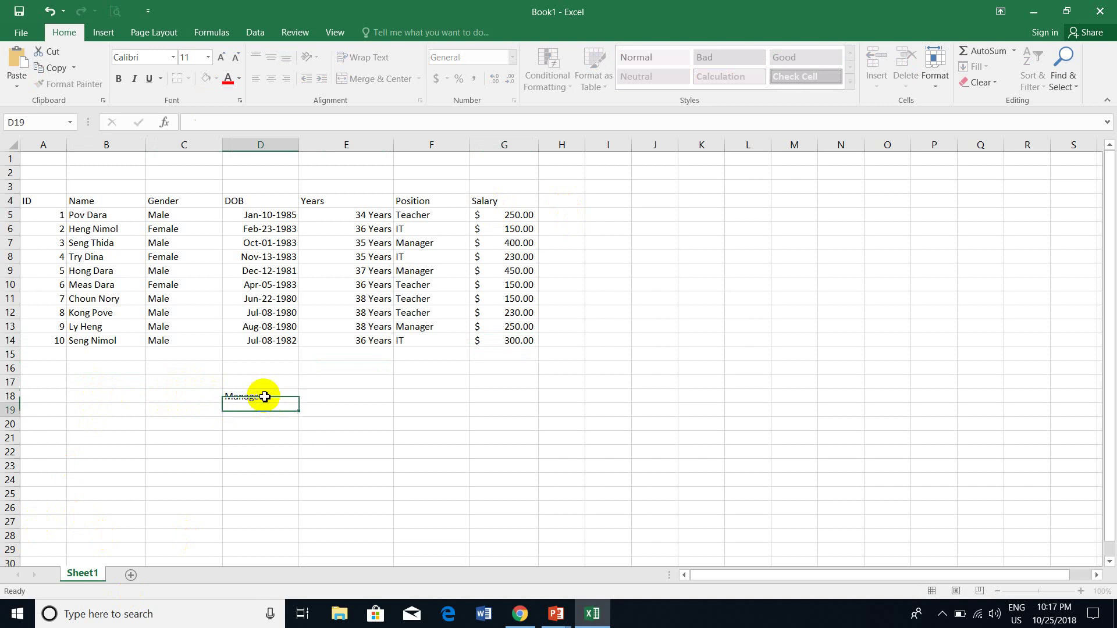
text(IT)
key(Return)
text(Te)
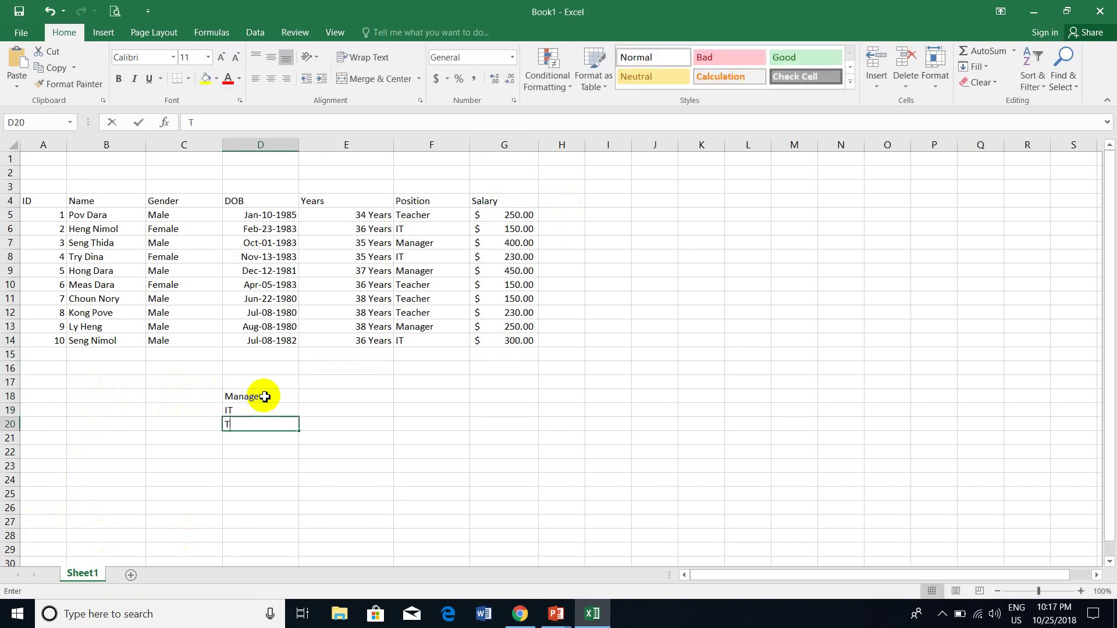
text(ach)
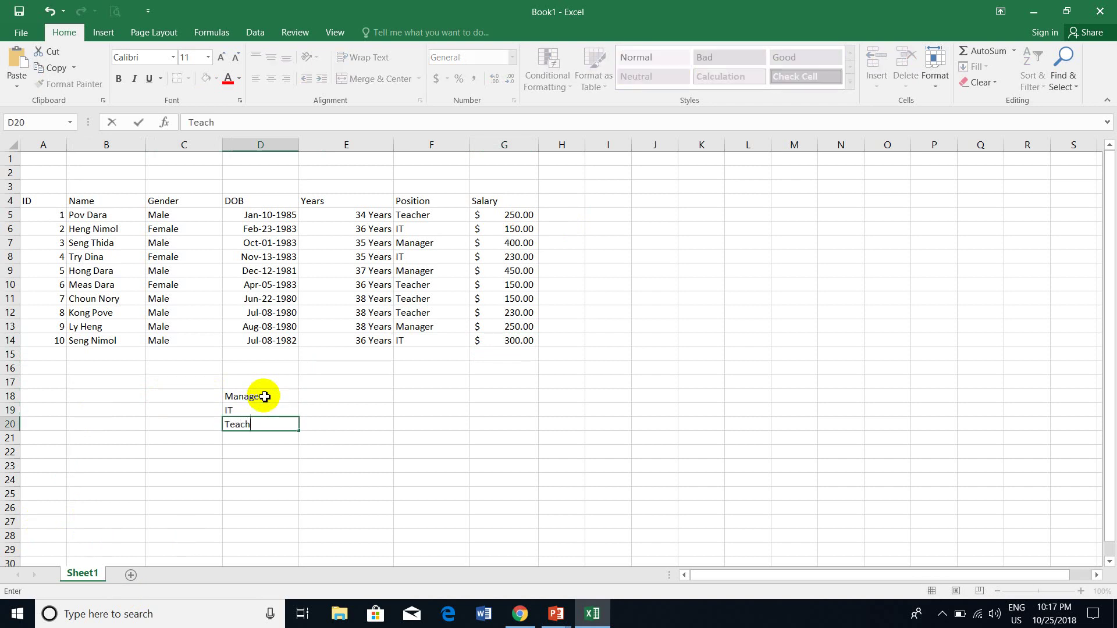
text(er)
key(Return)
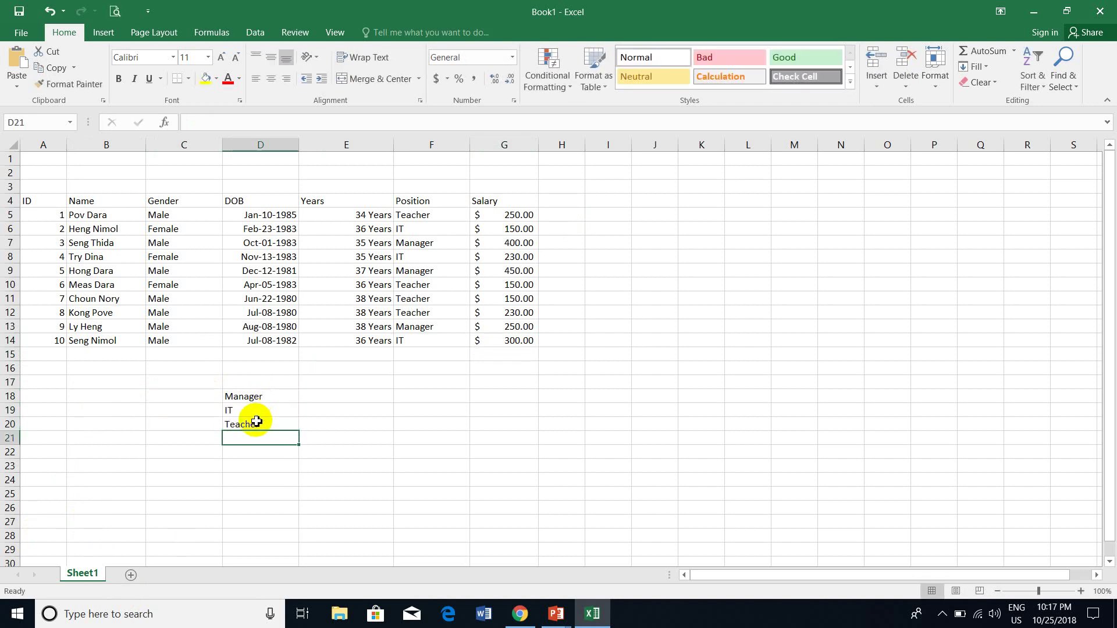
click(240, 413)
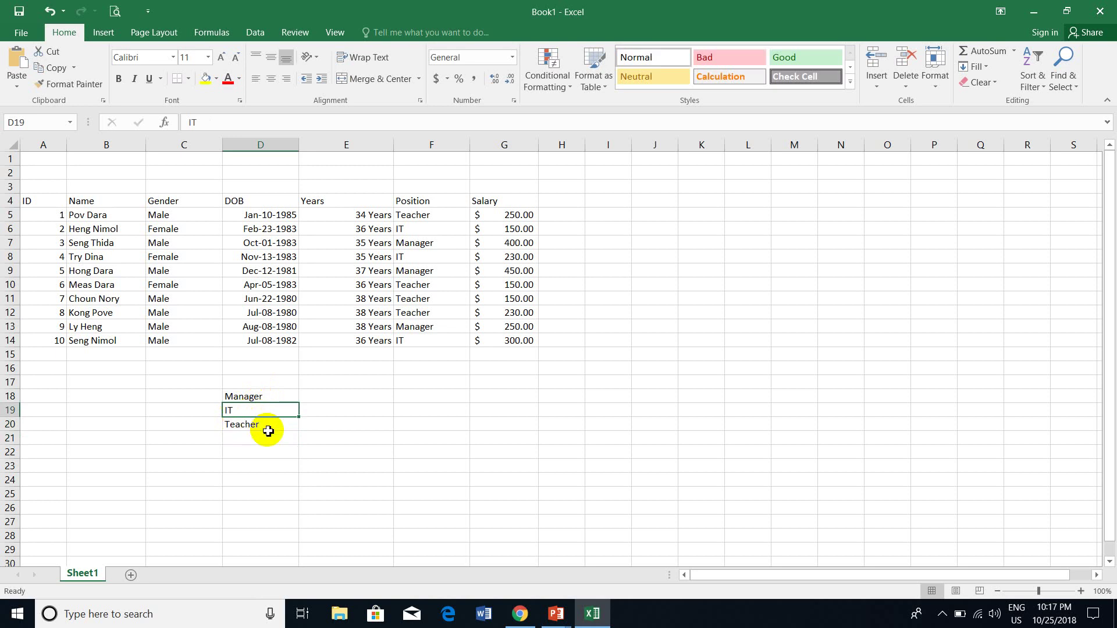
click(264, 396)
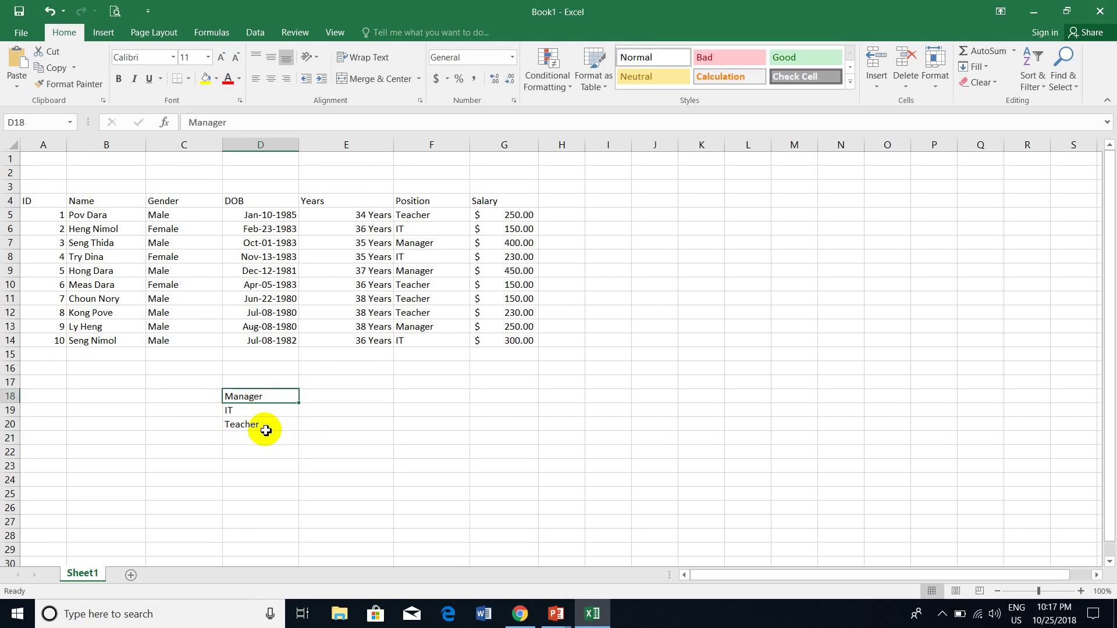
click(332, 399)
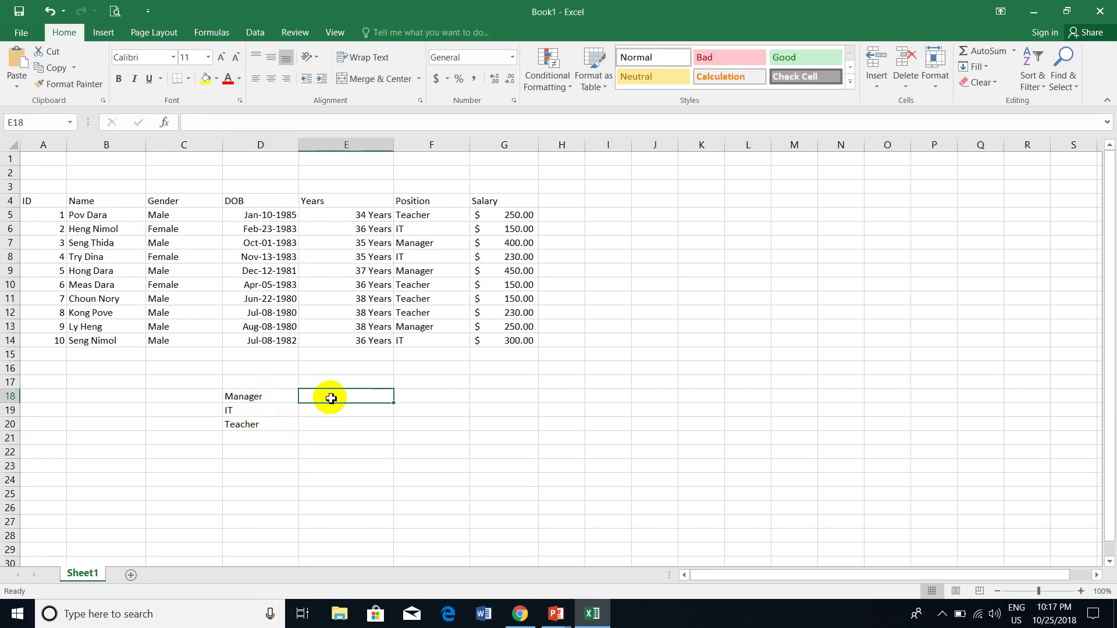
Step: Enter =SUMIF(F5:F14,F7,G5:G14) in E18 to total the Manager salaries
text(=sumif)
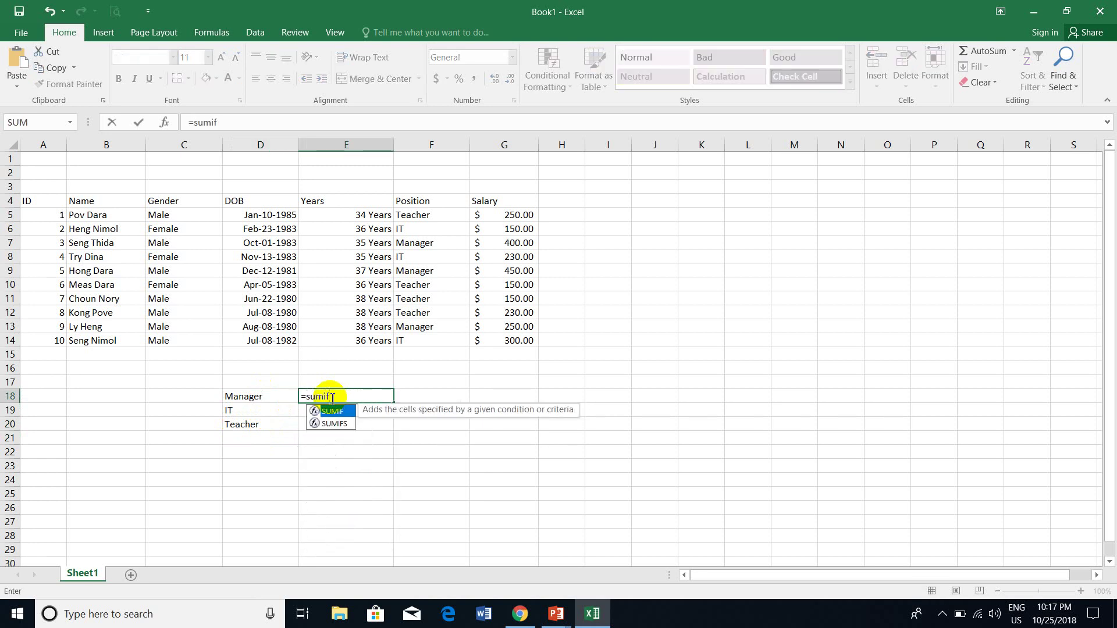
text(()
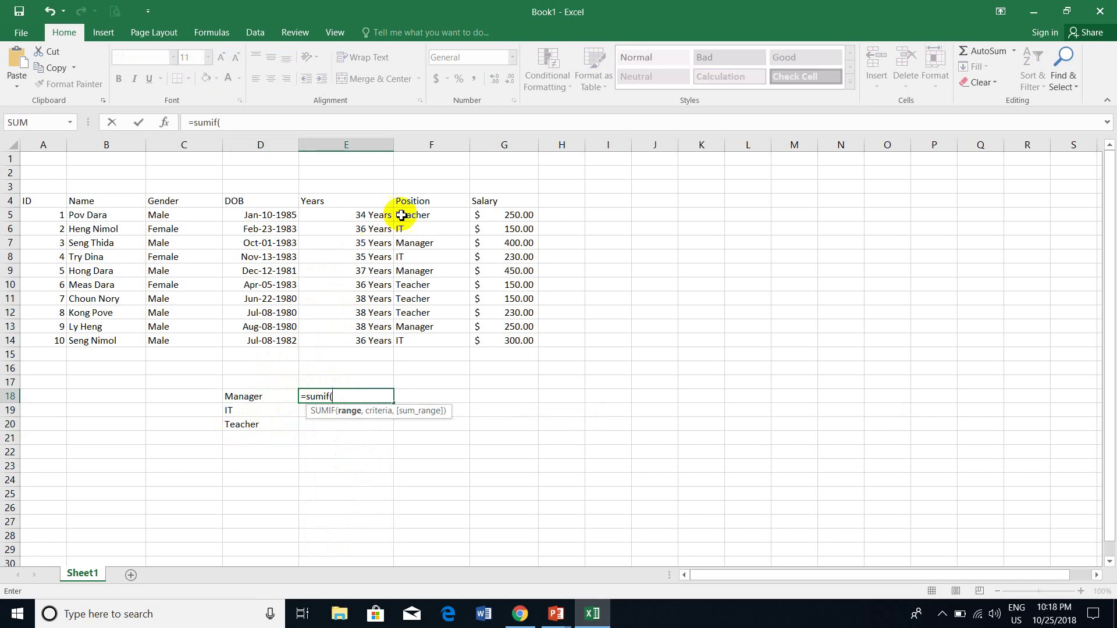
drag(405, 215, 411, 338)
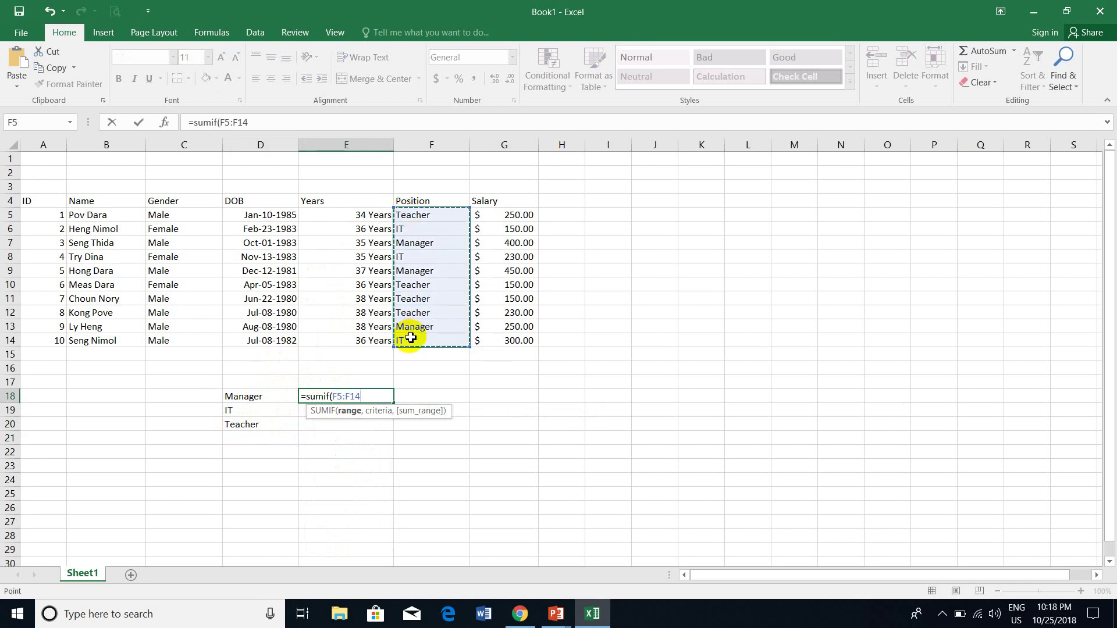
text(,)
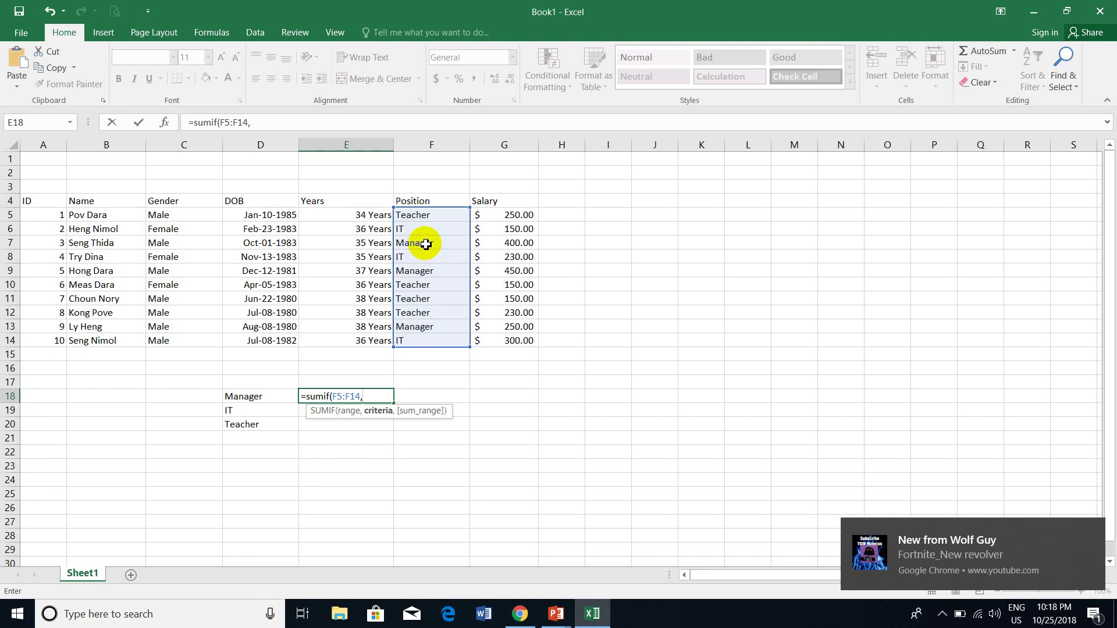
click(425, 245)
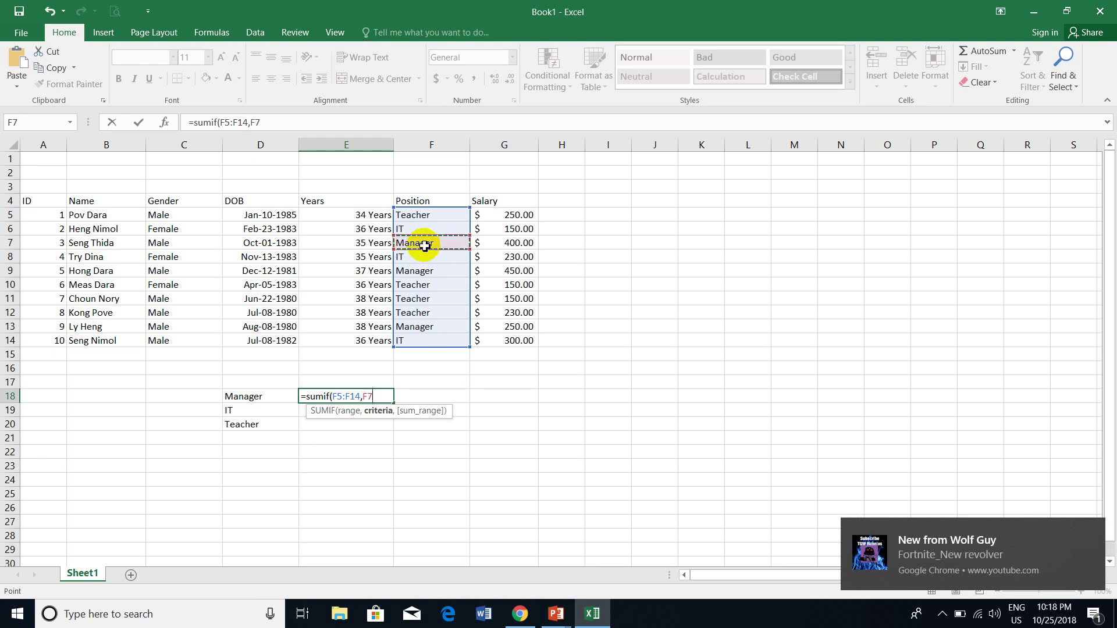
text(,)
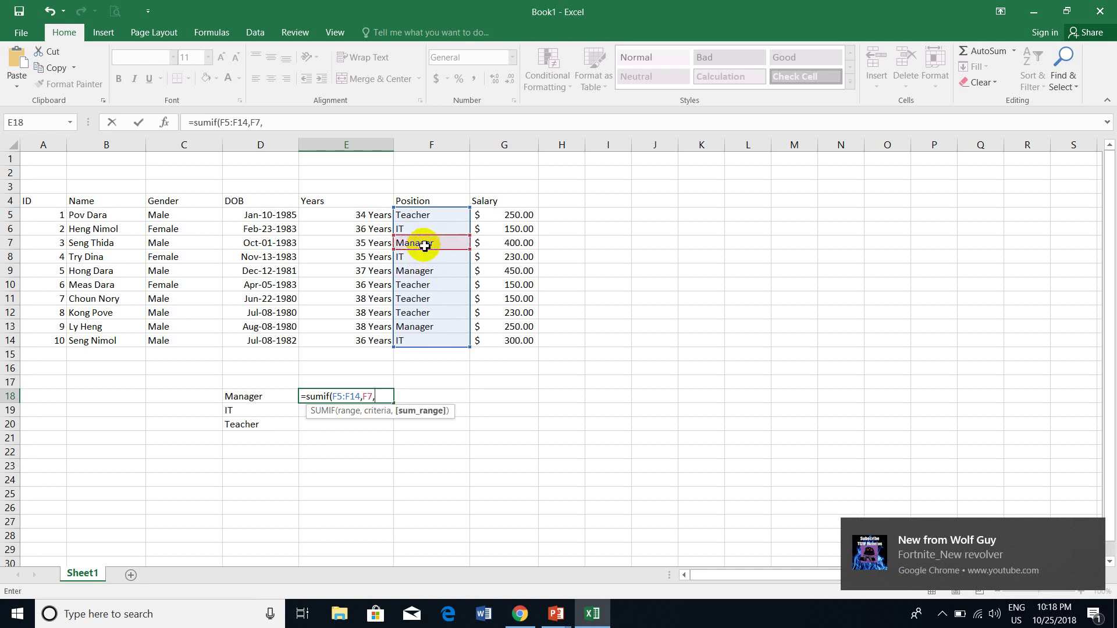
drag(498, 215, 493, 340)
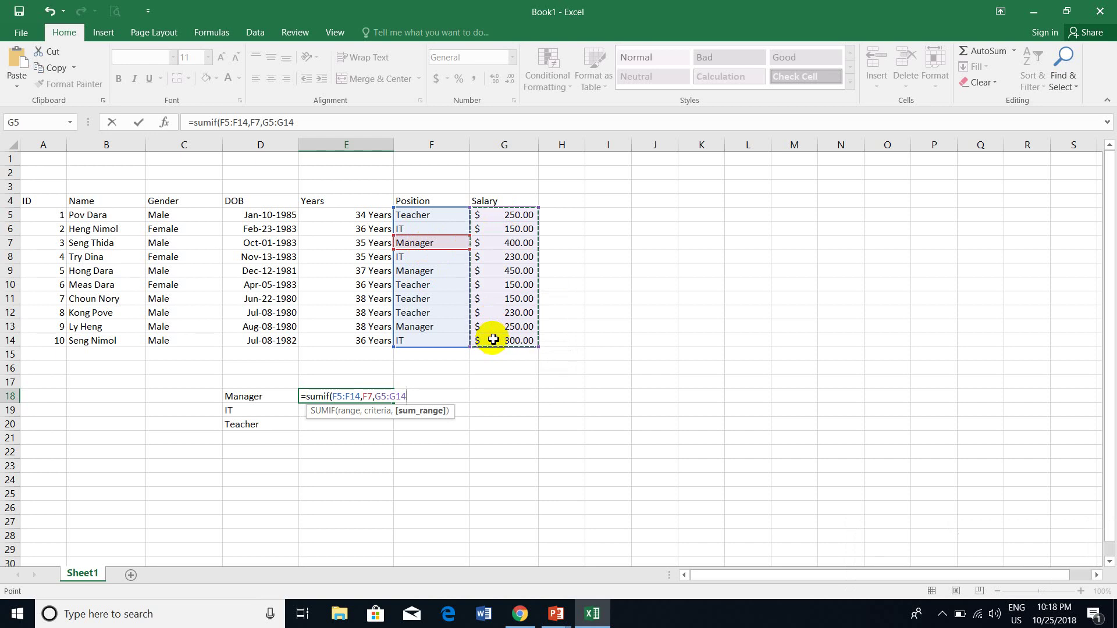
key(Return)
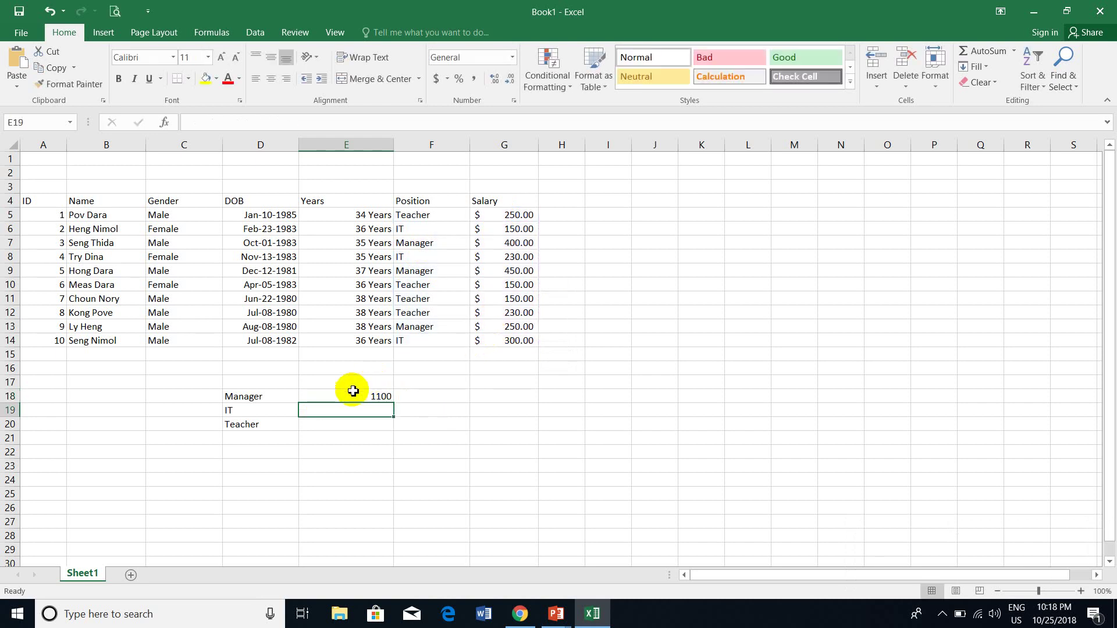
Step: Apply Accounting Number Format to E18 so it shows $ 1,100.00
click(343, 397)
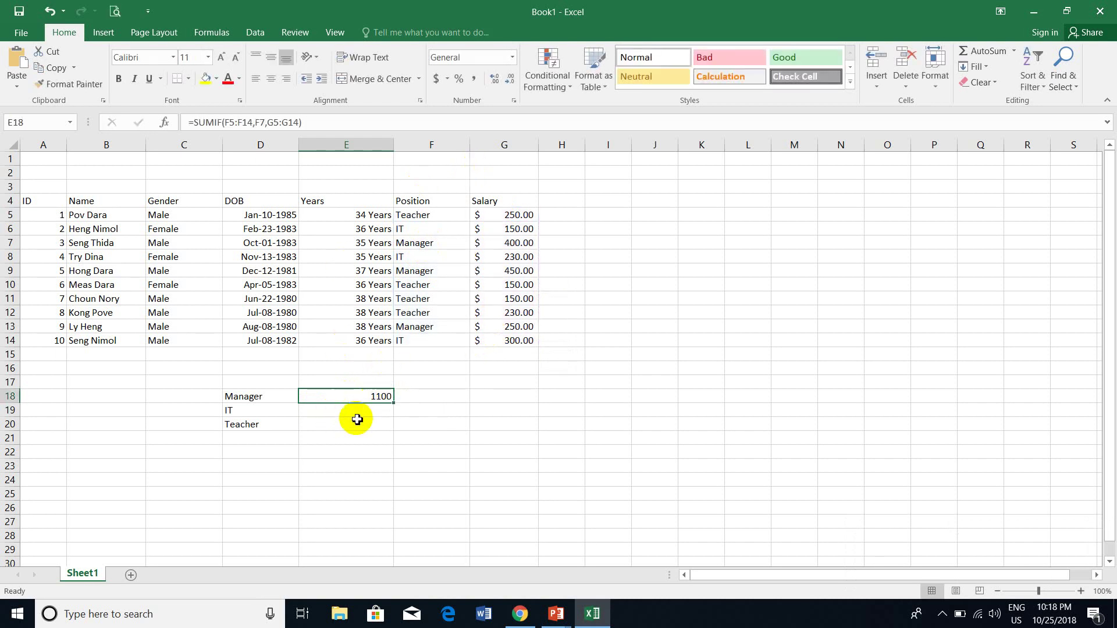
click(435, 81)
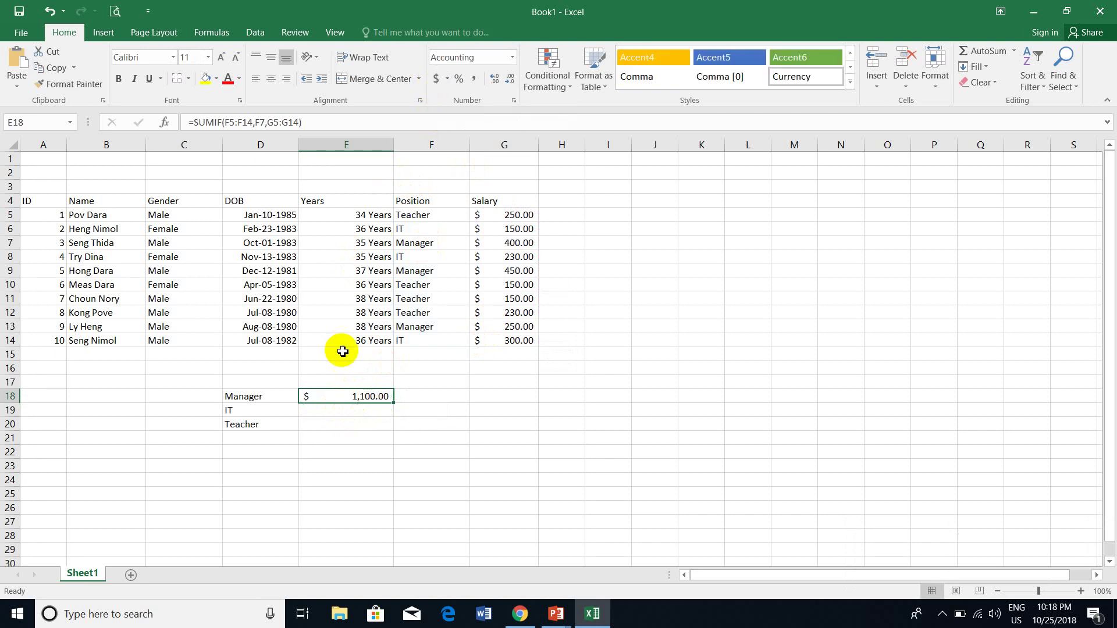
click(333, 410)
Step: Enter =SUMIF(F5:F14,F14,G5:G14) in E19 to total the IT salaries
text(=s)
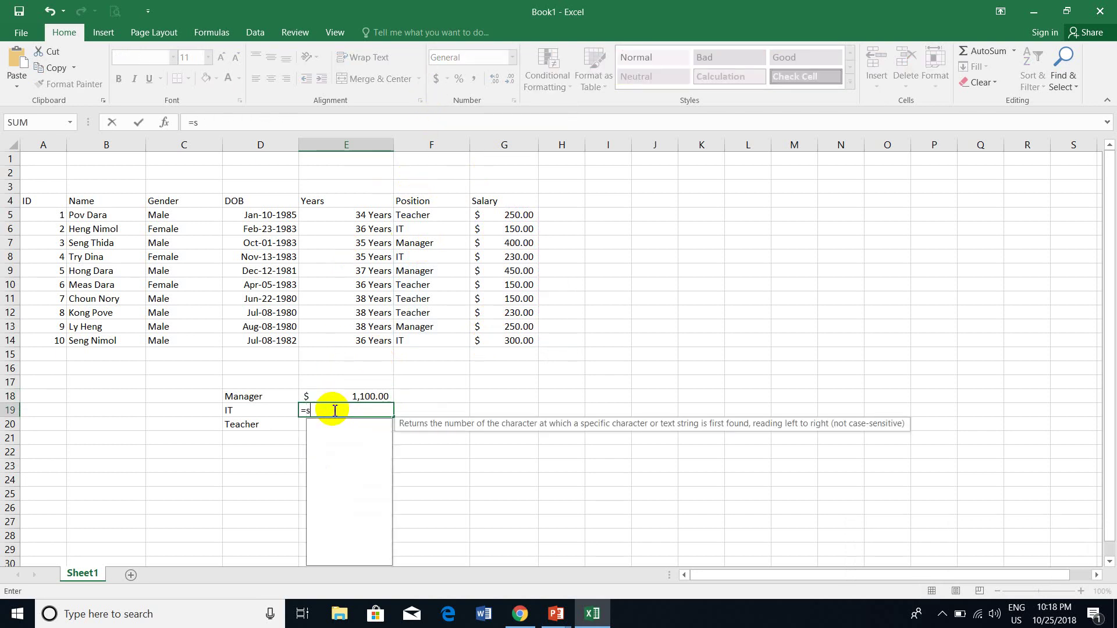
text(umif()
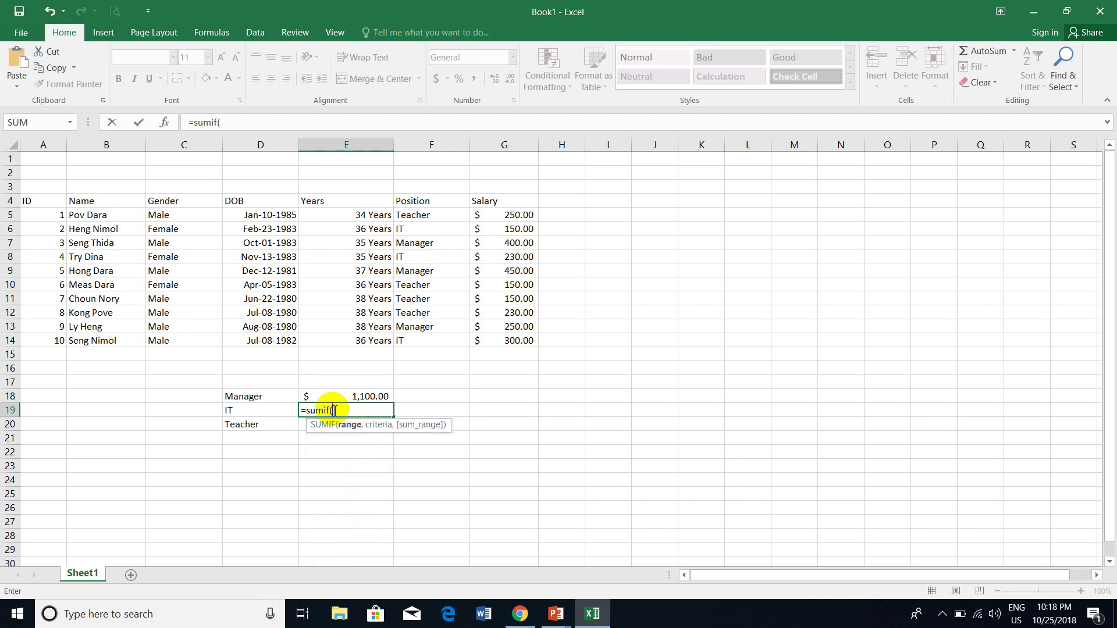
drag(423, 217, 424, 334)
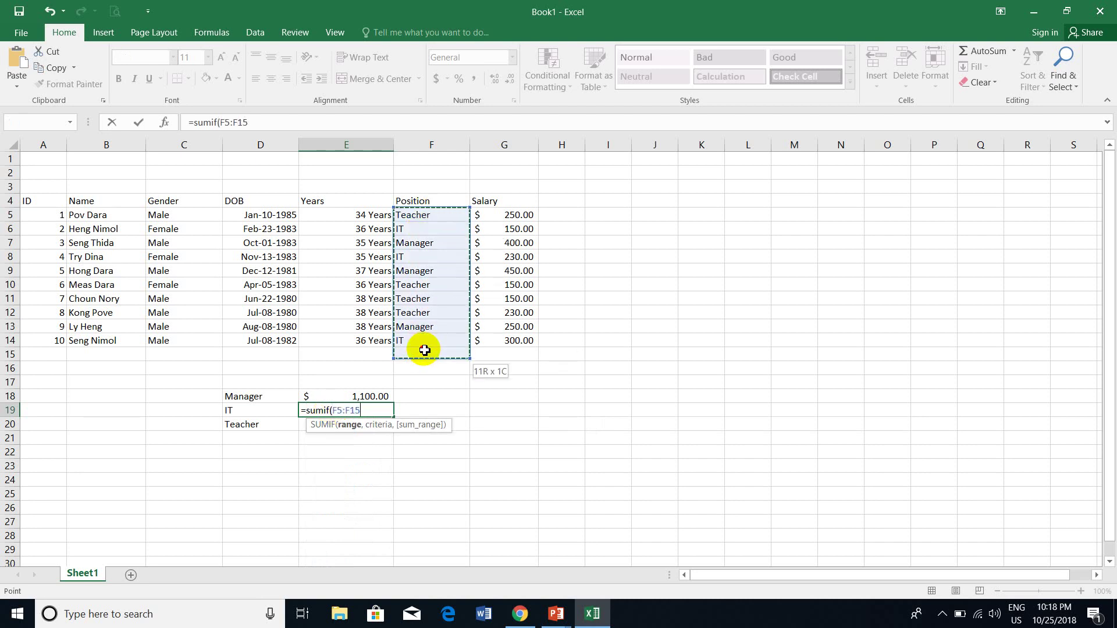
text(,)
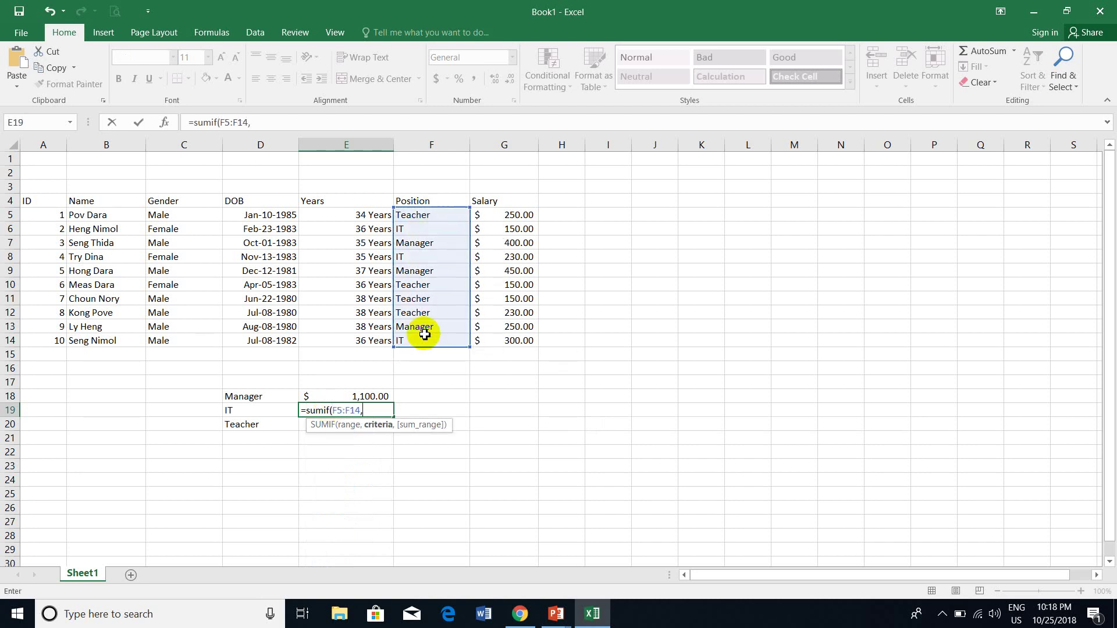
click(421, 340)
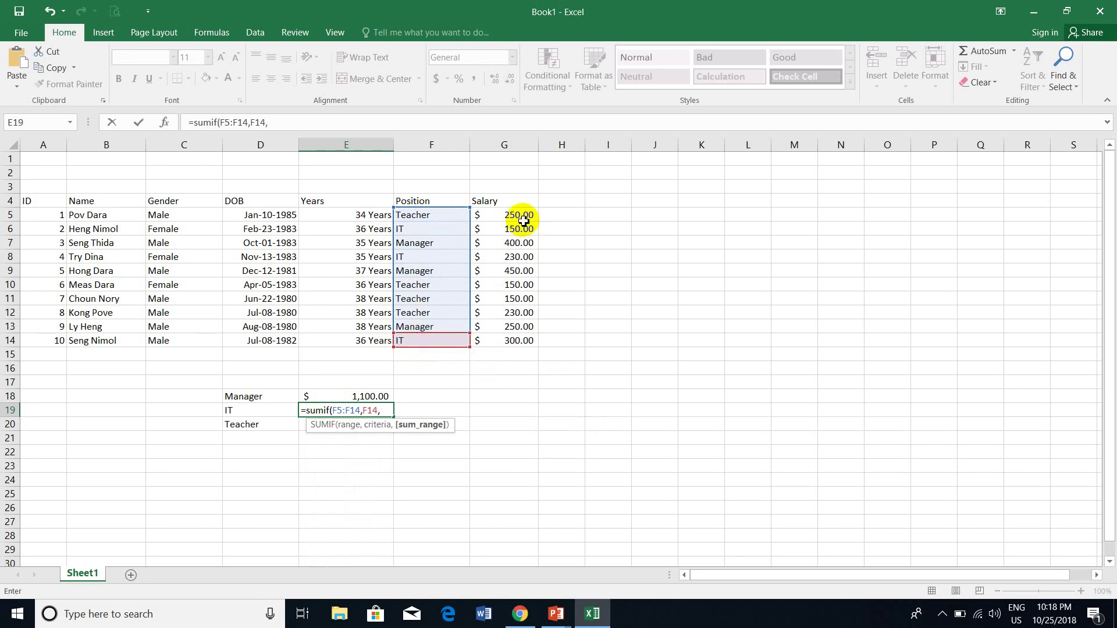
drag(519, 214, 519, 343)
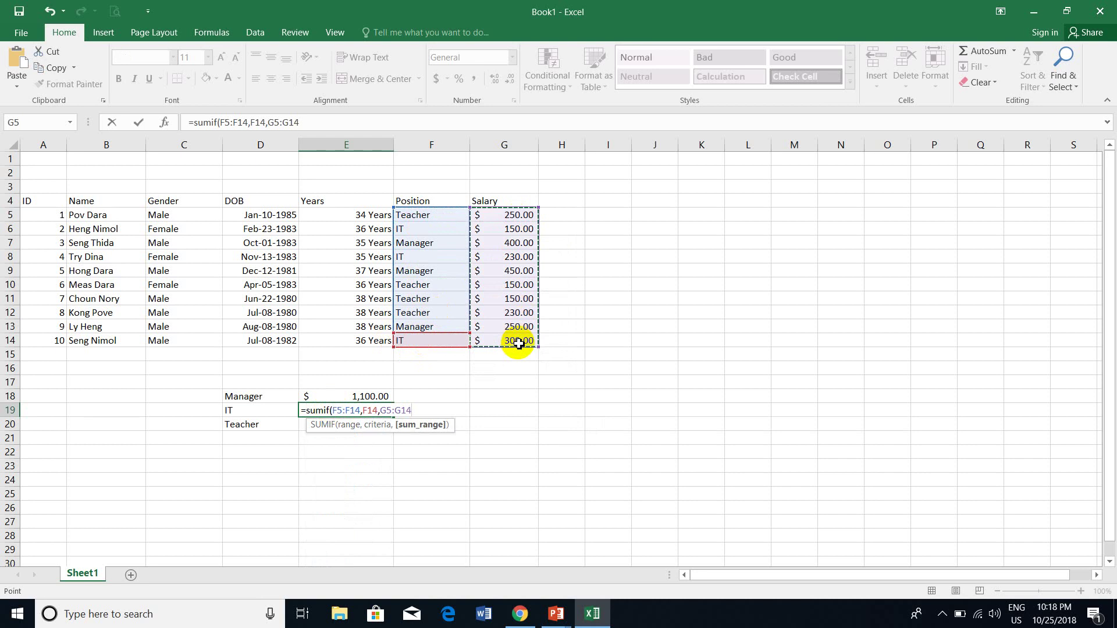
key(Return)
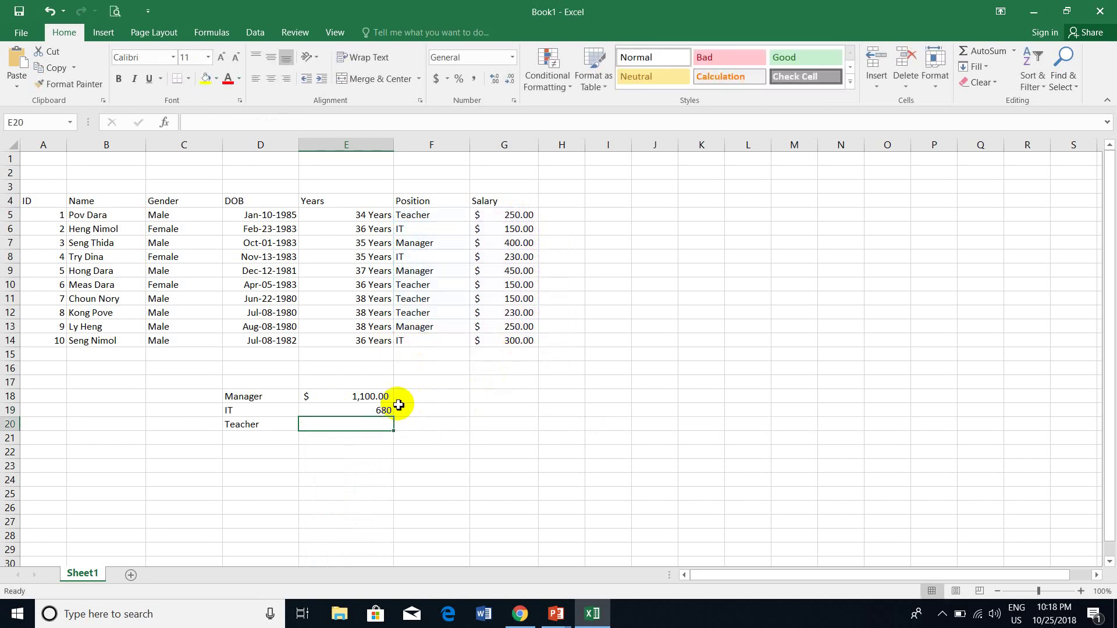
Step: Apply Accounting Number Format to E19 so it shows $ 680.00
click(378, 411)
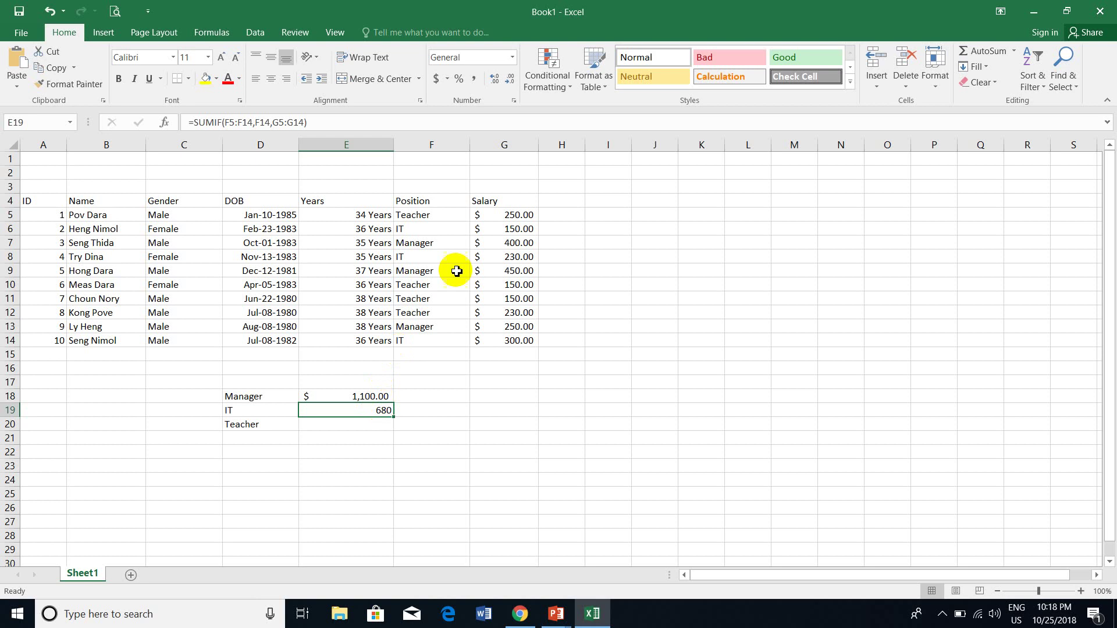
click(436, 78)
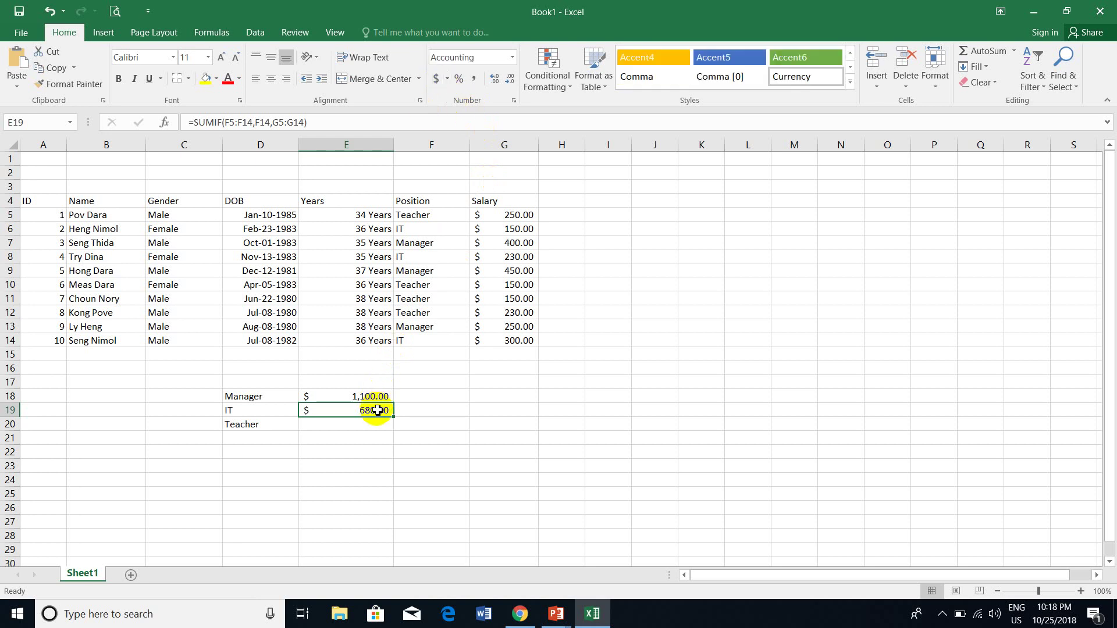
click(360, 426)
Step: Enter =SUMIF(F5:F14,F5,G5:G14) in E20 and format it as accounting, showing $ 780.00
click(404, 343)
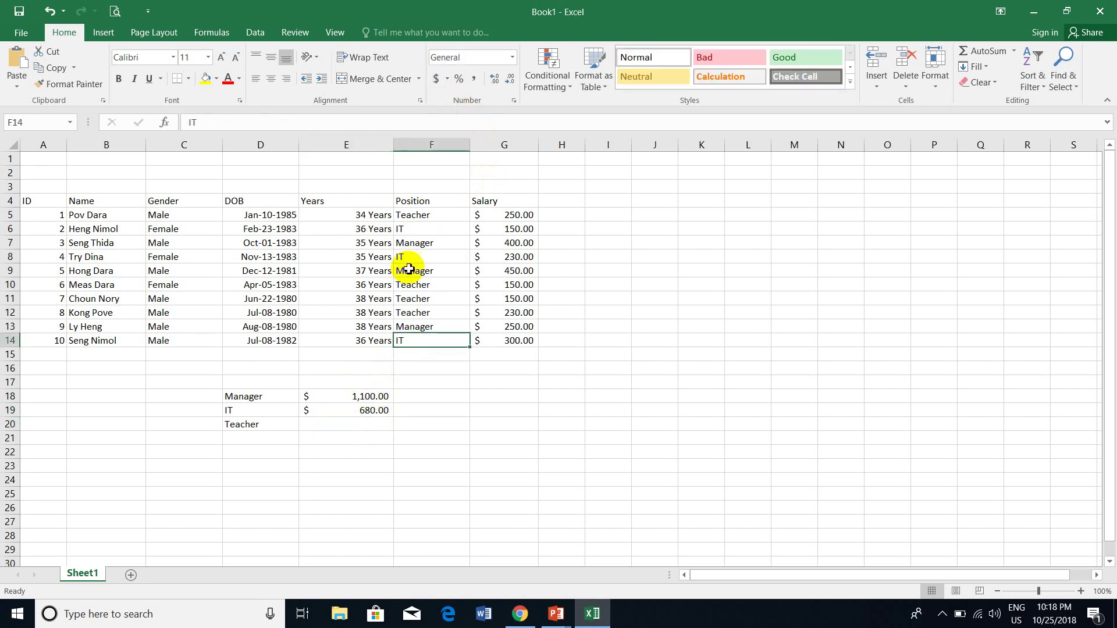
click(412, 214)
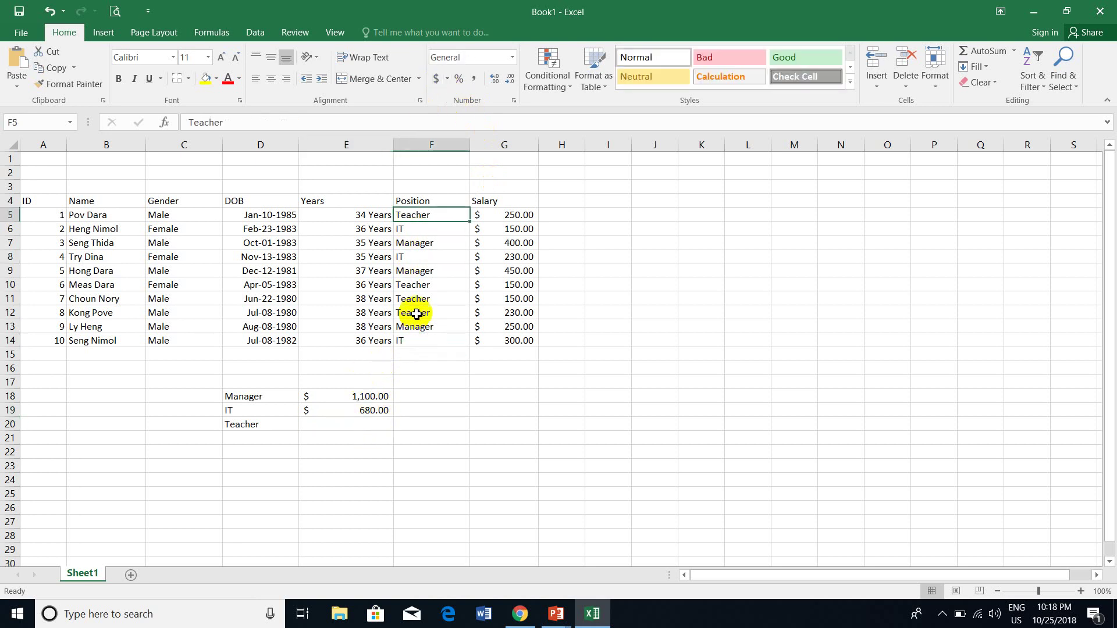
click(355, 423)
text(=)
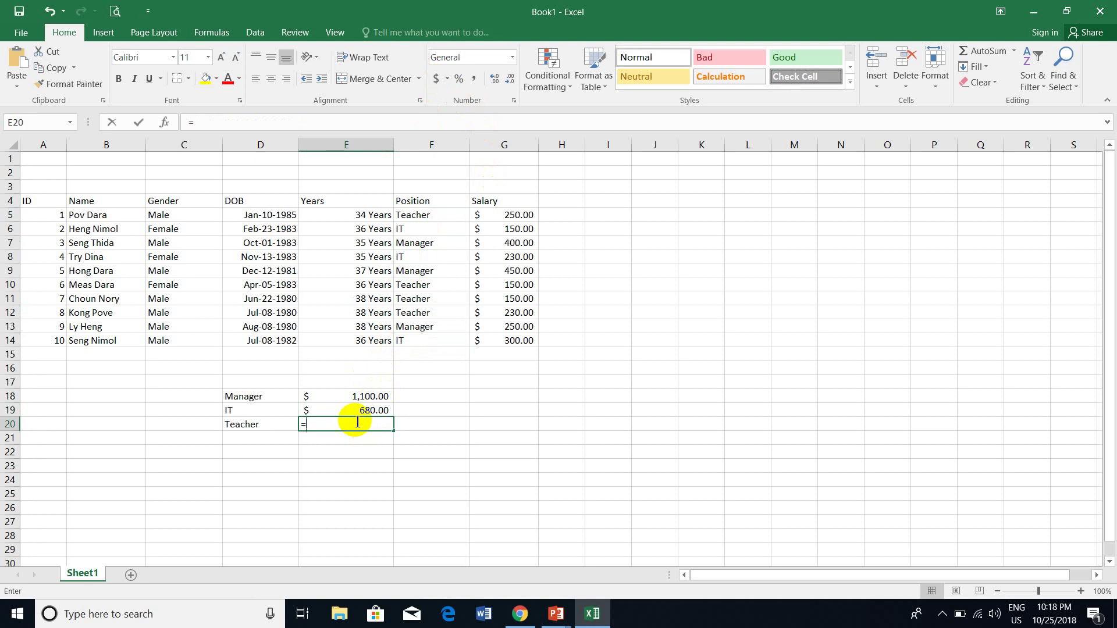
text(sumif()
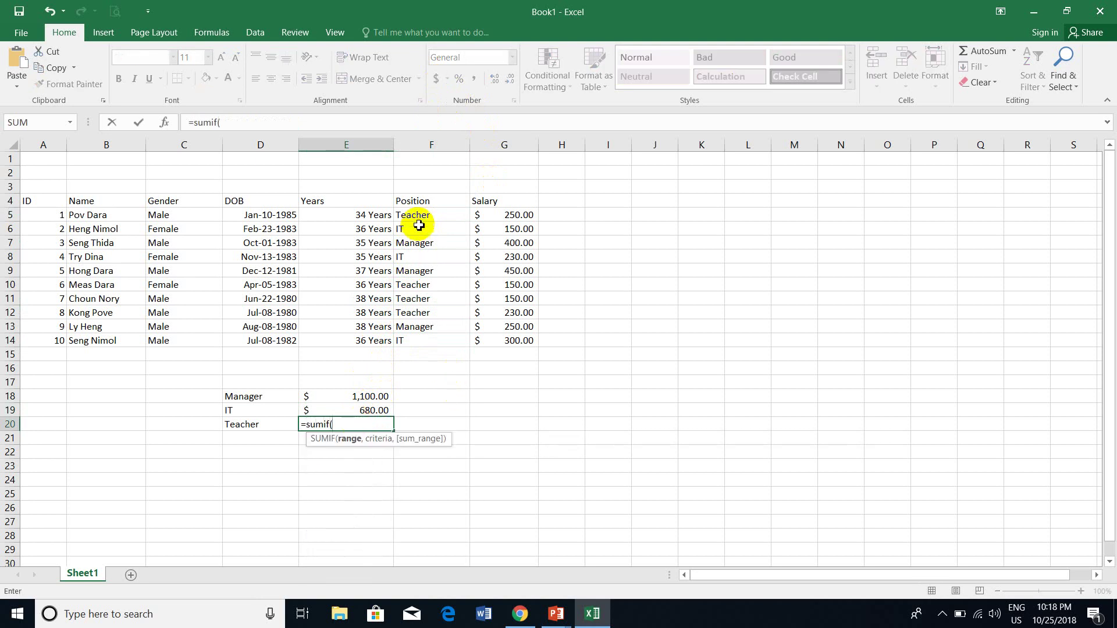
mouse_move(419, 216)
mouse_down()
mouse_move(425, 345)
mouse_move(440, 352)
mouse_up()
text(,)
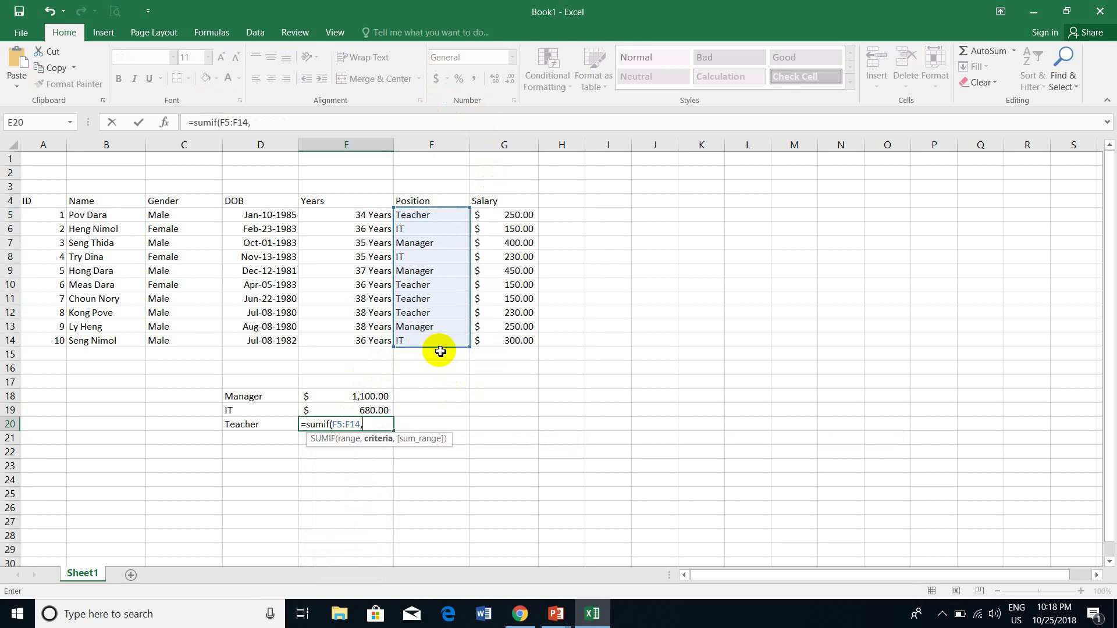
click(423, 217)
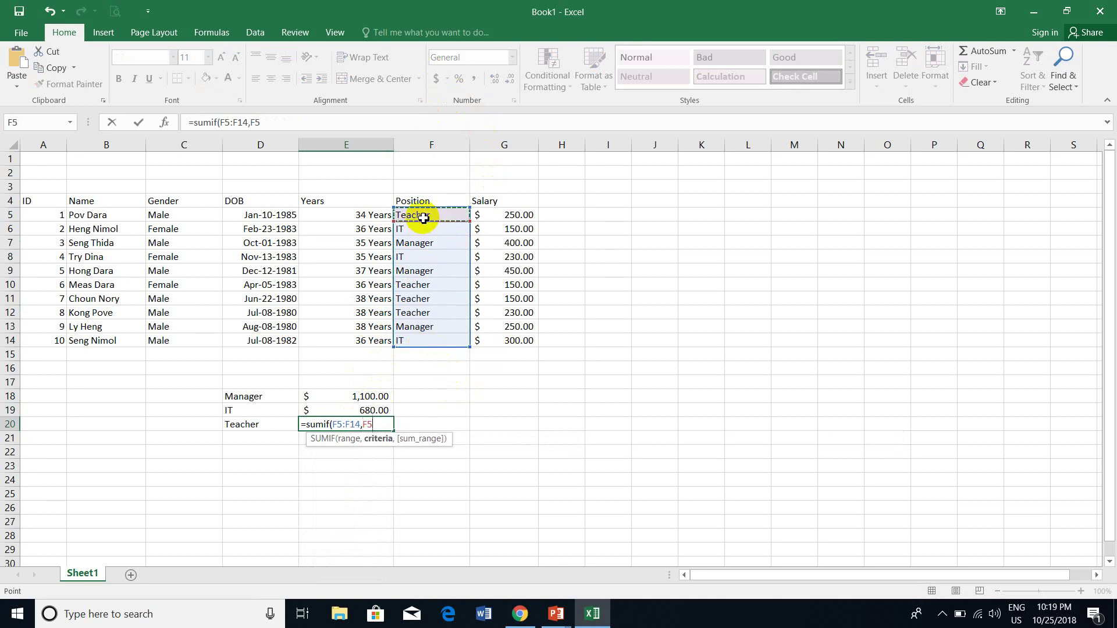
text(,)
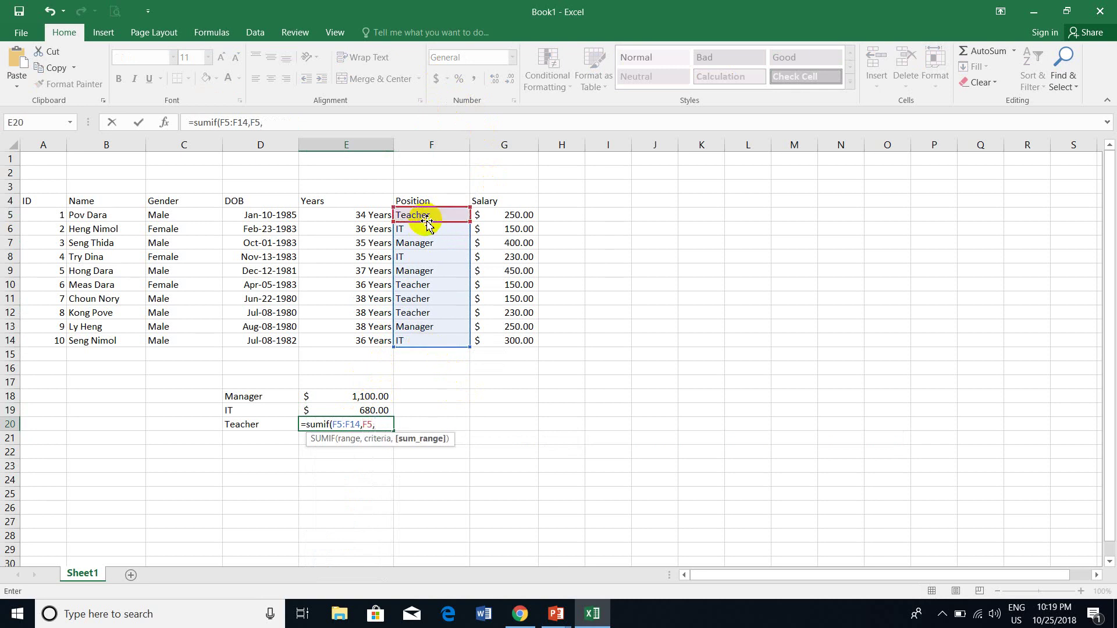
drag(507, 216, 510, 343)
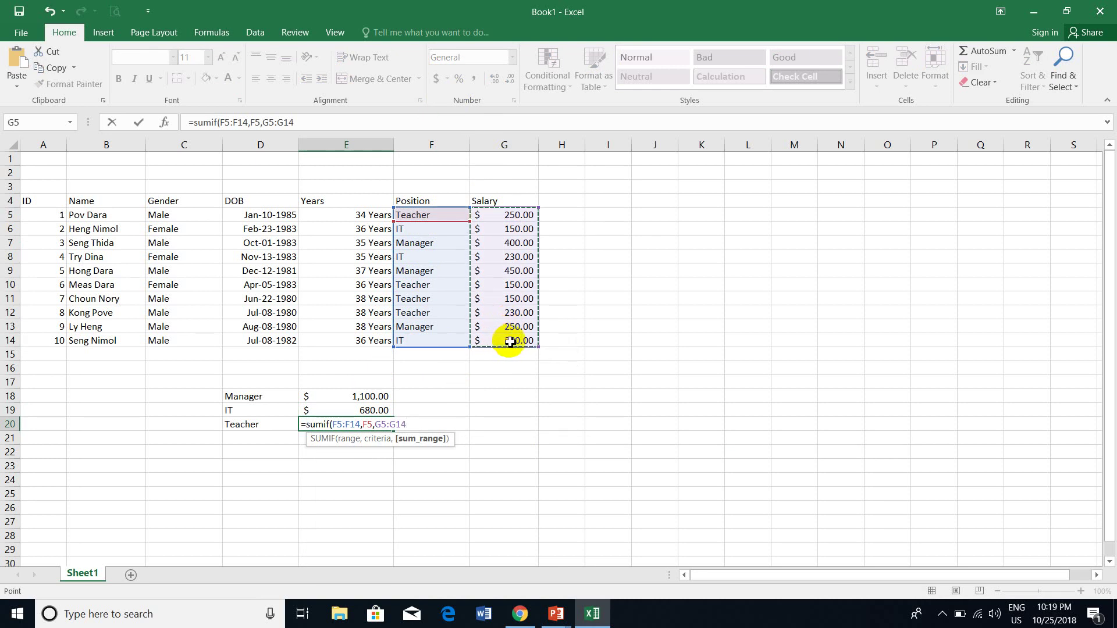
key(Return)
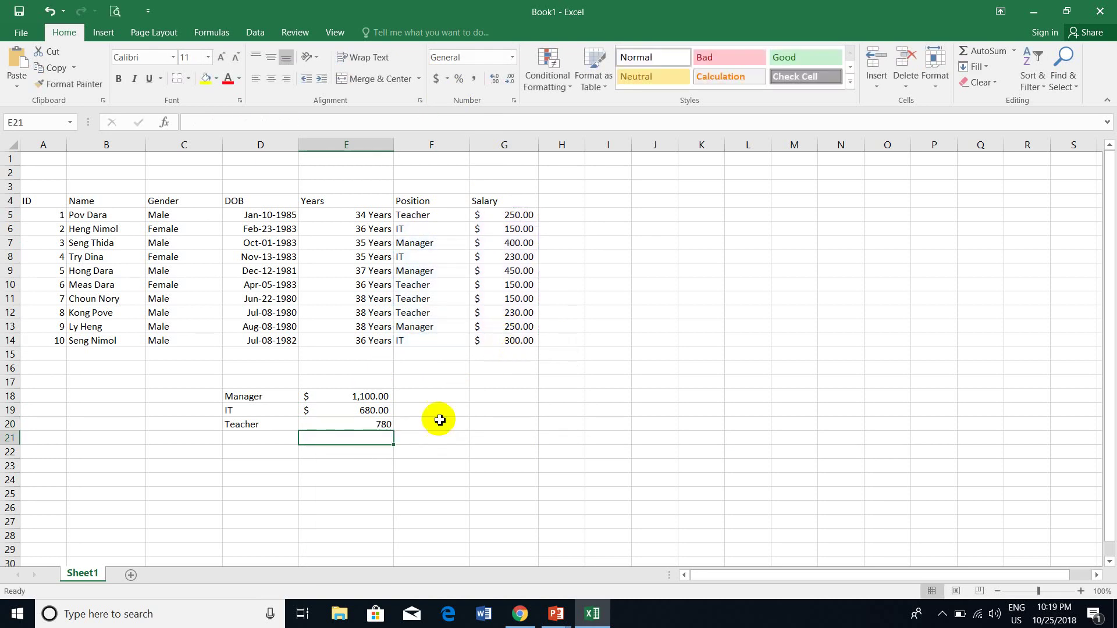
click(381, 424)
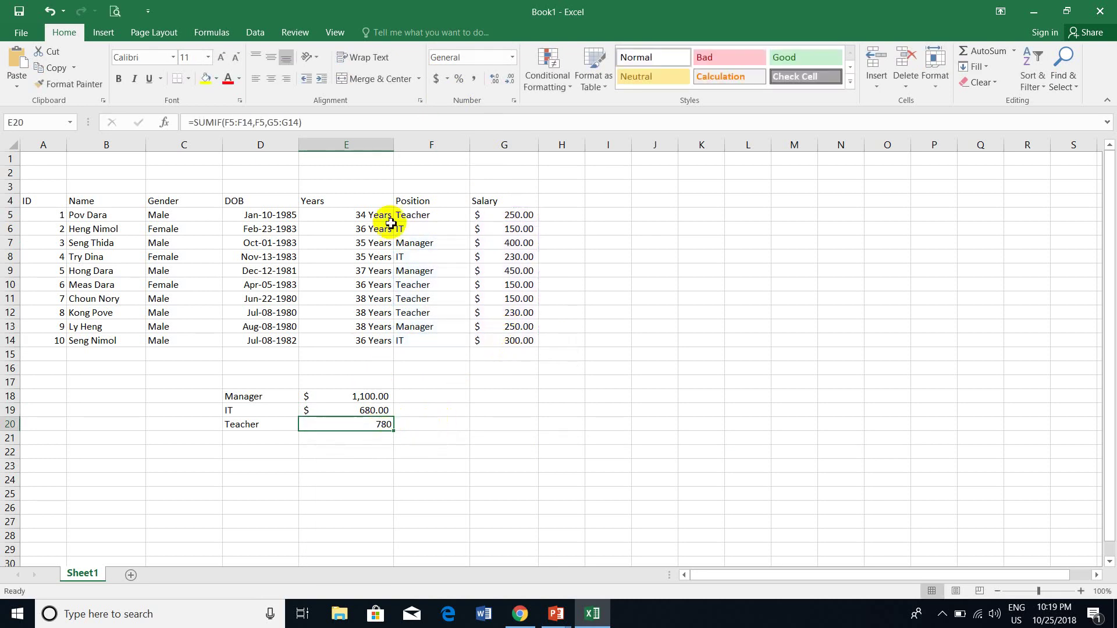
click(436, 78)
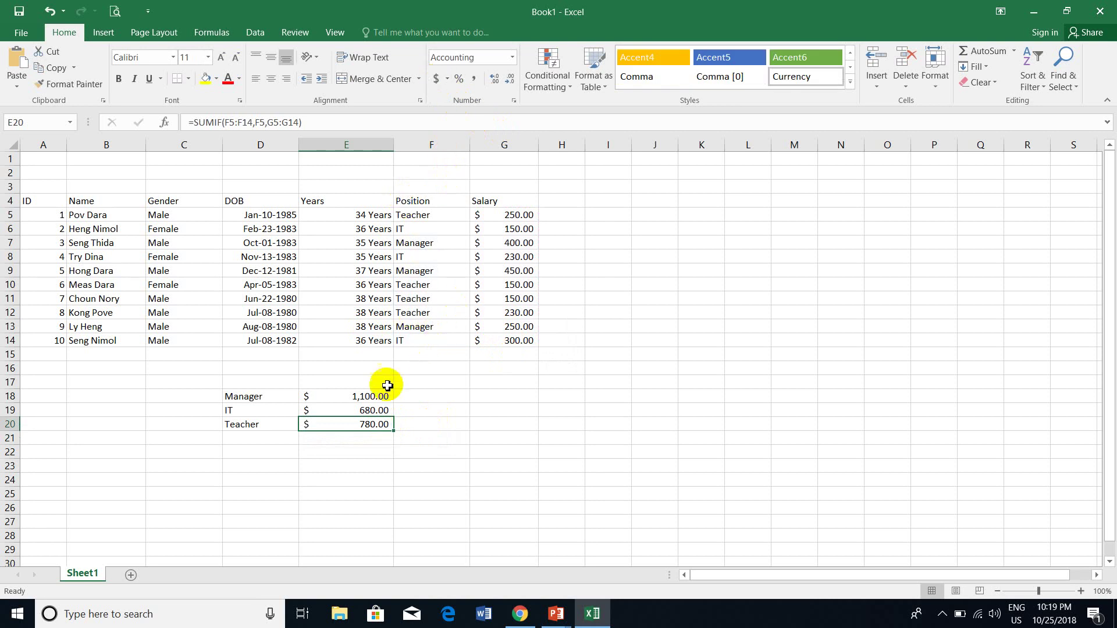
click(233, 396)
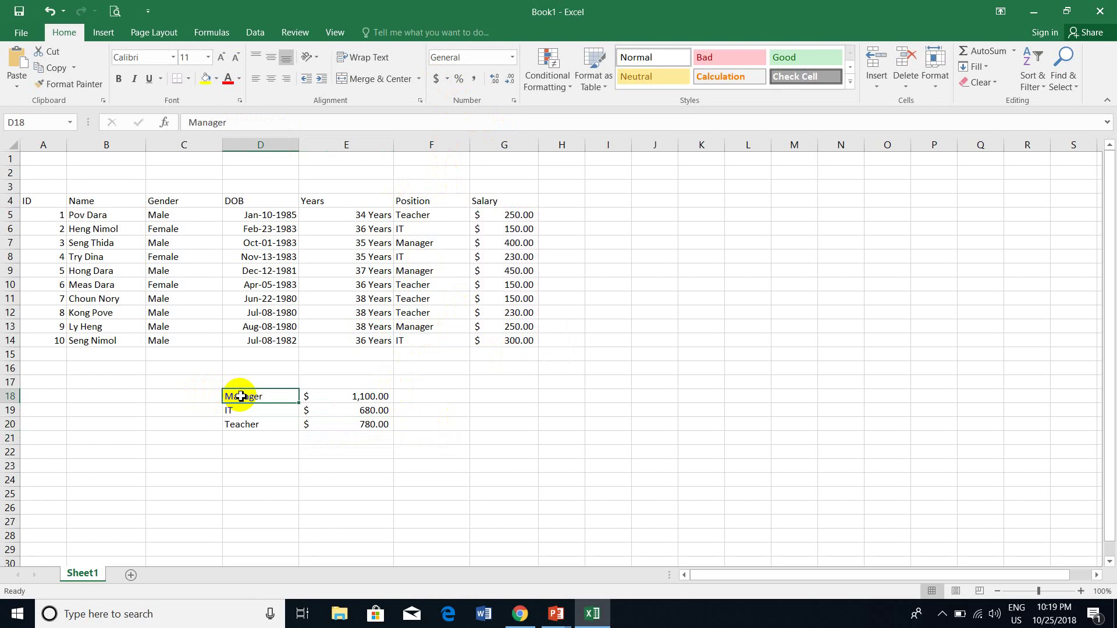
click(340, 396)
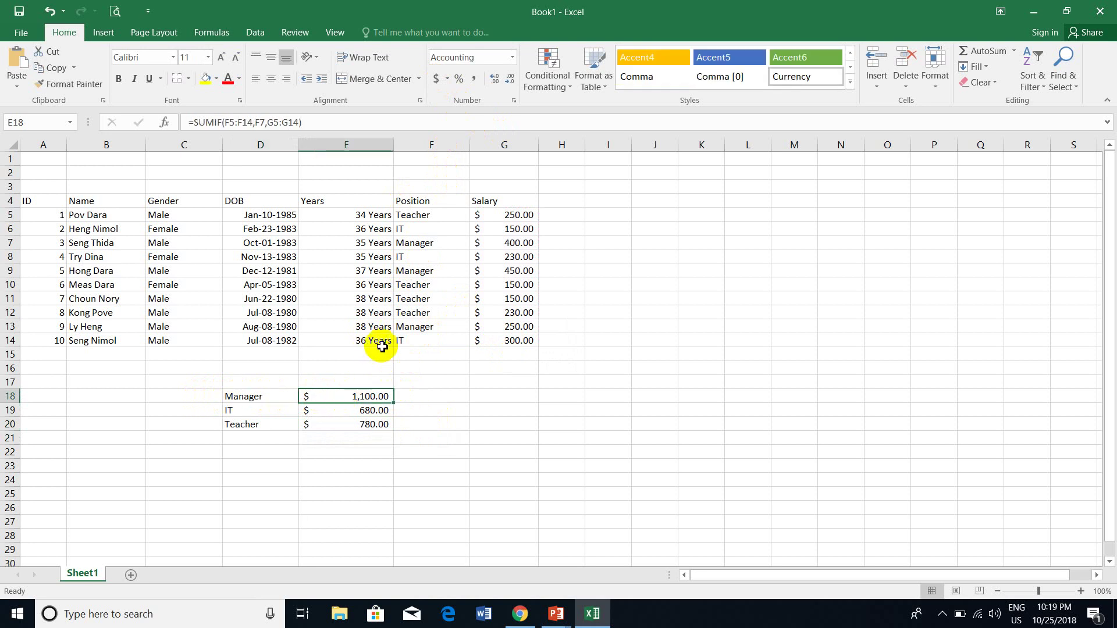
click(375, 269)
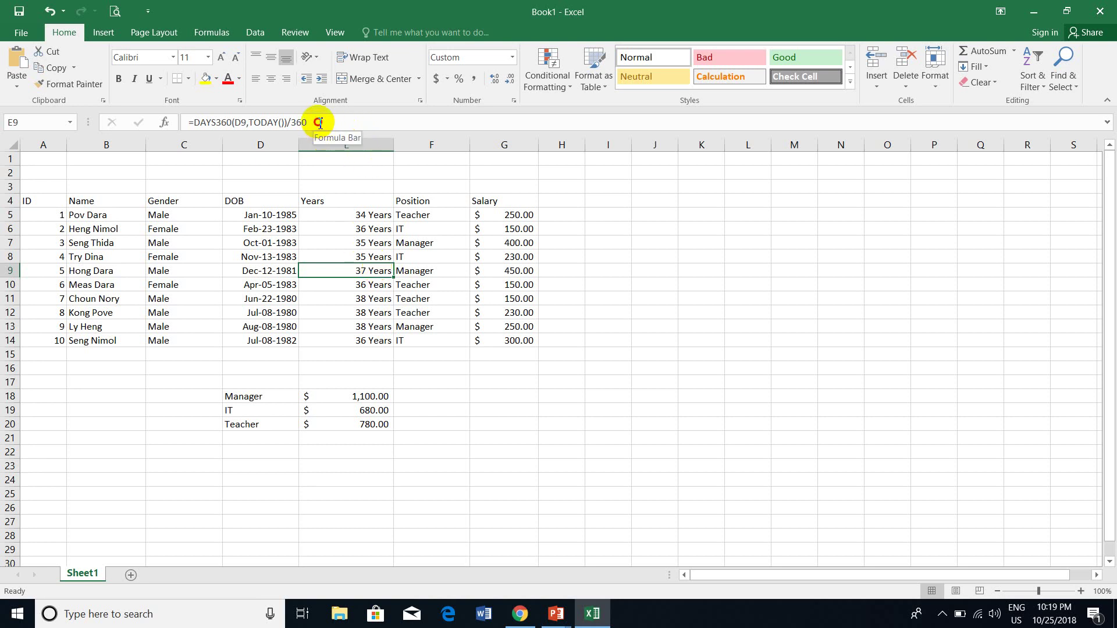
drag(319, 123, 288, 122)
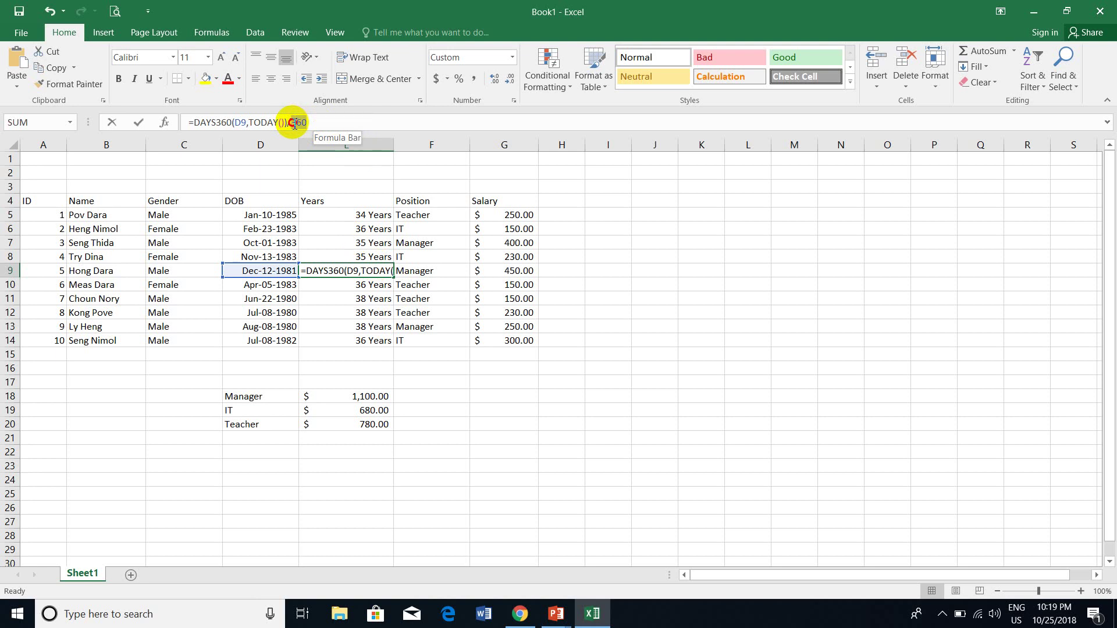
drag(294, 124, 294, 125)
click(329, 125)
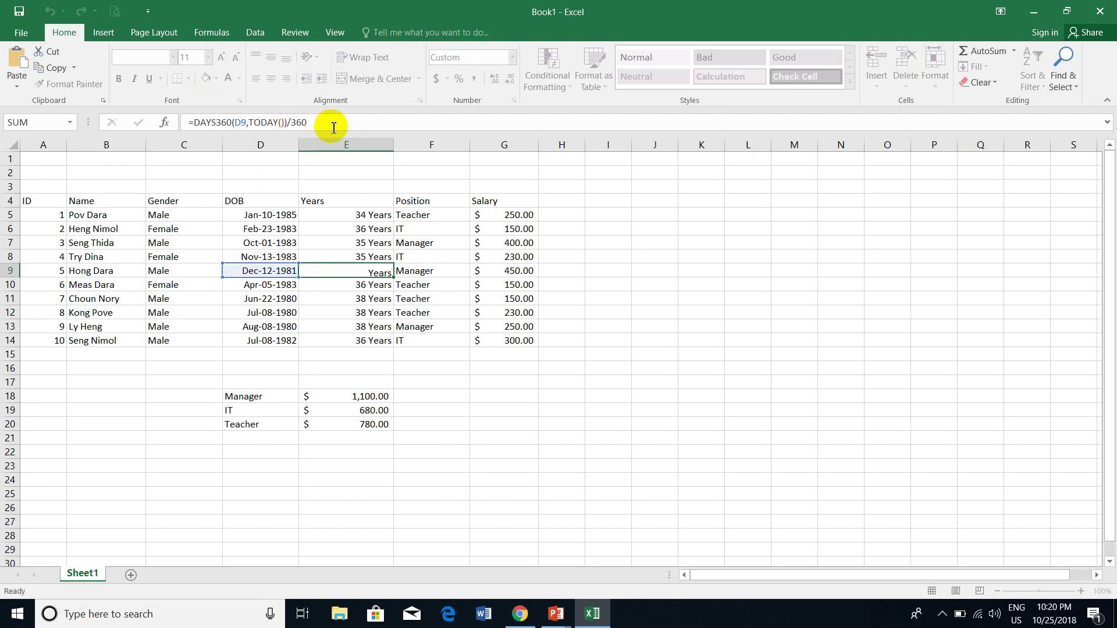
key(Return)
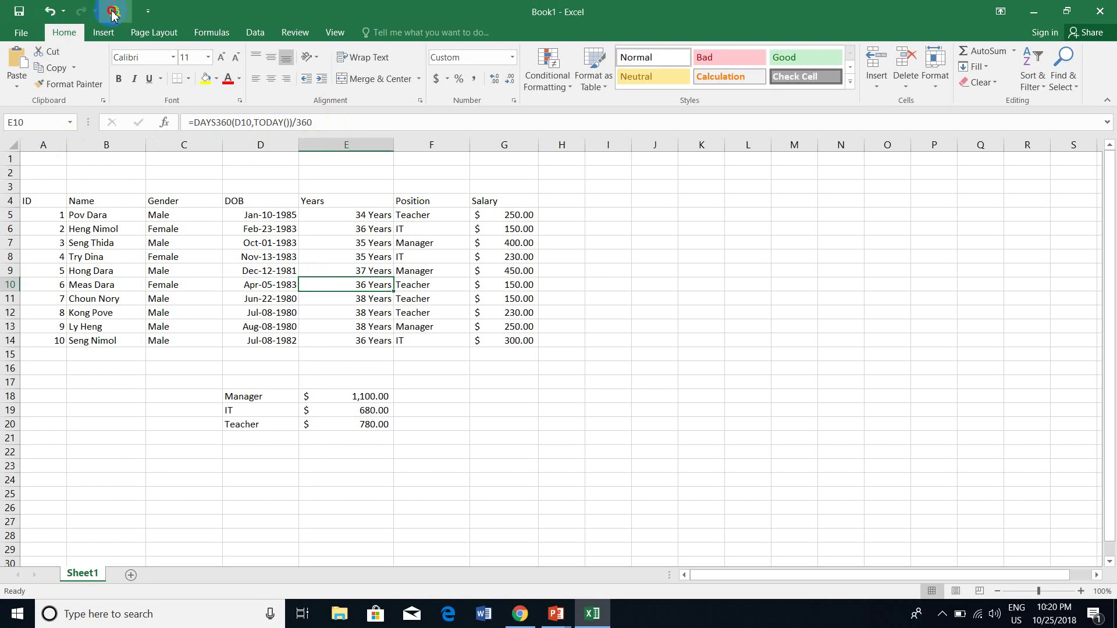
click(115, 11)
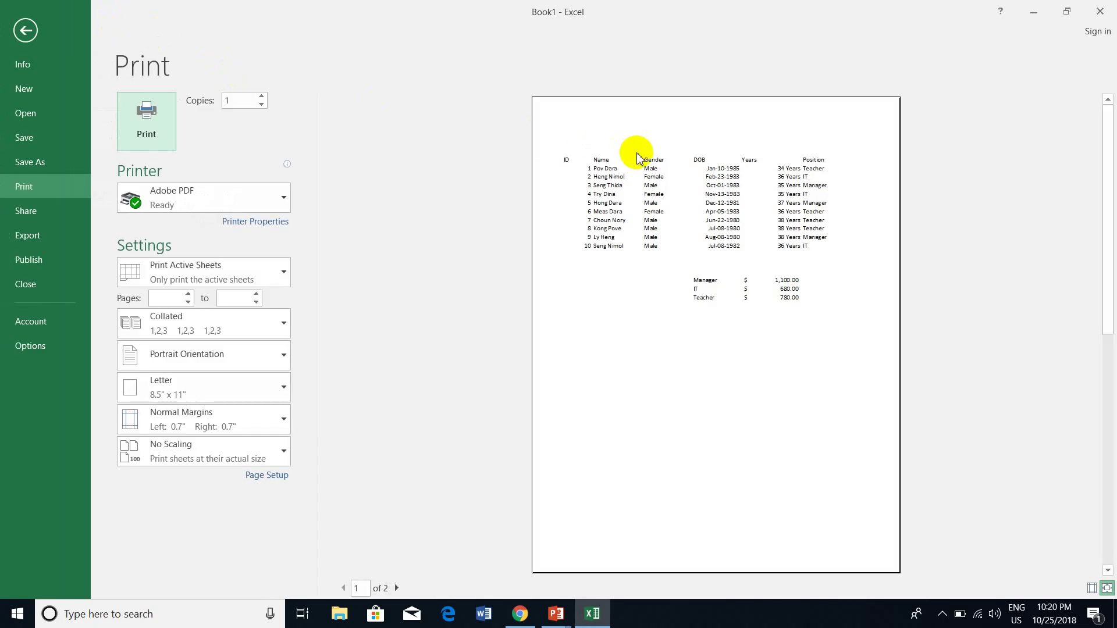
key(Escape)
mouse_move(35, 201)
mouse_down()
mouse_move(405, 271)
mouse_move(517, 349)
mouse_up()
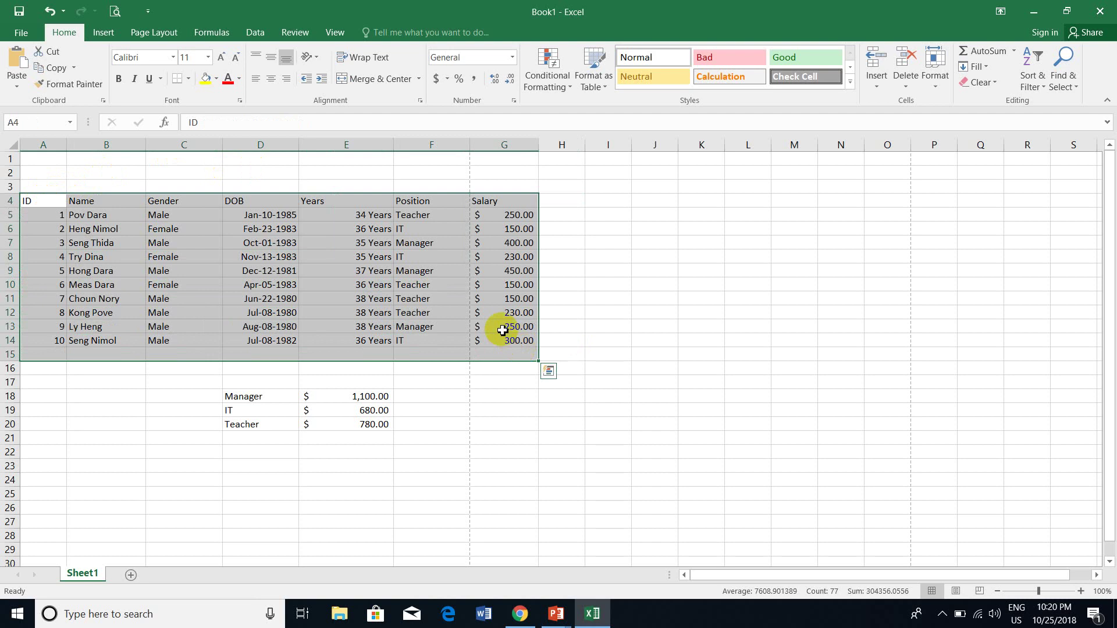
click(459, 258)
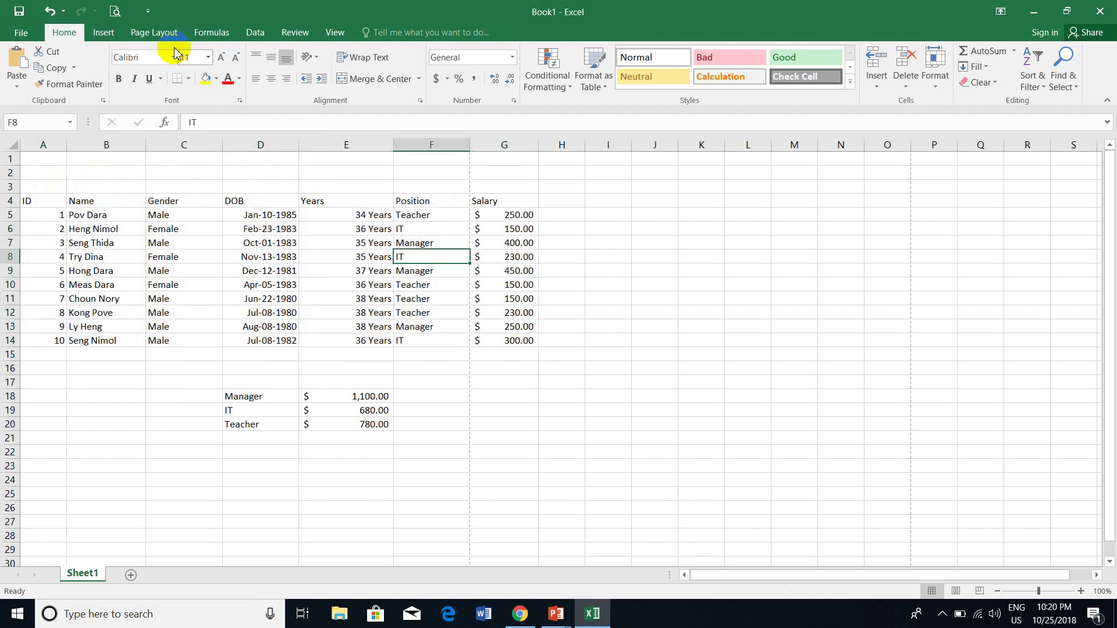
Step: Set the page orientation to Landscape in Page Setup
click(154, 32)
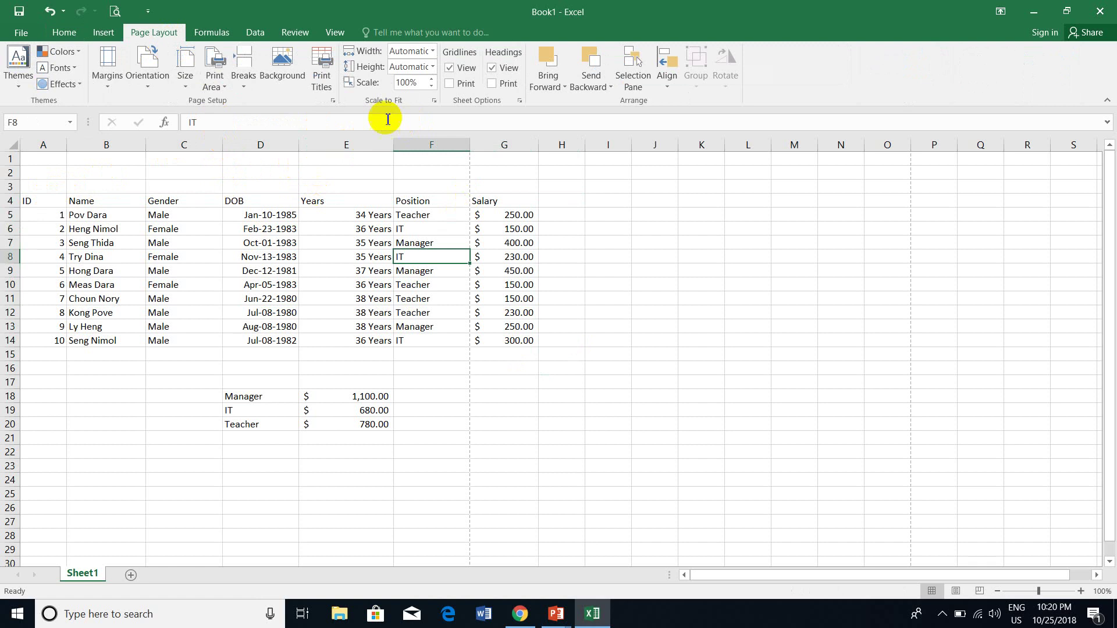
click(333, 100)
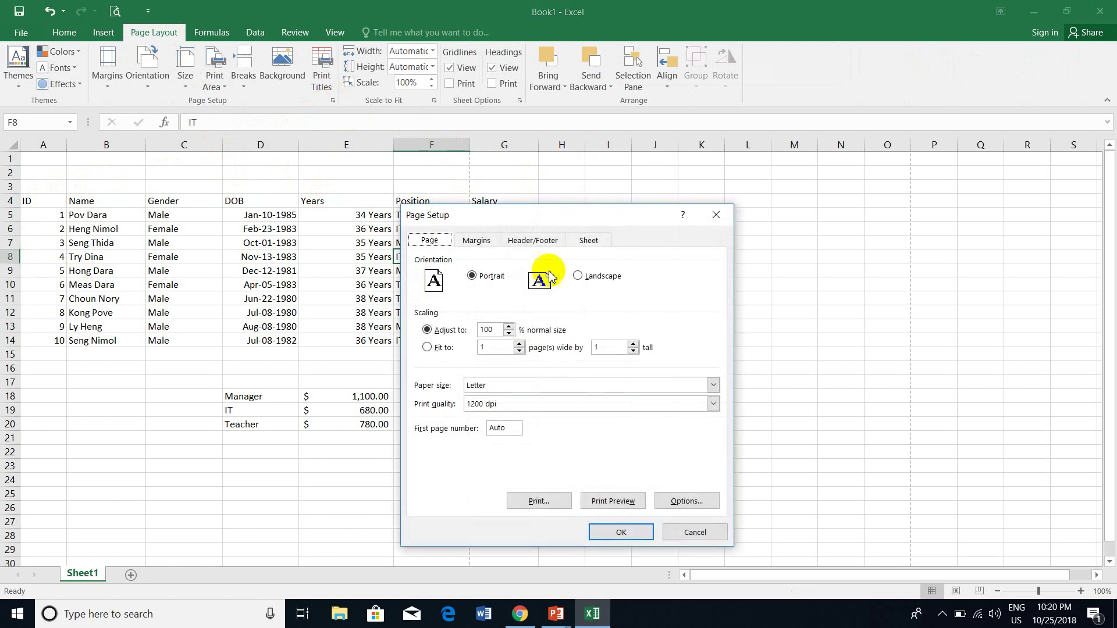
click(579, 276)
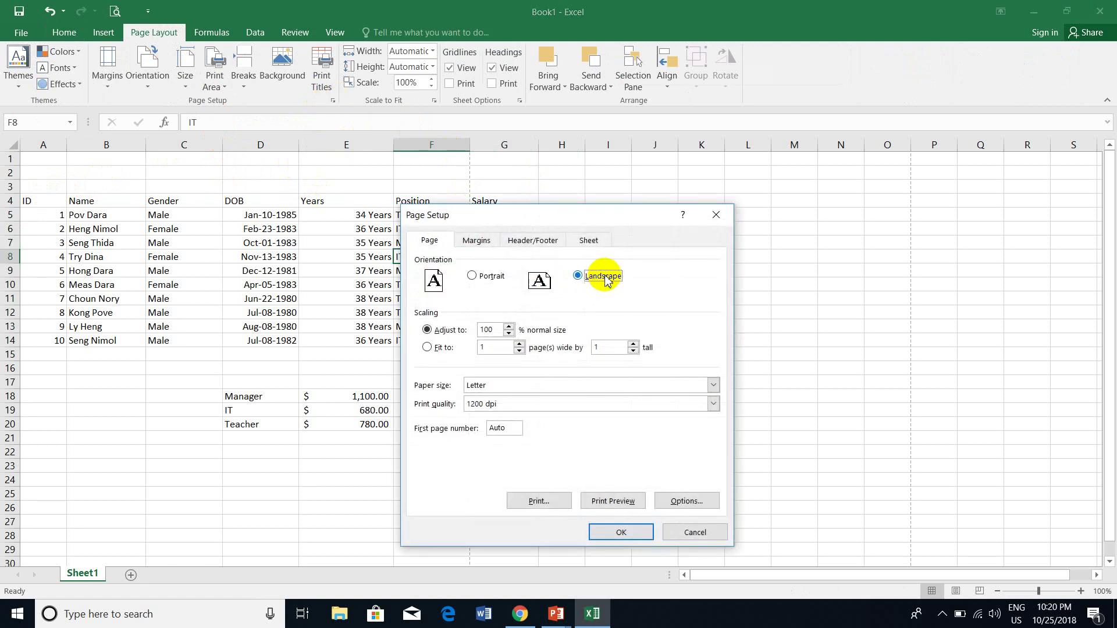
click(620, 532)
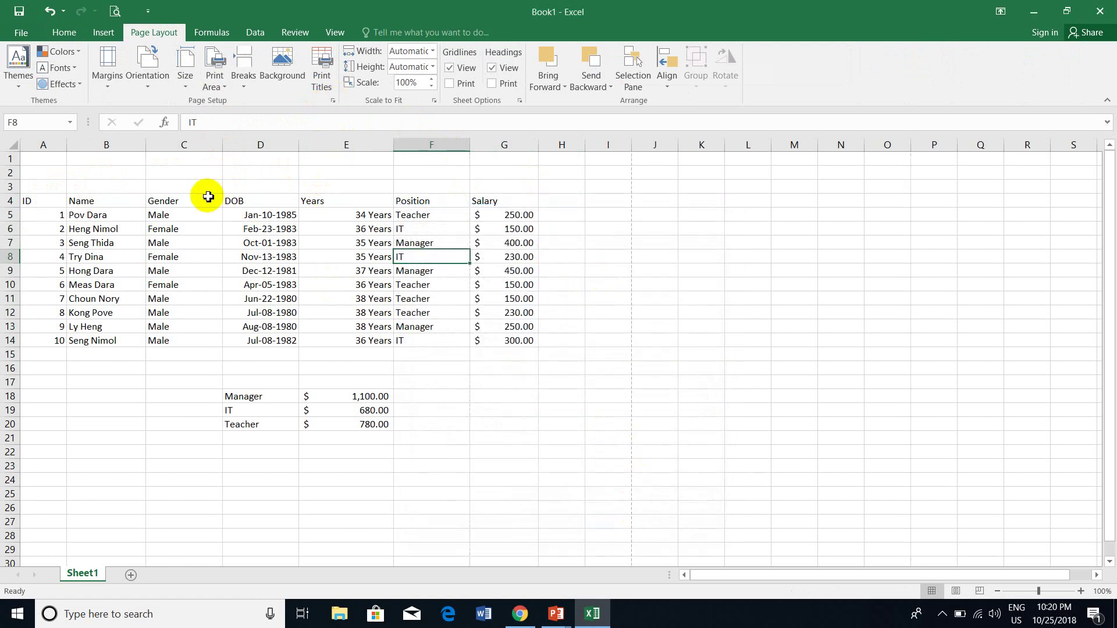
Step: Widen the Name, Gender, DOB, Years and Position columns (B through F)
drag(146, 145, 163, 148)
drag(239, 149, 259, 151)
drag(332, 143, 347, 143)
drag(442, 145, 456, 145)
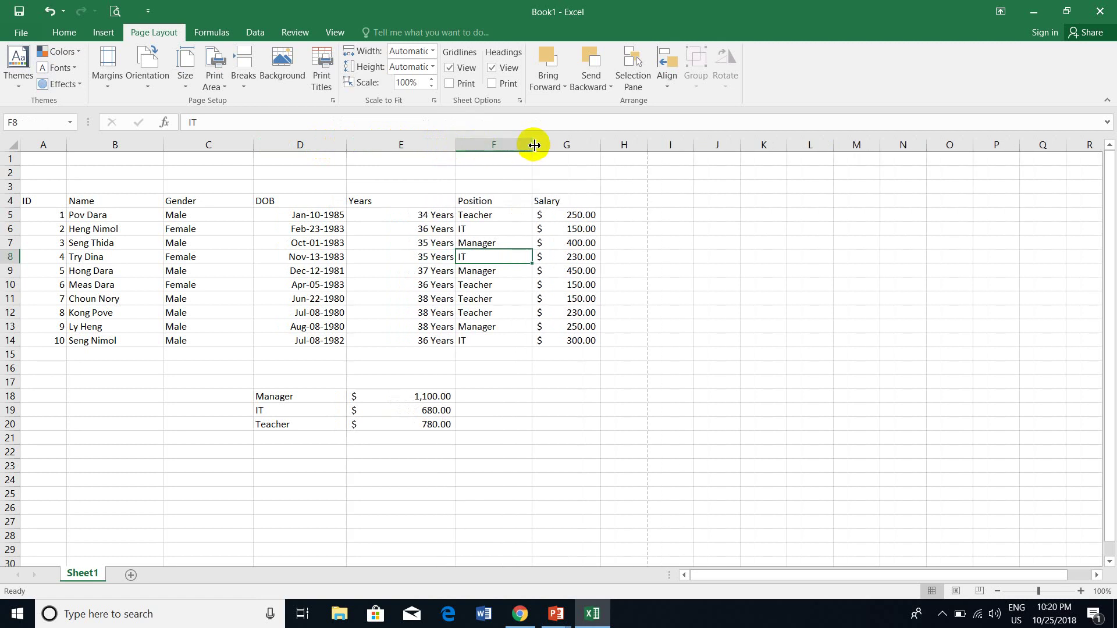
drag(534, 145, 552, 145)
click(588, 145)
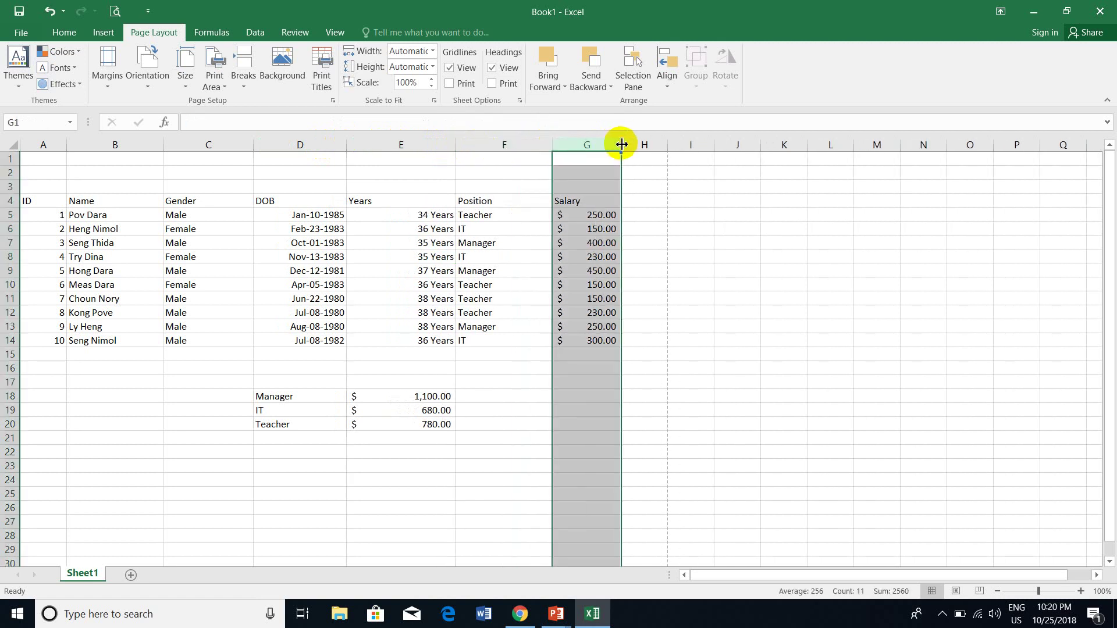
Step: Widen the Salary column and merge A1:G3 into one centred cell
drag(621, 145, 637, 144)
click(574, 201)
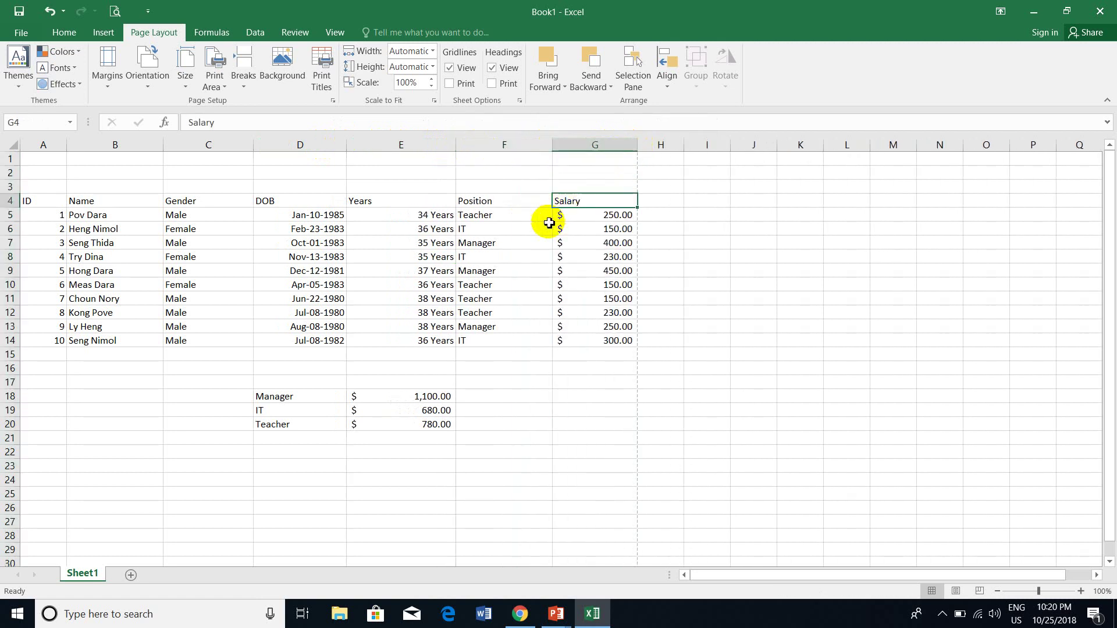
mouse_move(43, 158)
mouse_down()
mouse_move(629, 191)
mouse_move(591, 187)
mouse_up()
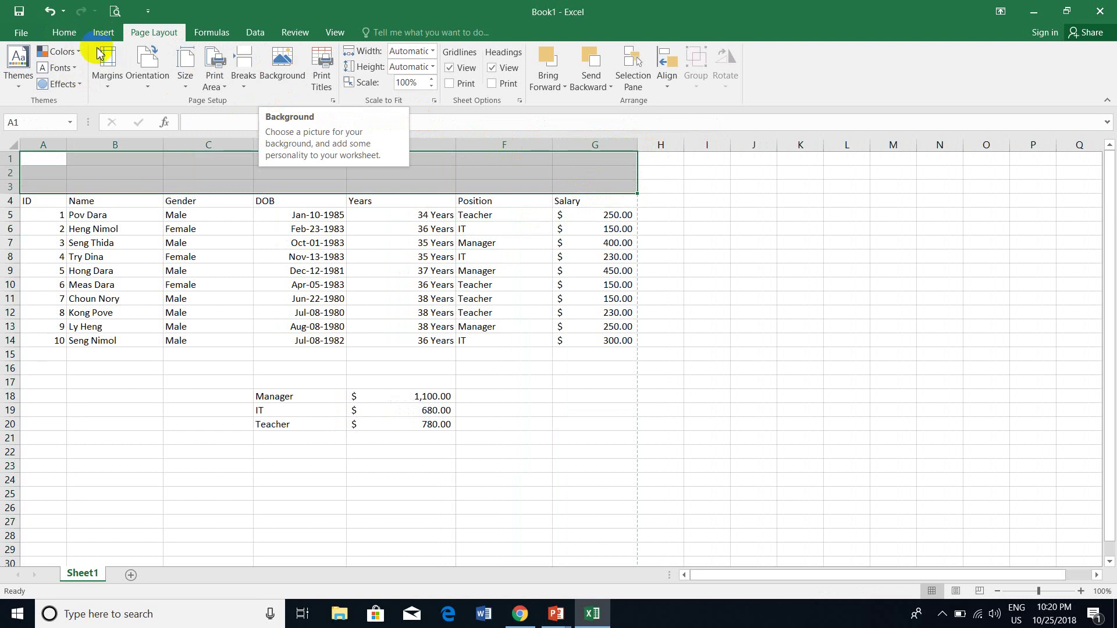
click(63, 35)
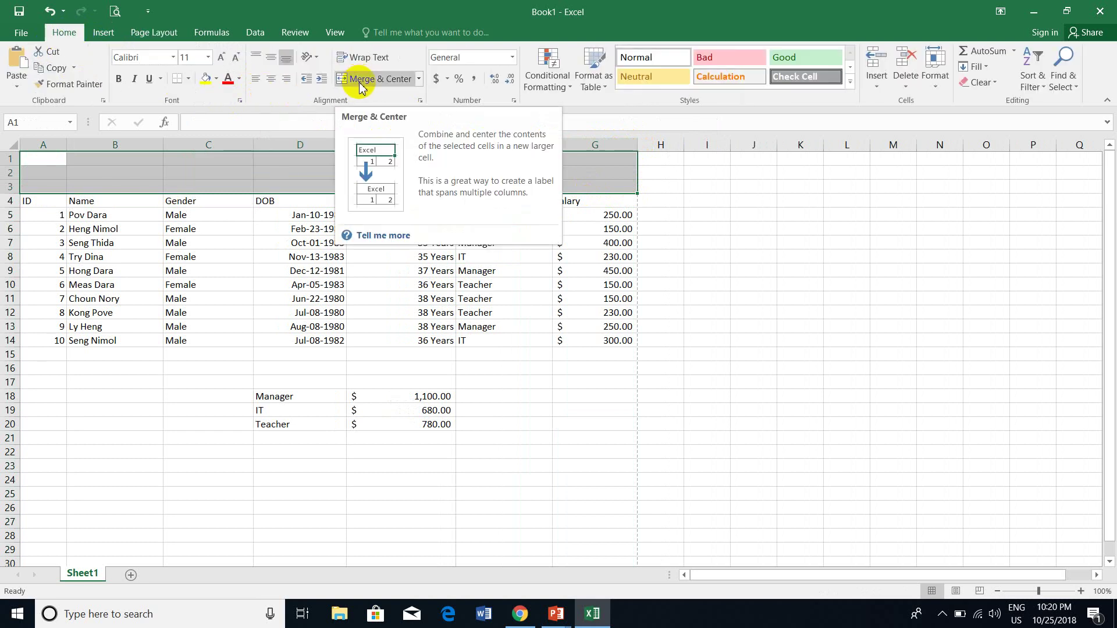
click(362, 81)
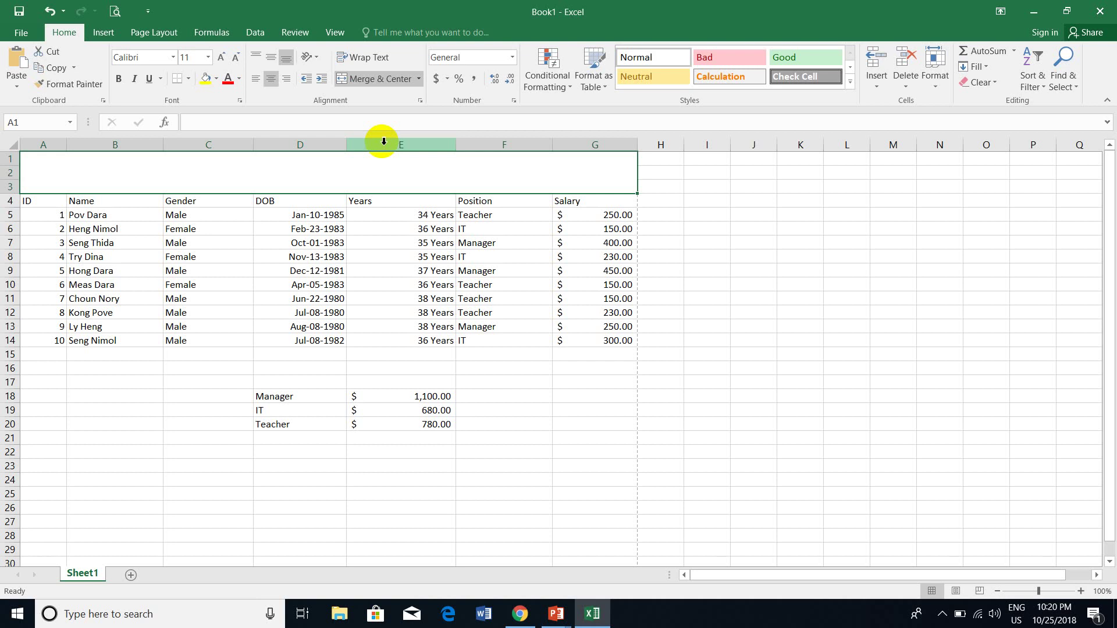
Step: Type the title 'List Staffs' and make it middle-aligned, red and size 22
text(List Staffs)
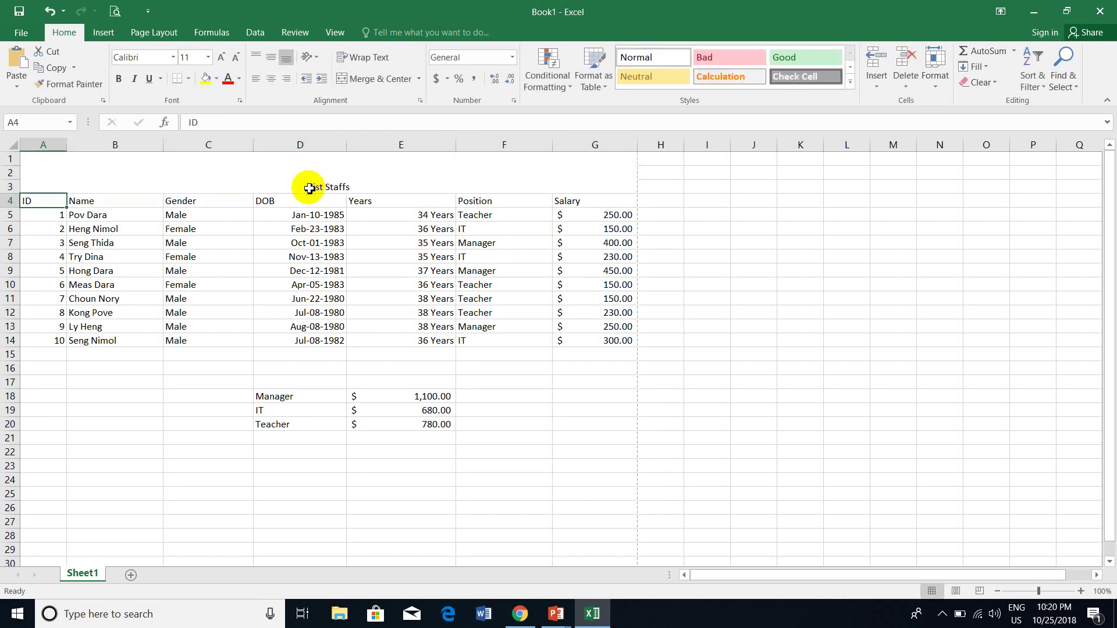
click(316, 181)
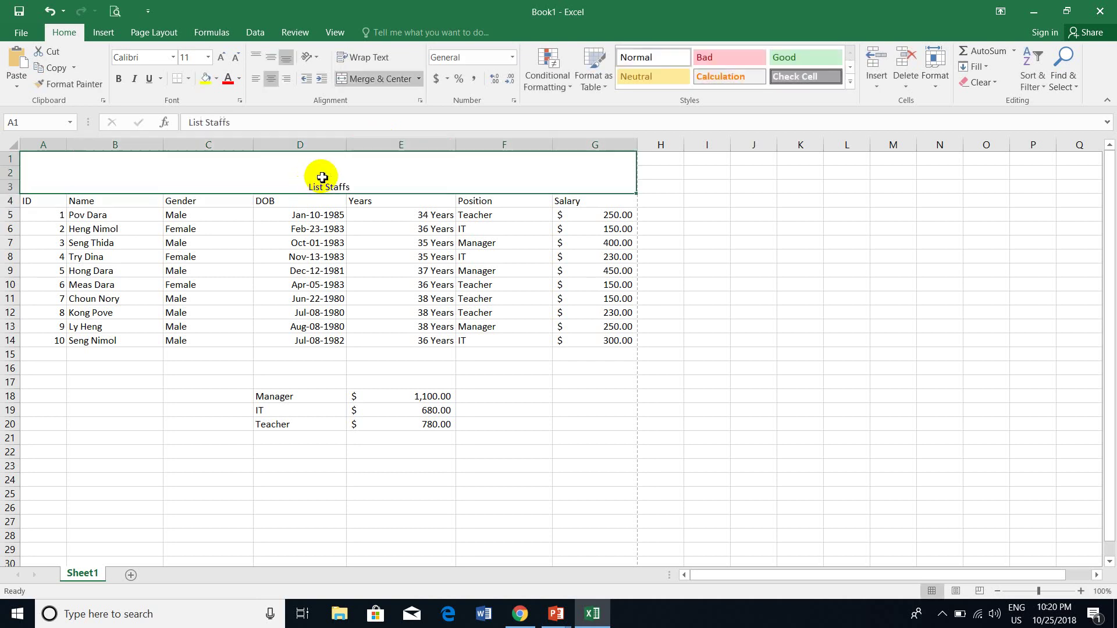
click(271, 57)
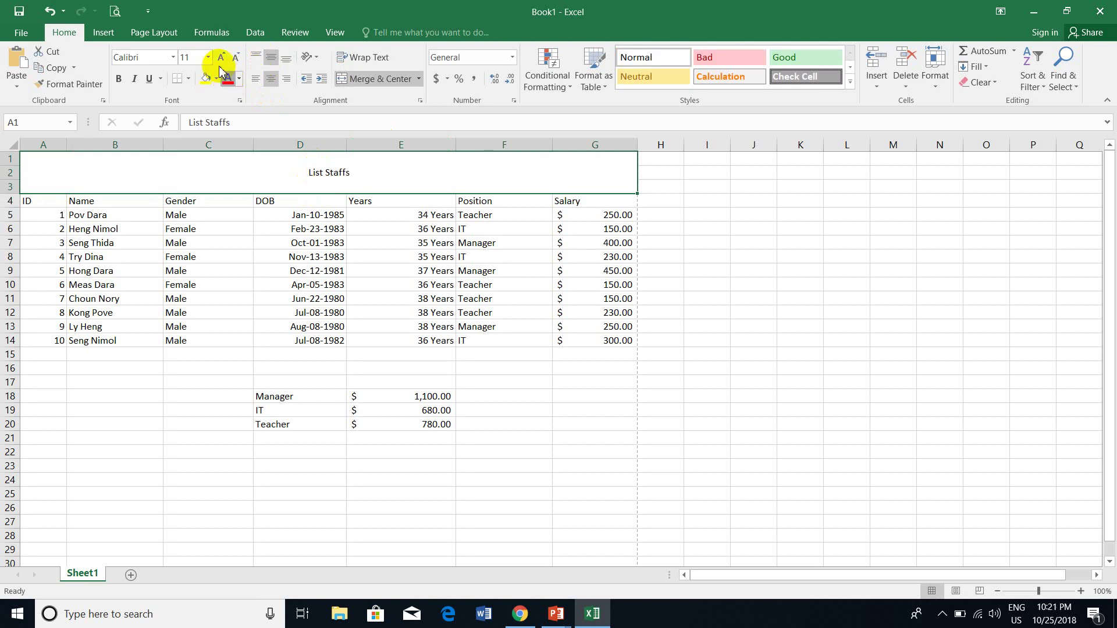
click(227, 77)
click(207, 57)
click(186, 171)
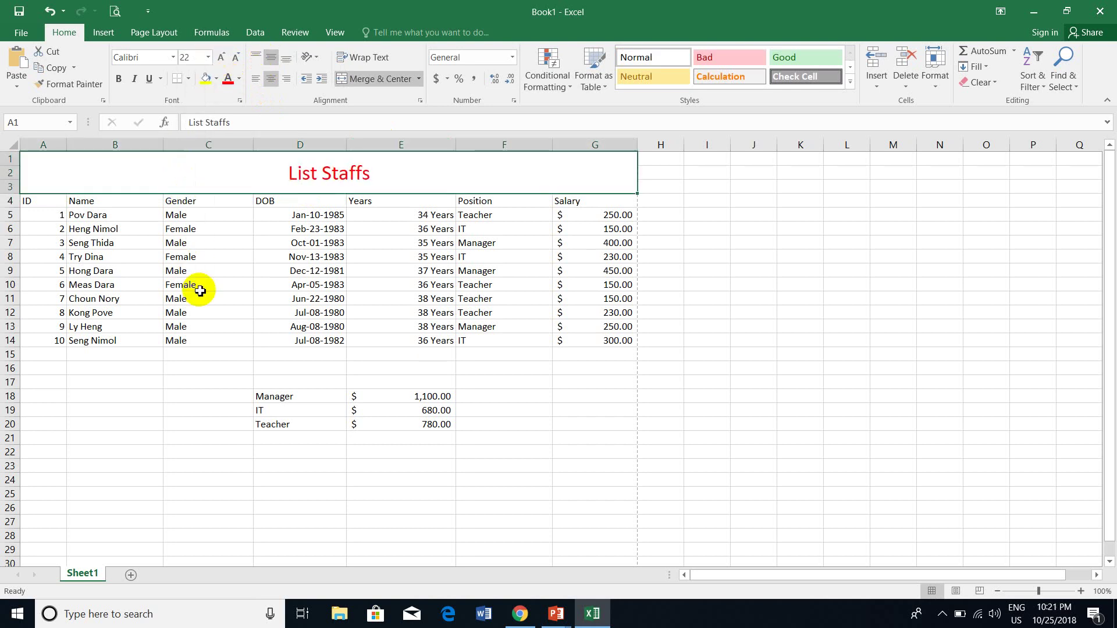
click(226, 303)
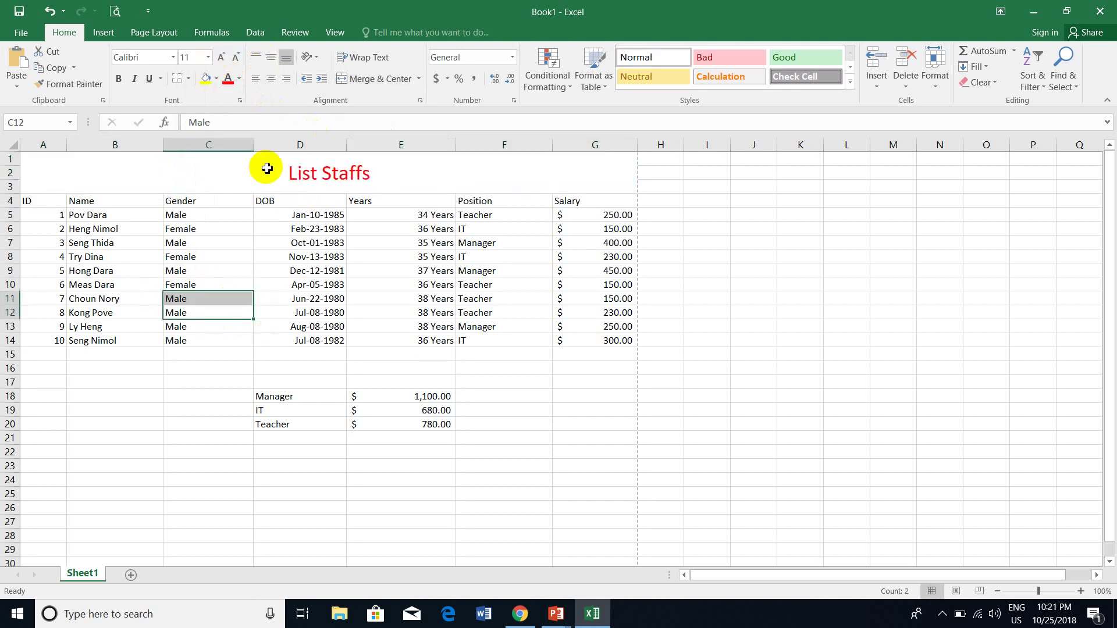
Step: Select the salary summary D18:E20 and apply accounting format through Format Cells
click(324, 175)
drag(288, 395, 449, 420)
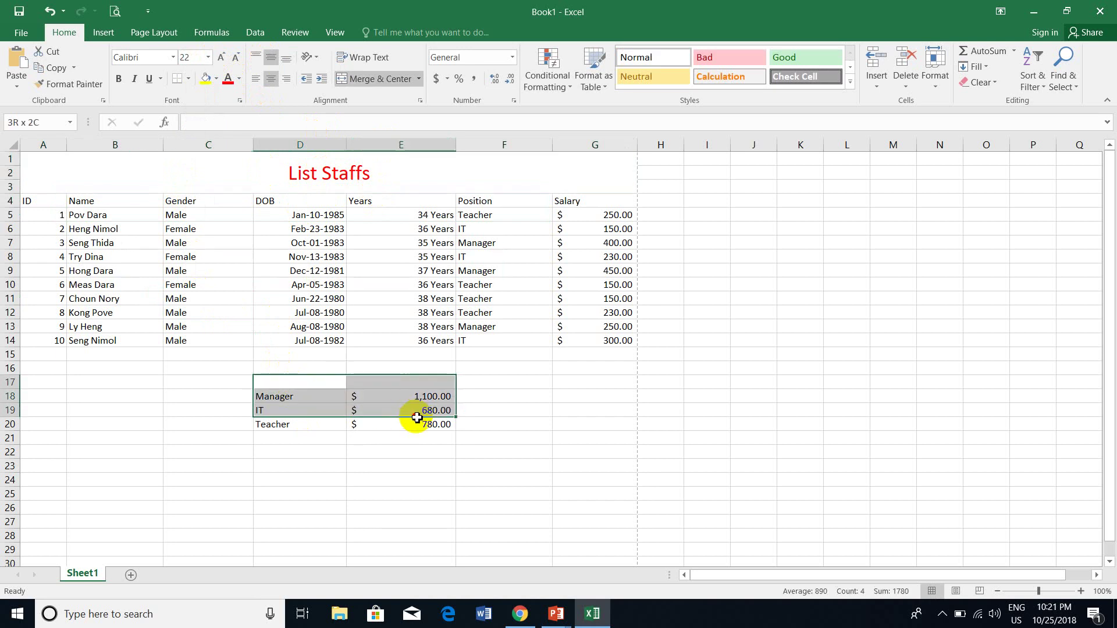
click(372, 448)
drag(292, 395, 434, 436)
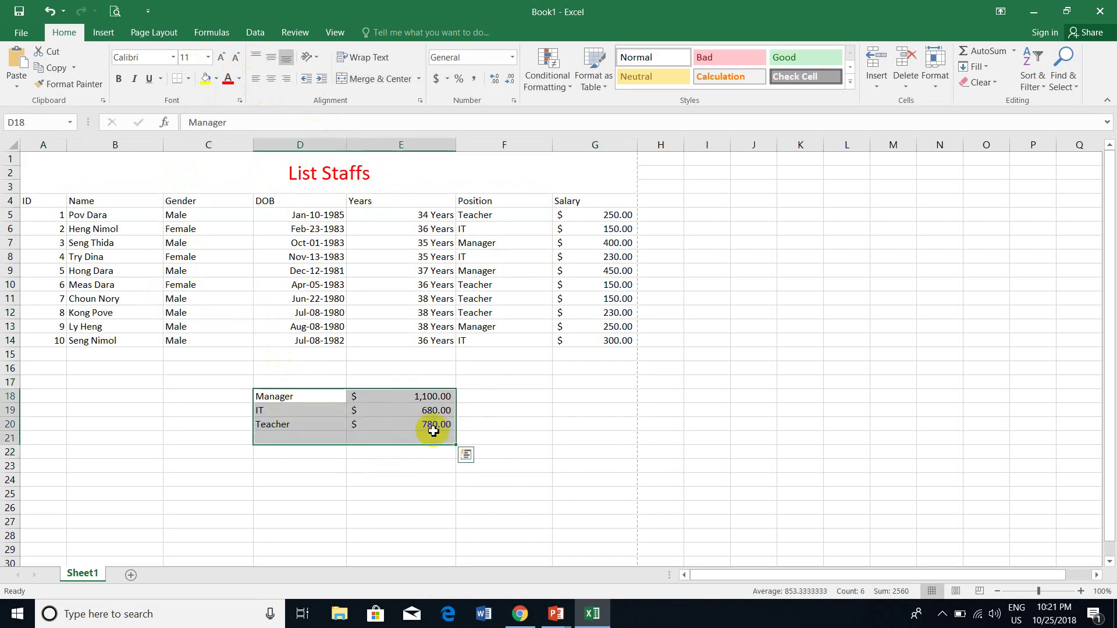
drag(286, 398, 433, 434)
click(430, 438)
drag(288, 397, 440, 425)
key(ctrl+1)
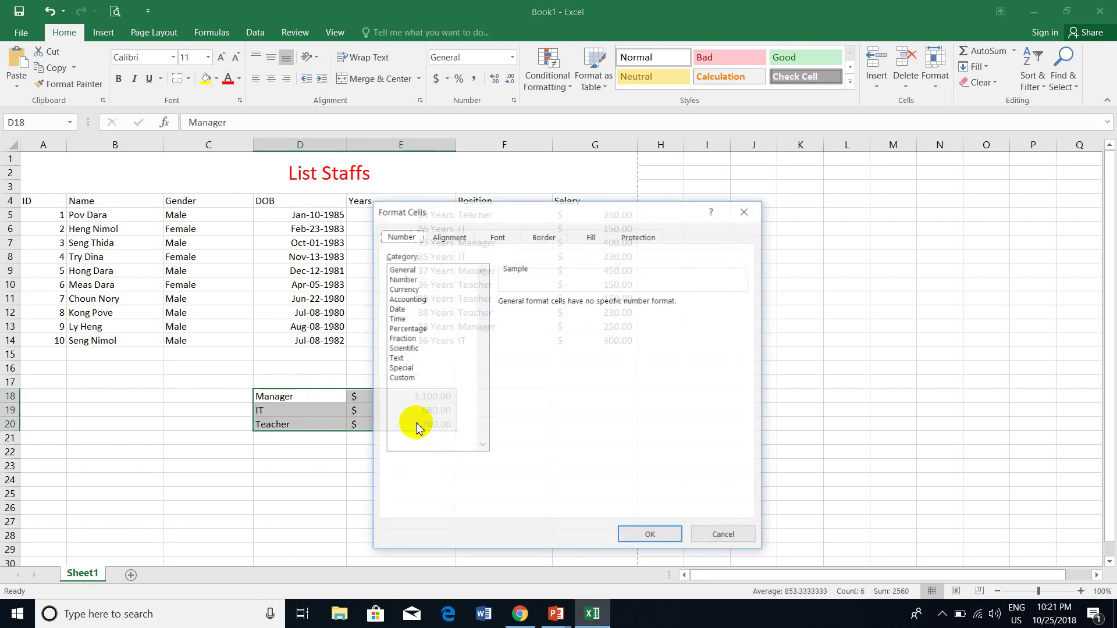
click(407, 300)
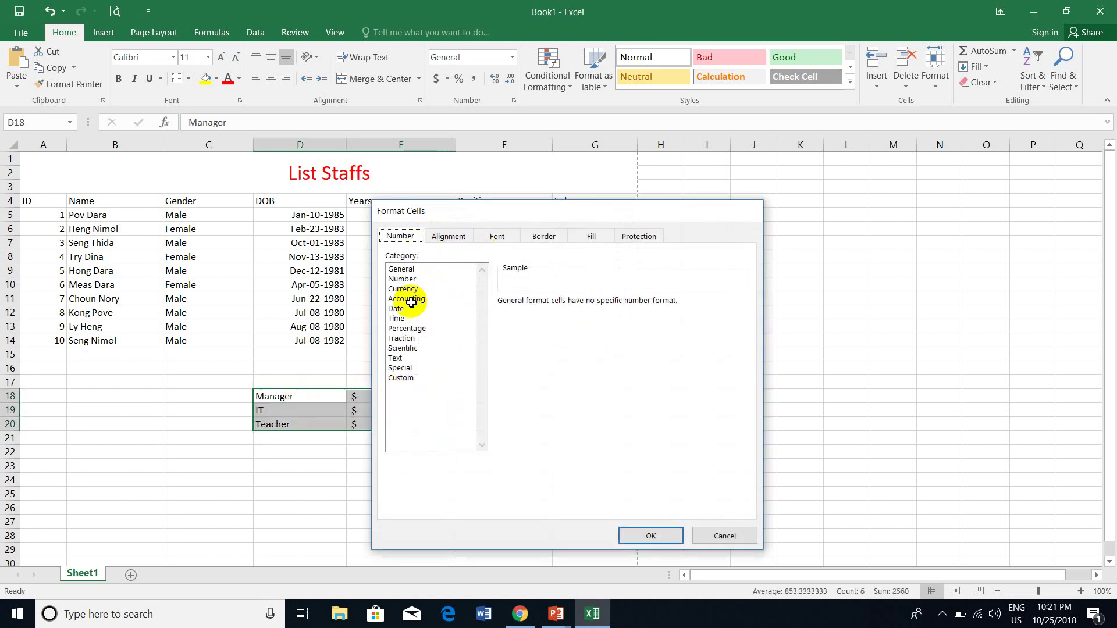
key(Return)
Step: Give D18:E20 Outline and Inside borders
right_click(354, 406)
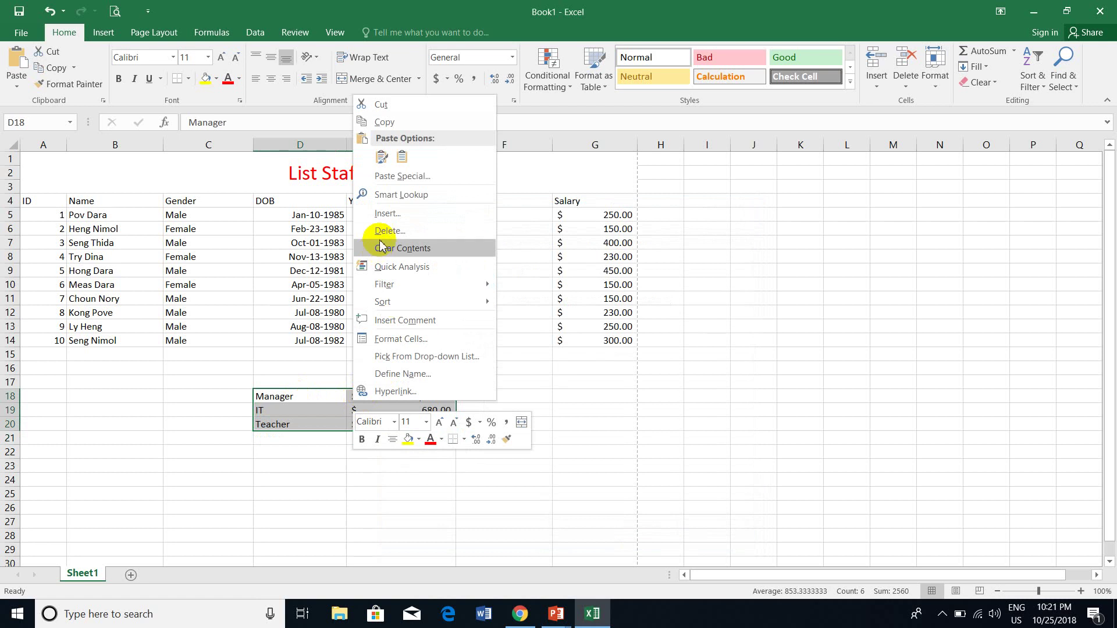
click(396, 343)
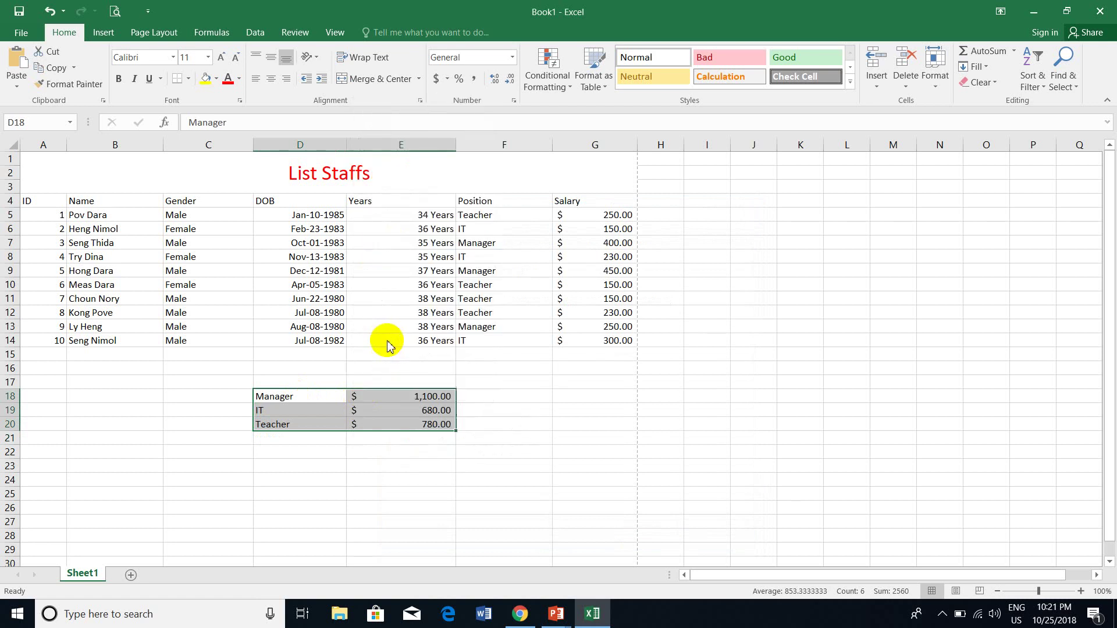
click(373, 192)
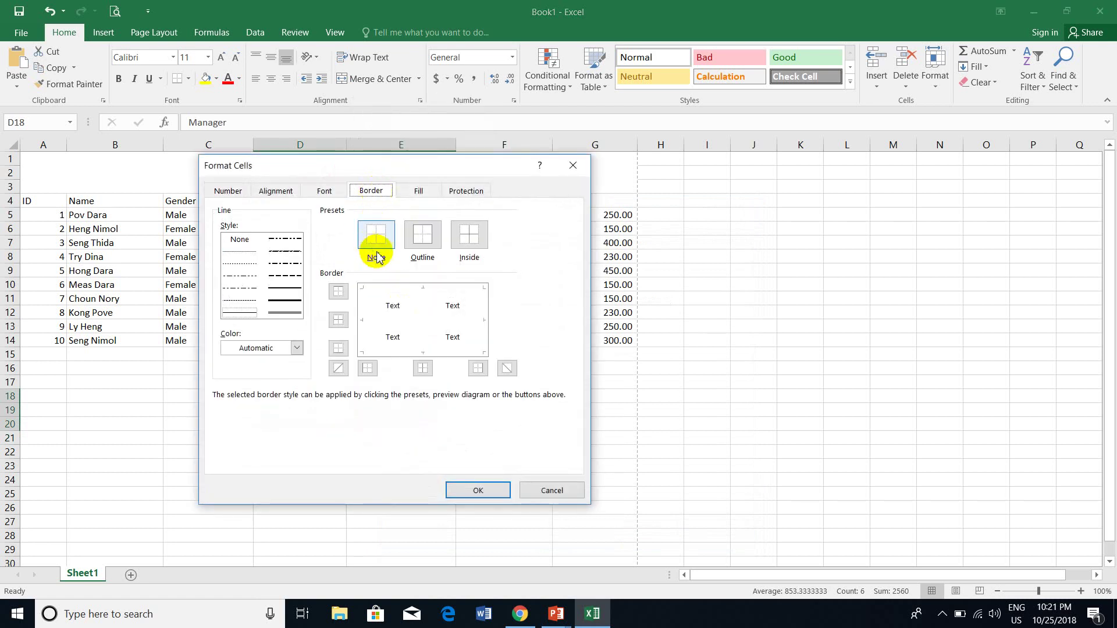
click(422, 234)
click(469, 234)
click(478, 490)
Step: Fill the Manager, IT and Teacher labels in D18:D20 yellow
click(302, 469)
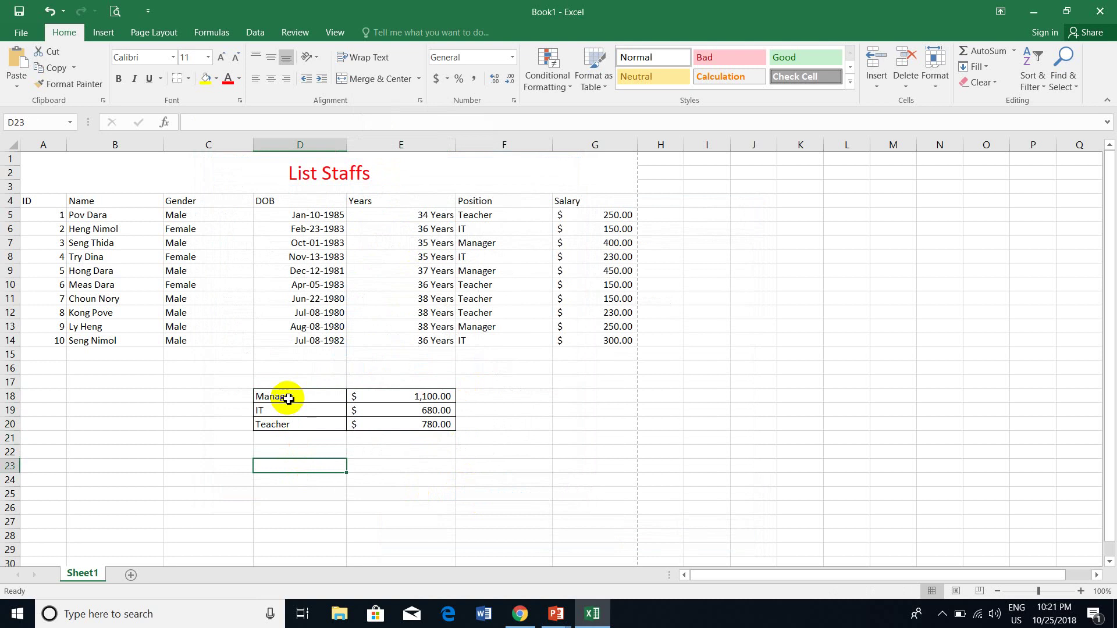
click(293, 397)
drag(293, 397, 291, 424)
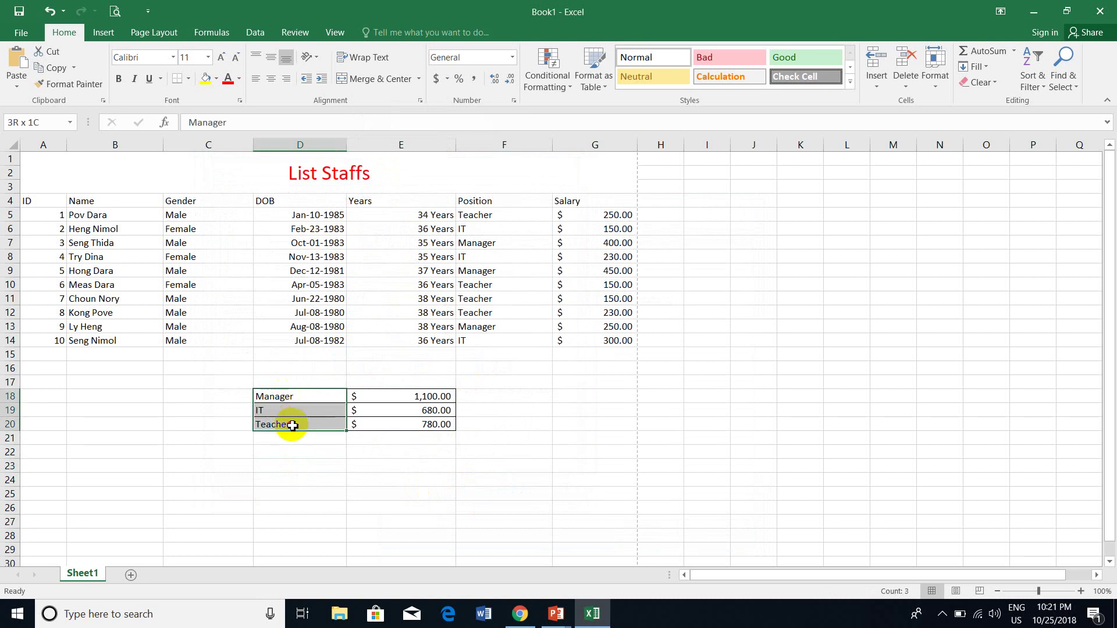
click(207, 79)
click(279, 436)
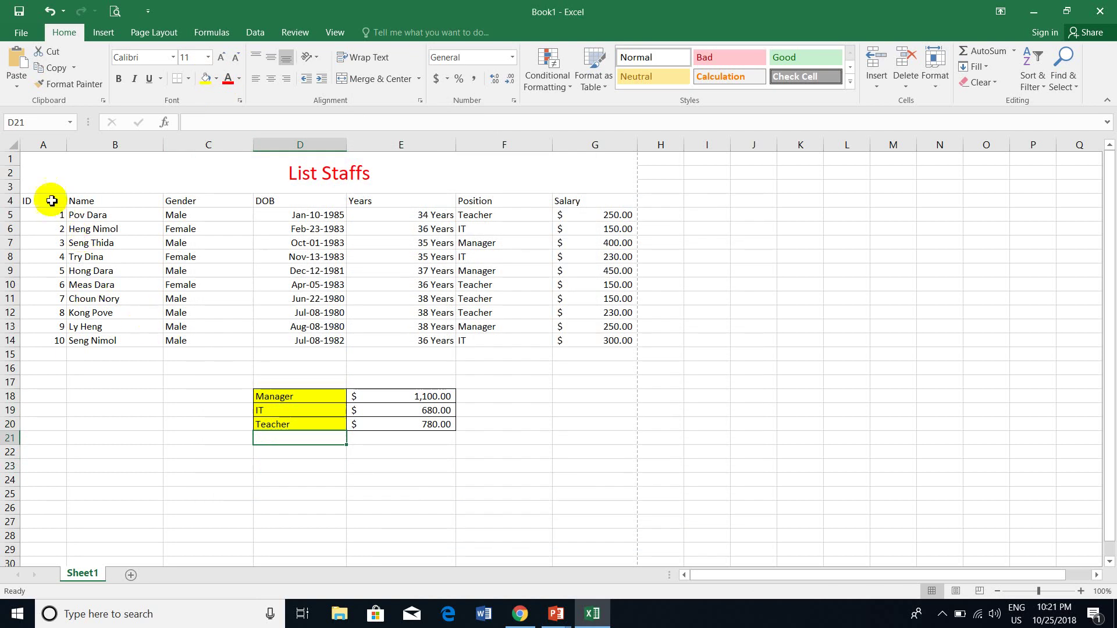
Step: Add Outline and Inside borders to the staff table A4:G14 and preview the print
mouse_move(43, 200)
mouse_down()
mouse_move(588, 330)
mouse_move(591, 342)
mouse_up()
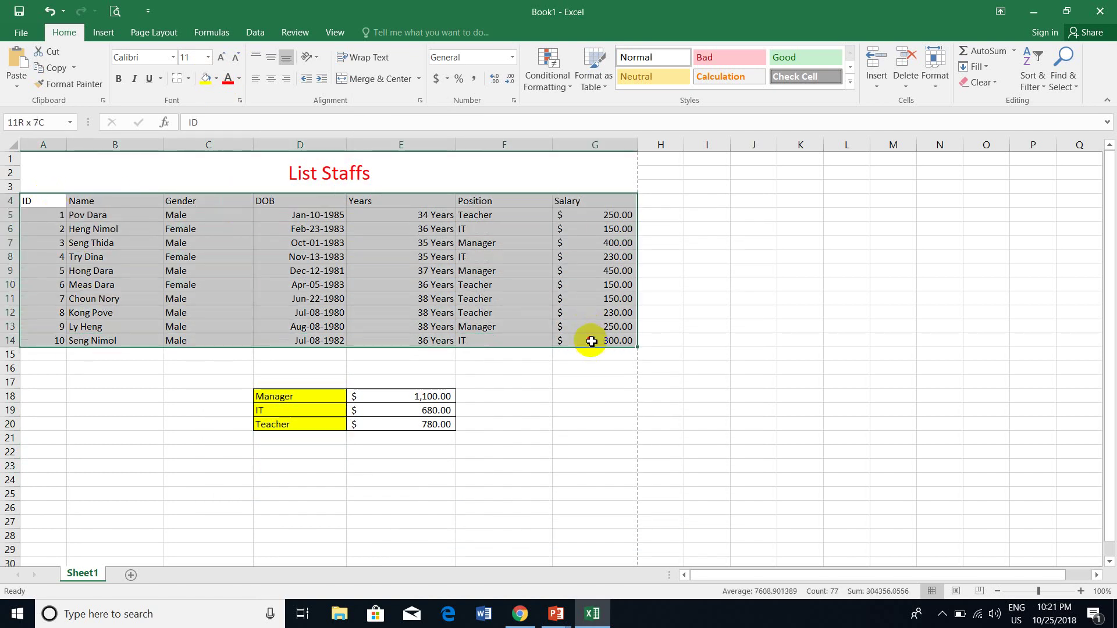
right_click(441, 271)
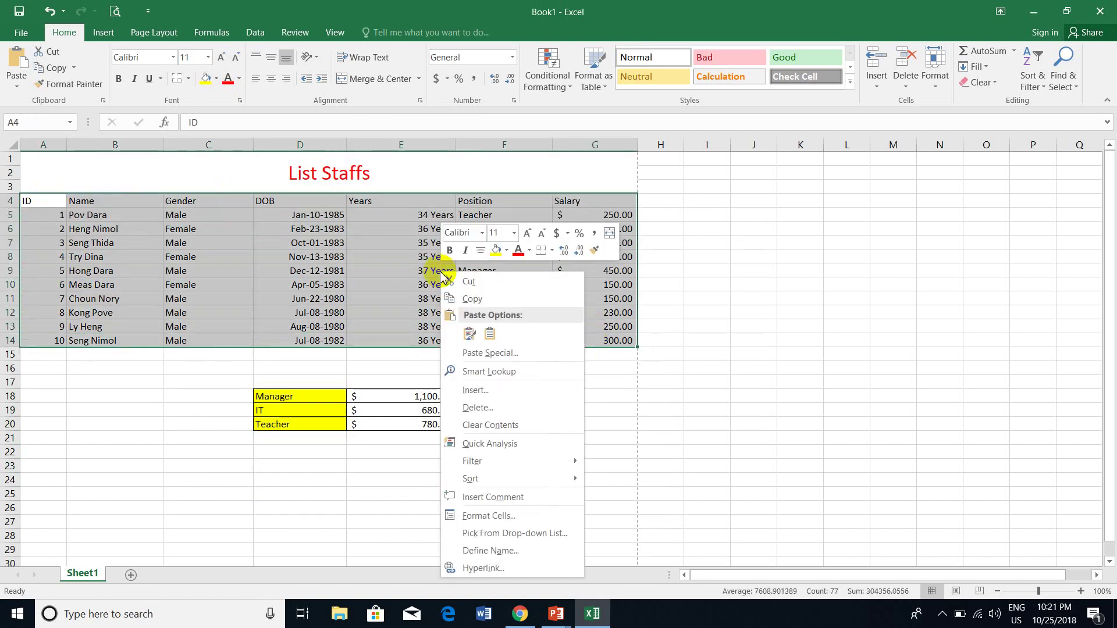
click(491, 516)
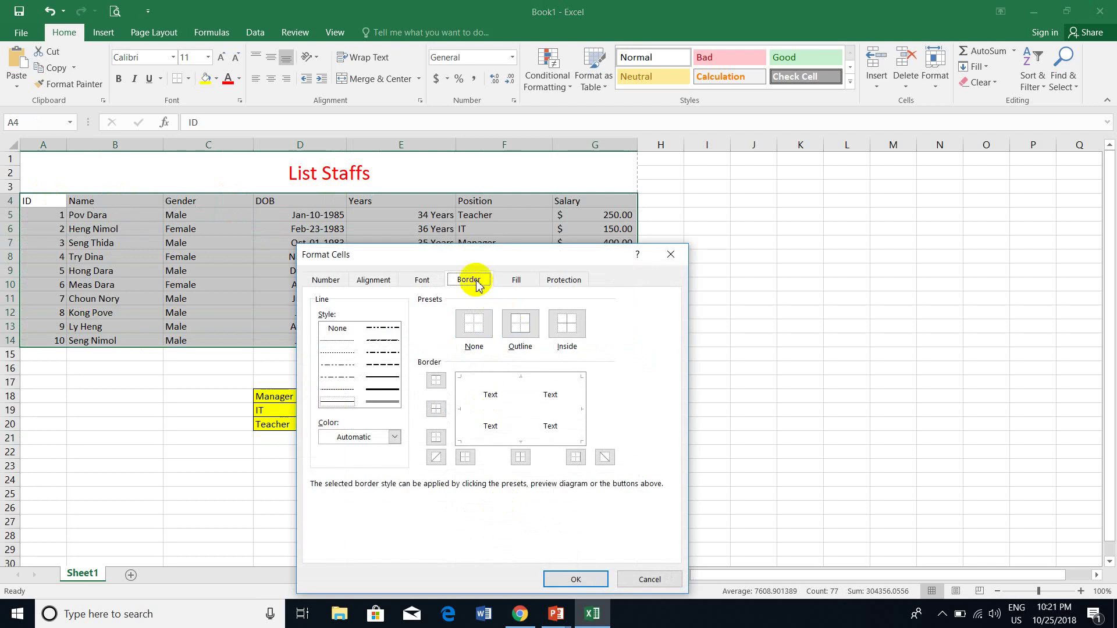
click(522, 319)
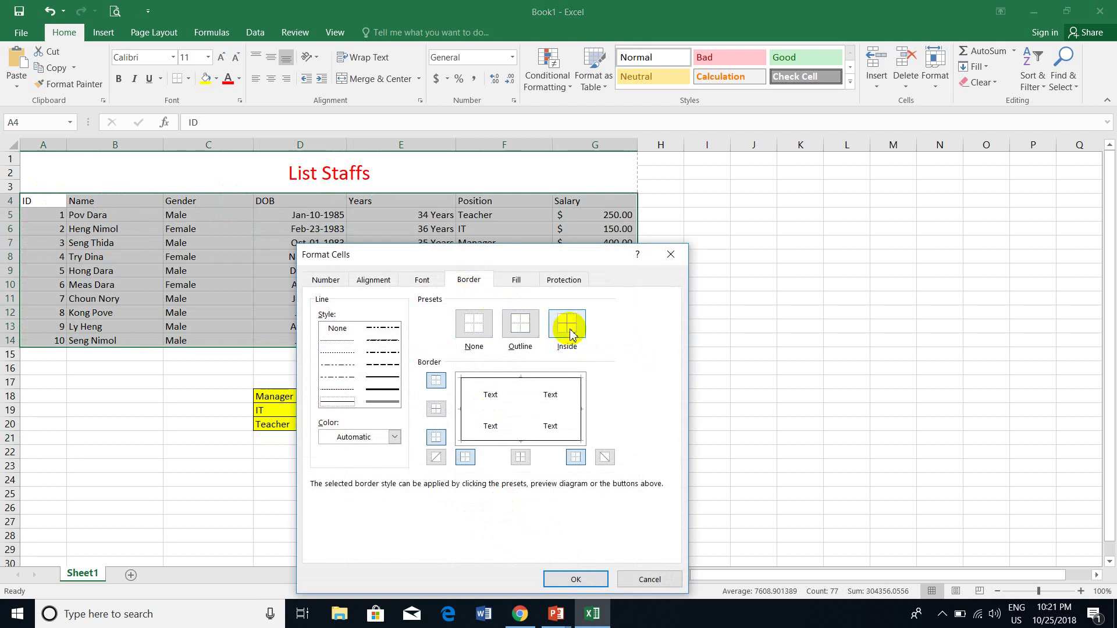
click(570, 326)
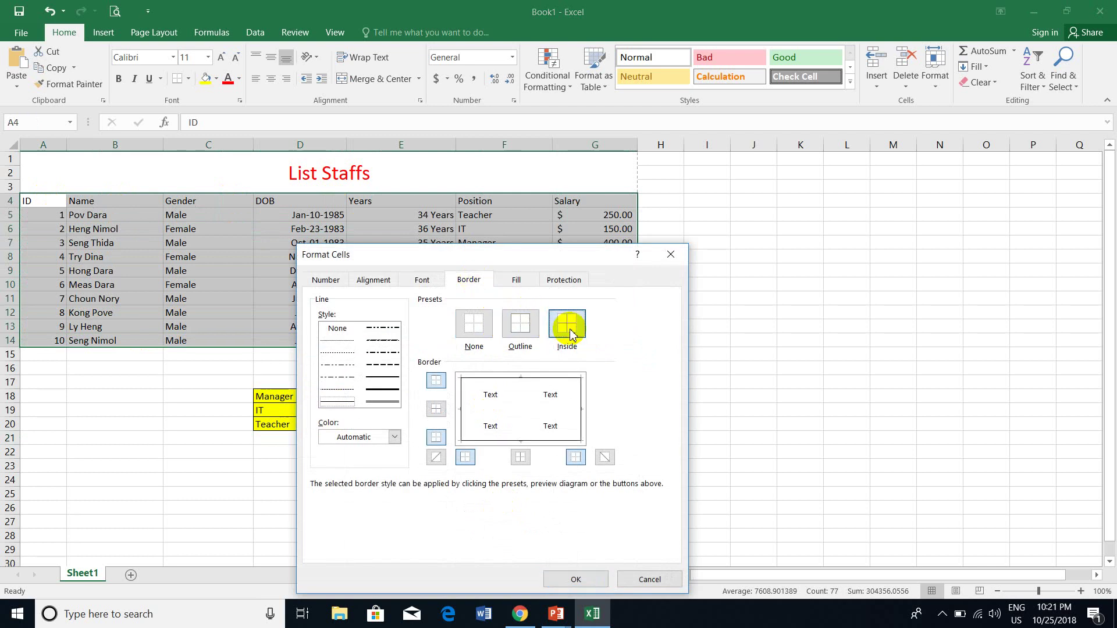
click(562, 580)
click(465, 478)
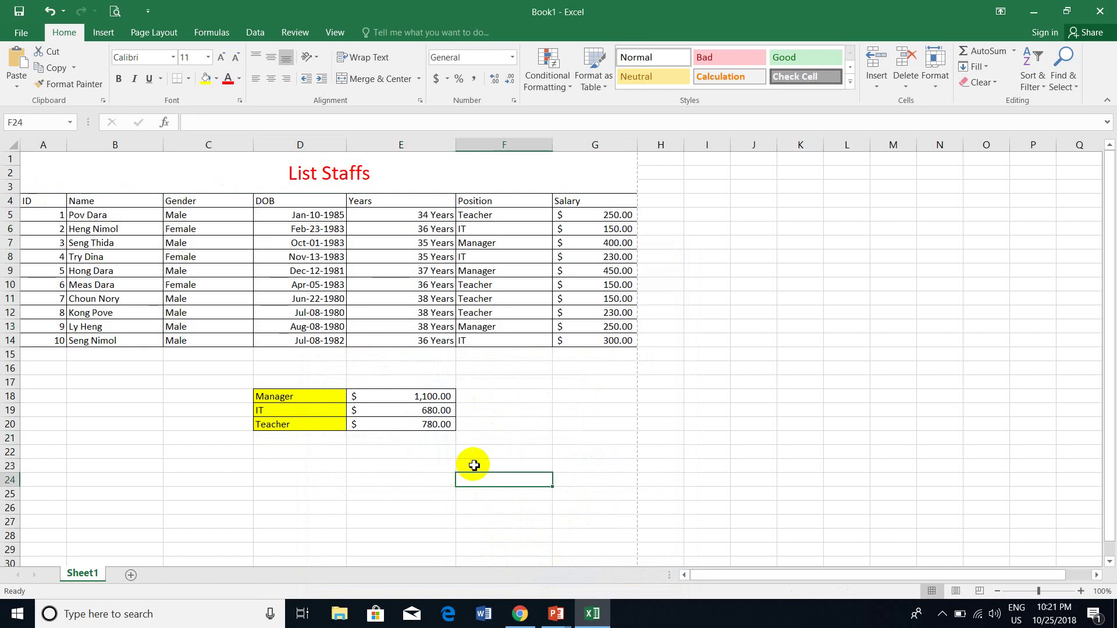
click(119, 12)
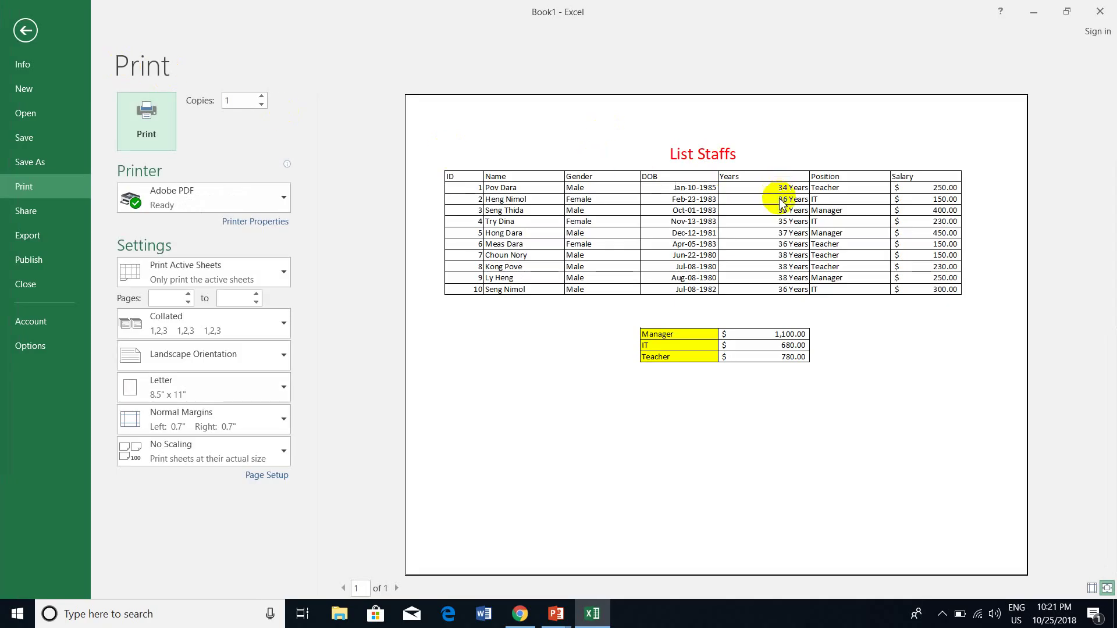
Step: Widen the Name, Gender and DOB columns, narrow Years, and recheck the print preview
key(Escape)
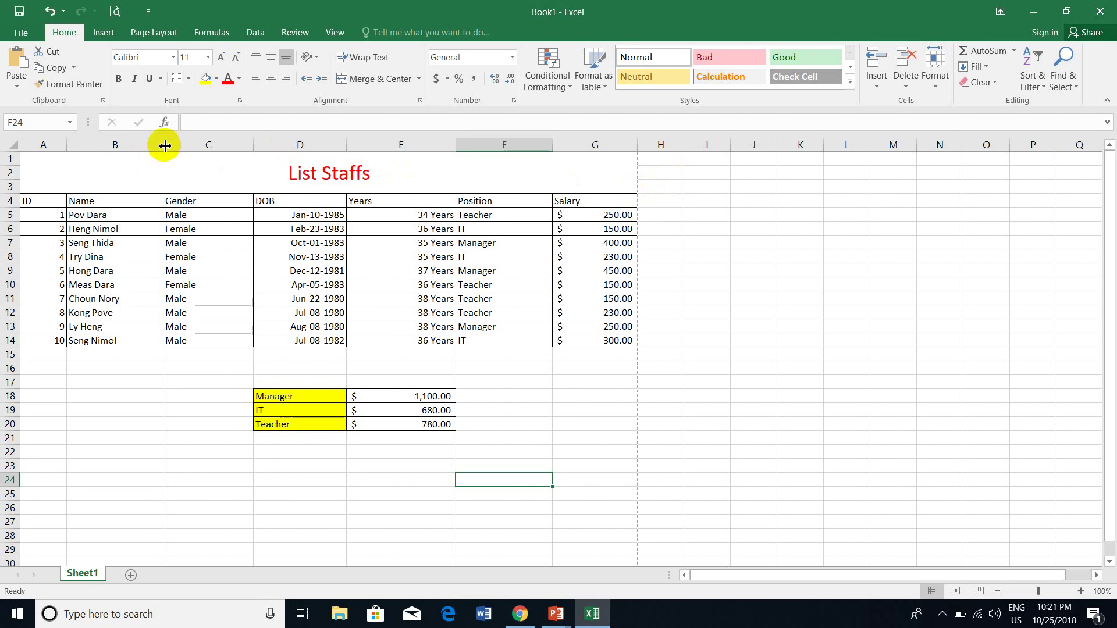
drag(163, 145, 173, 145)
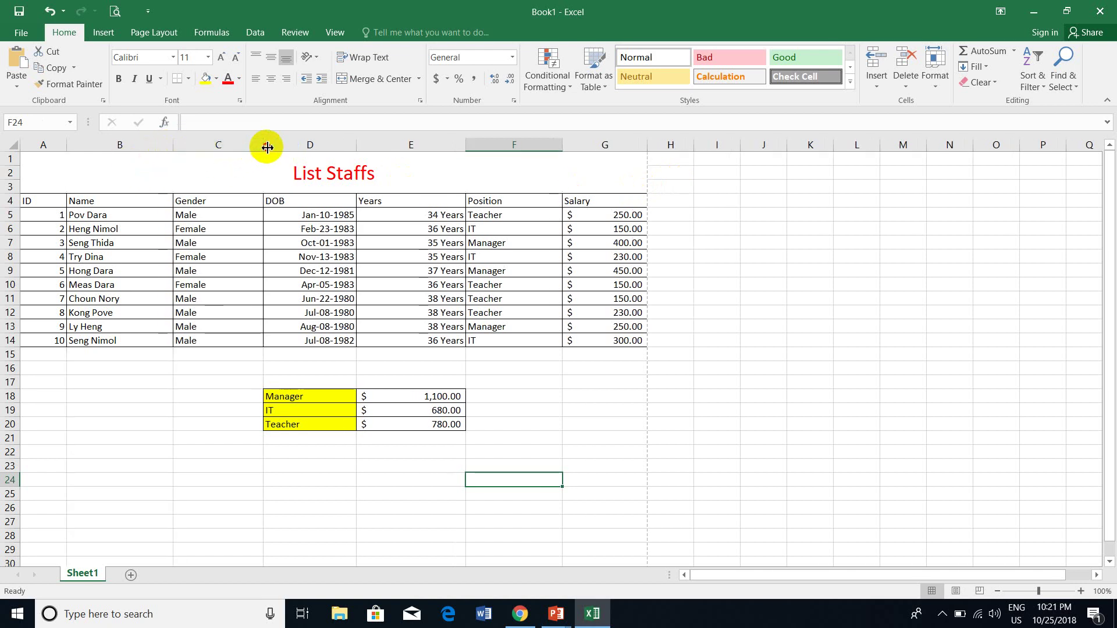
drag(263, 145, 276, 145)
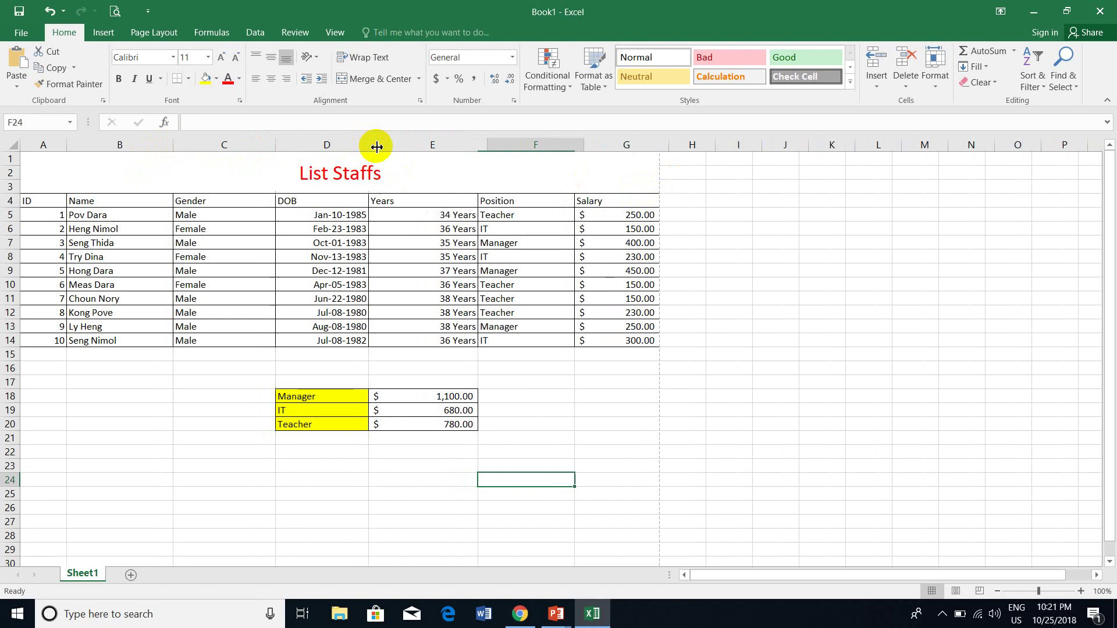
drag(369, 146, 378, 145)
drag(173, 147, 176, 146)
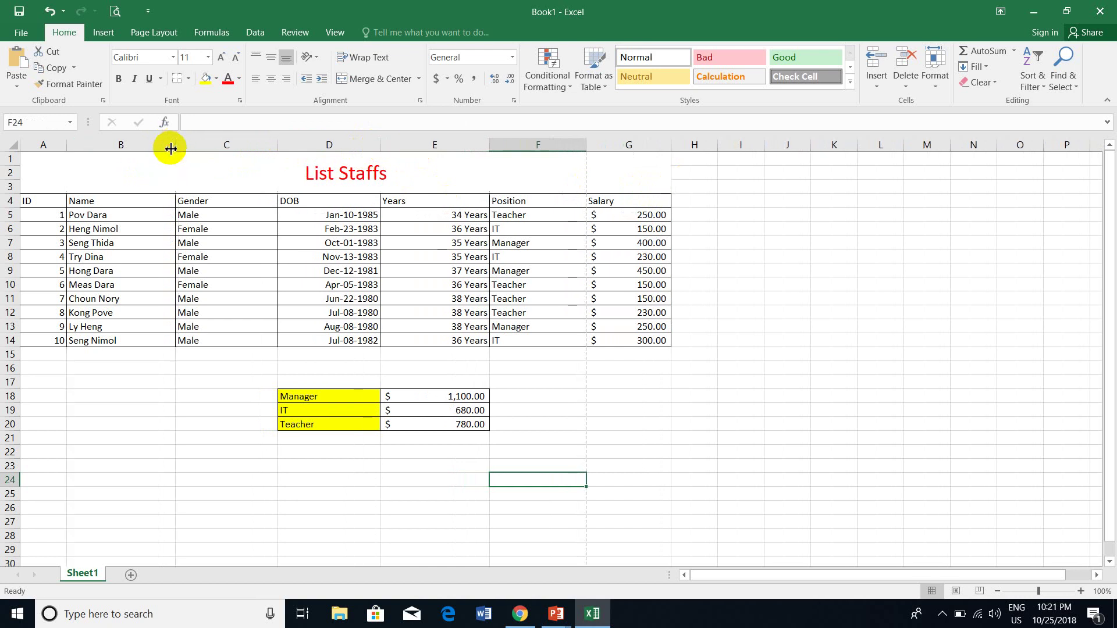
drag(489, 141, 485, 141)
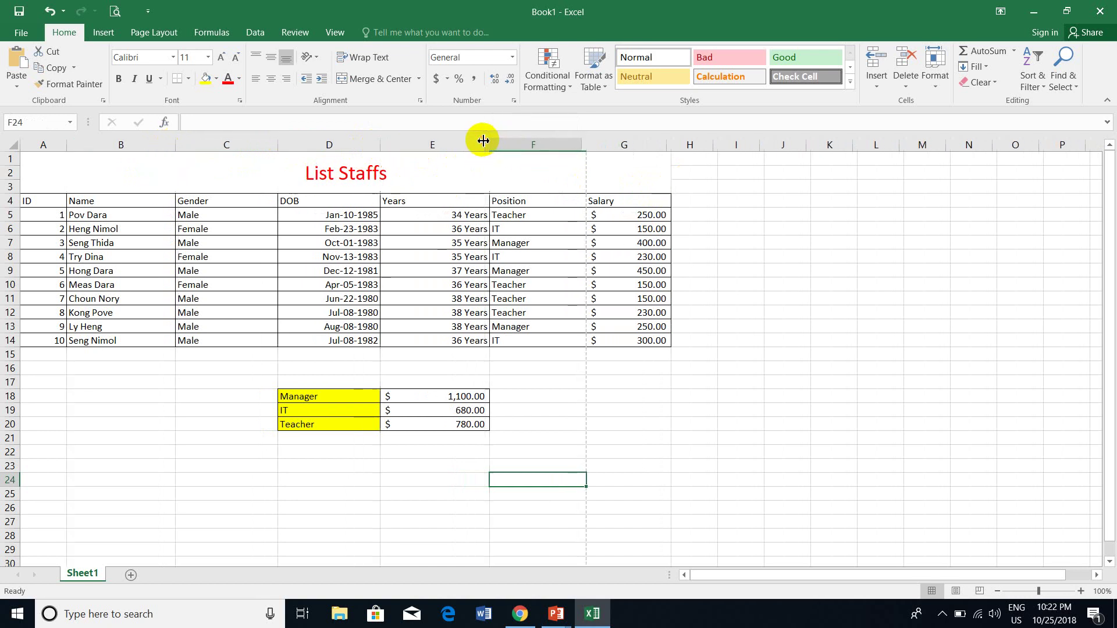
click(648, 216)
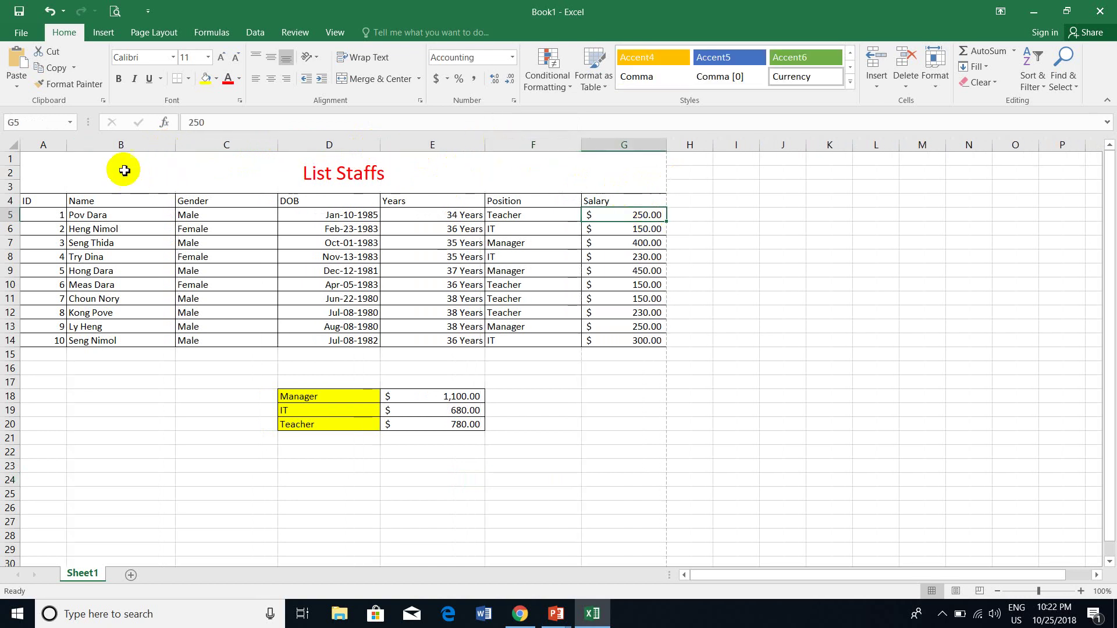
click(120, 15)
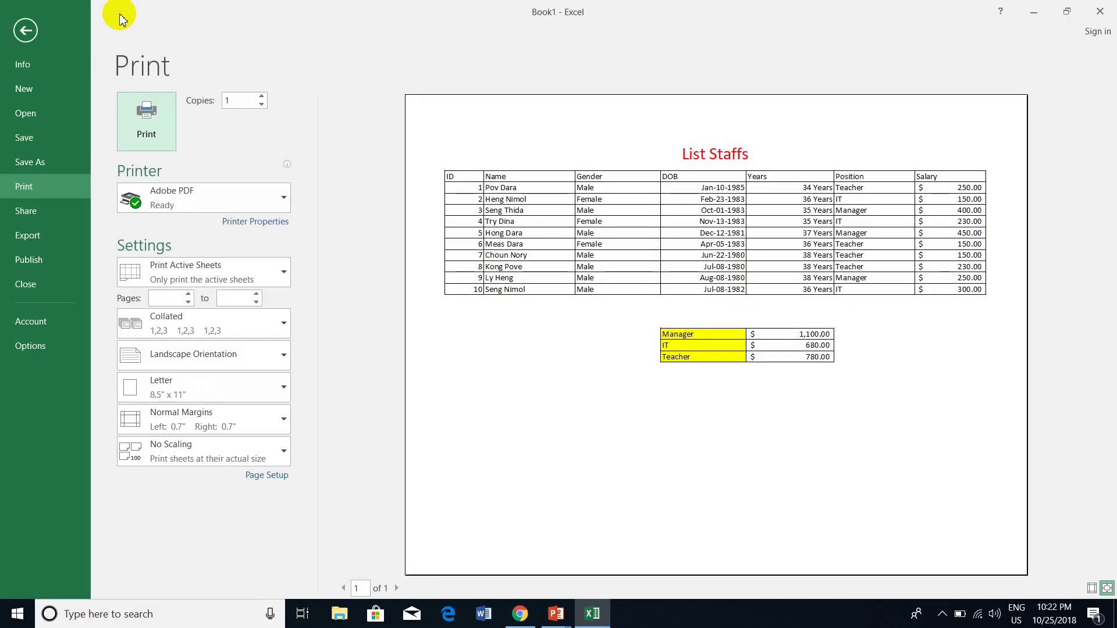
key(Escape)
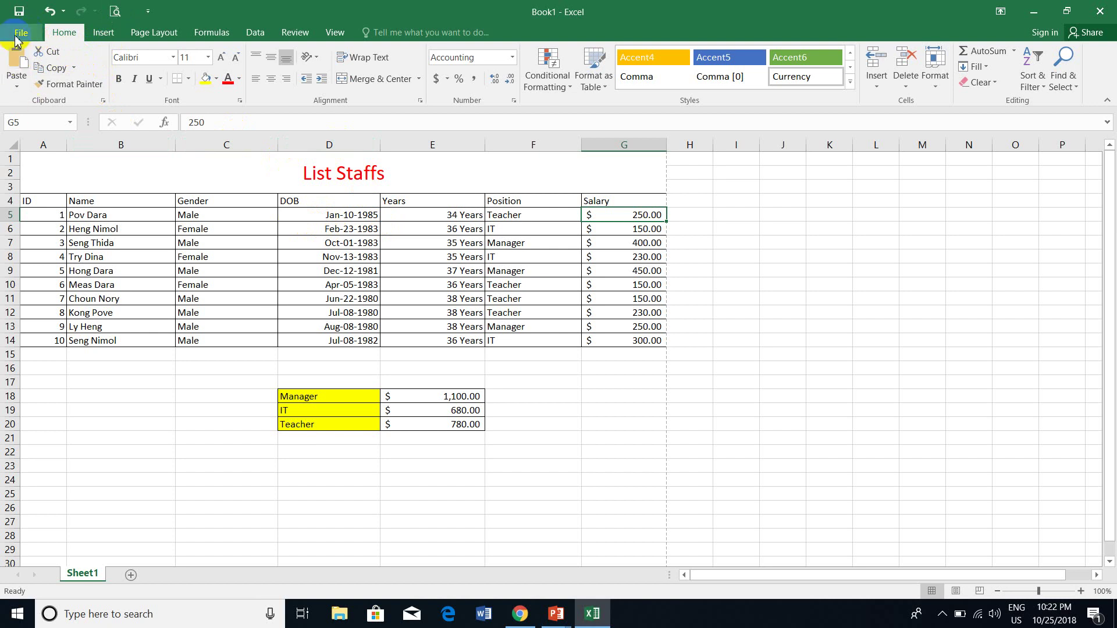
Step: Choose Encrypt with Password under Protect Workbook on the File Info page
click(21, 33)
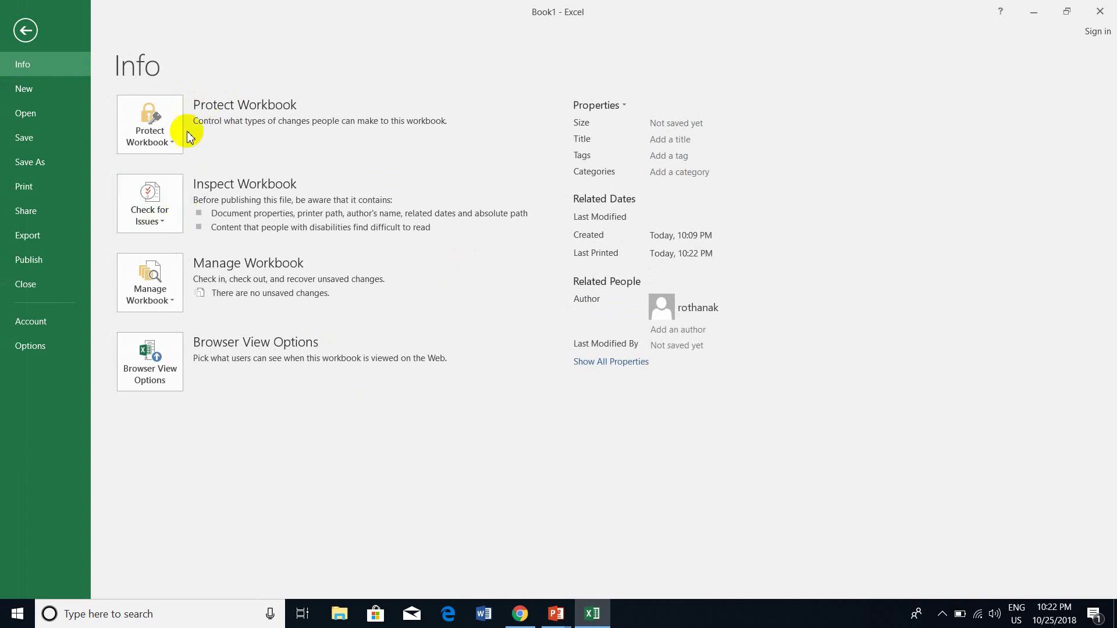
click(161, 146)
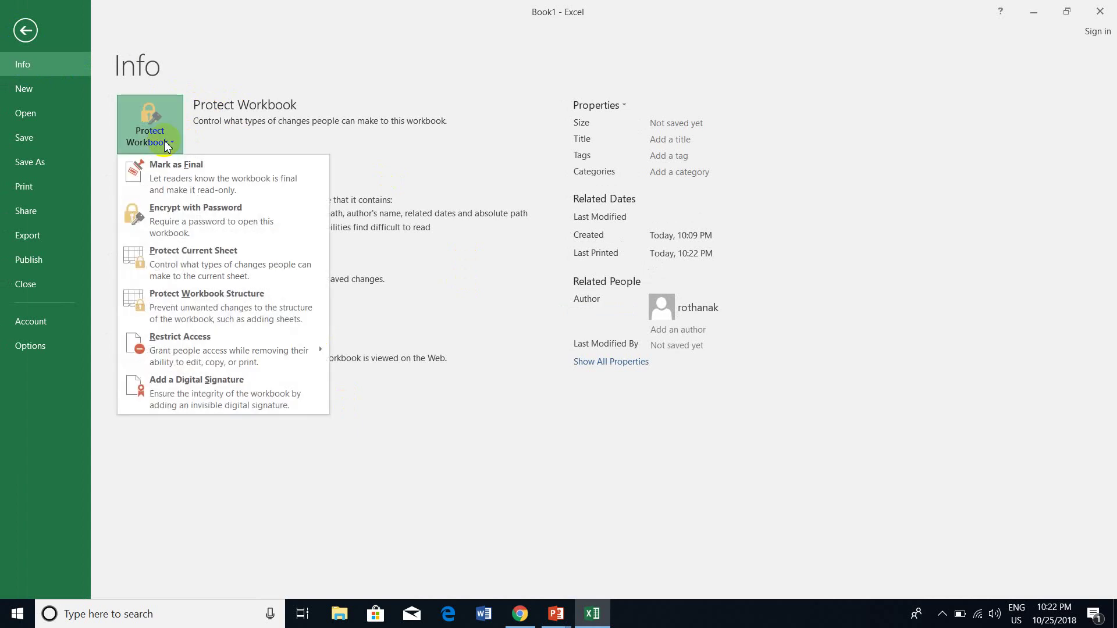
click(207, 226)
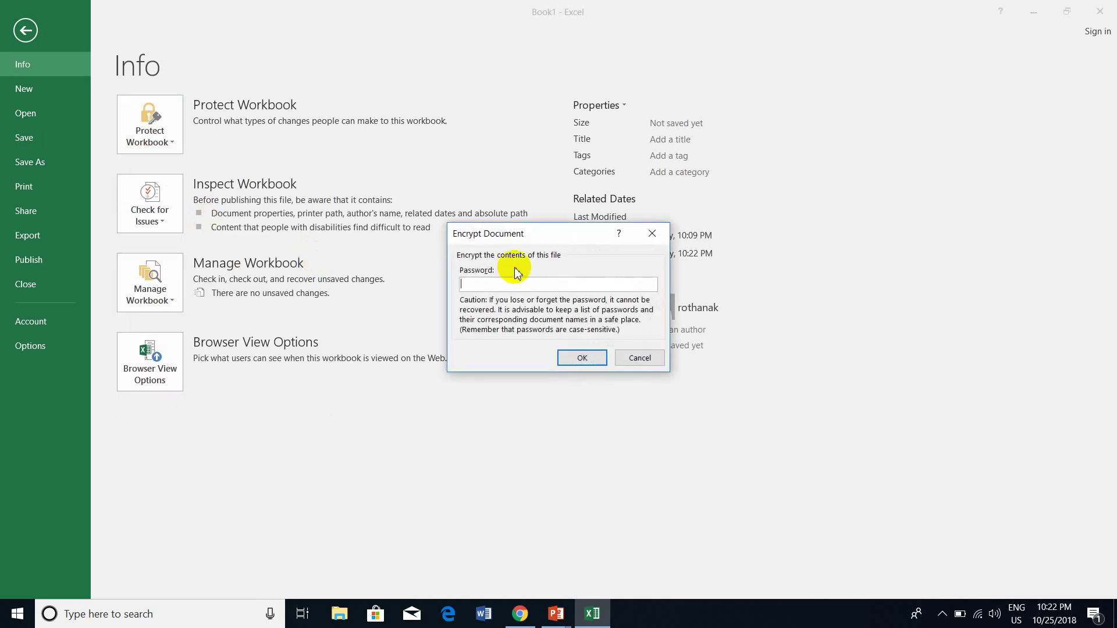
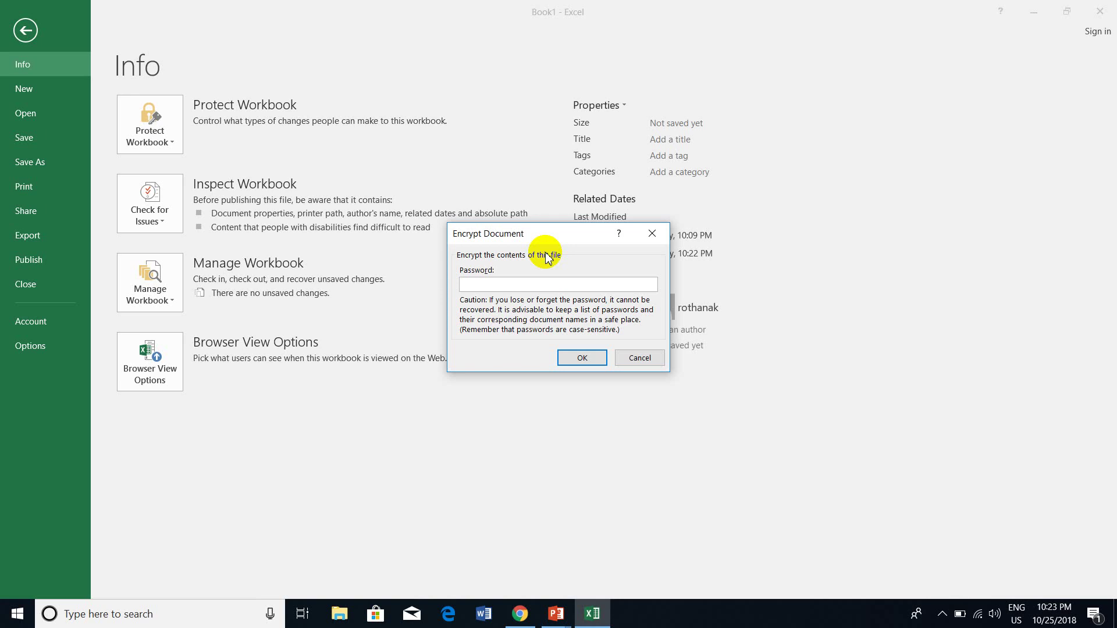
Step: Encrypt Book1 with an open password, correcting typos and re-entering it to confirm
click(536, 289)
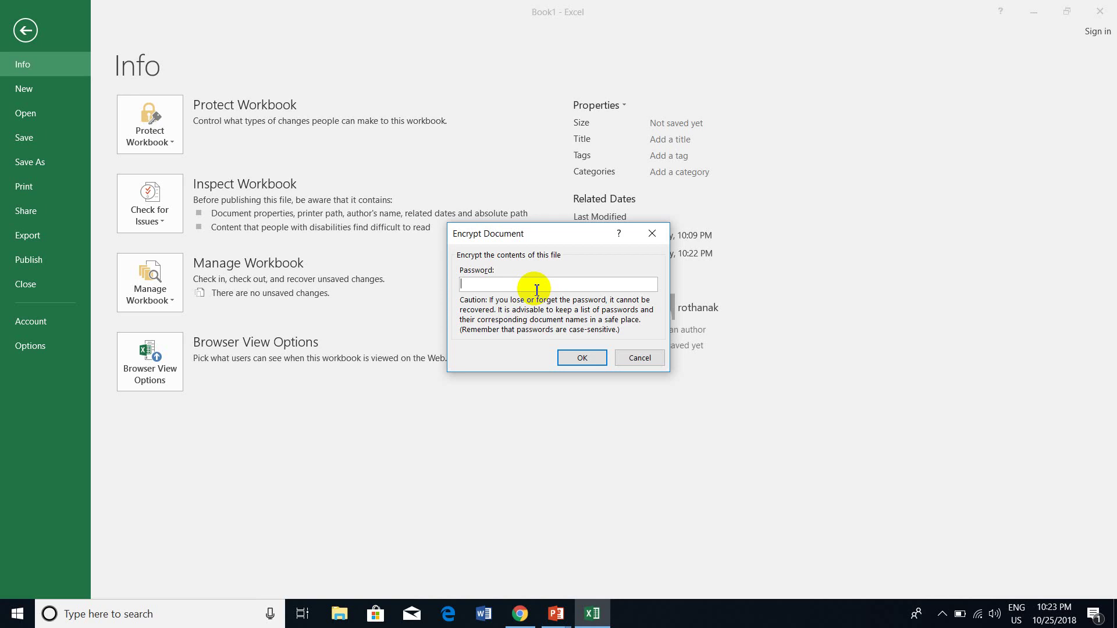
click(563, 359)
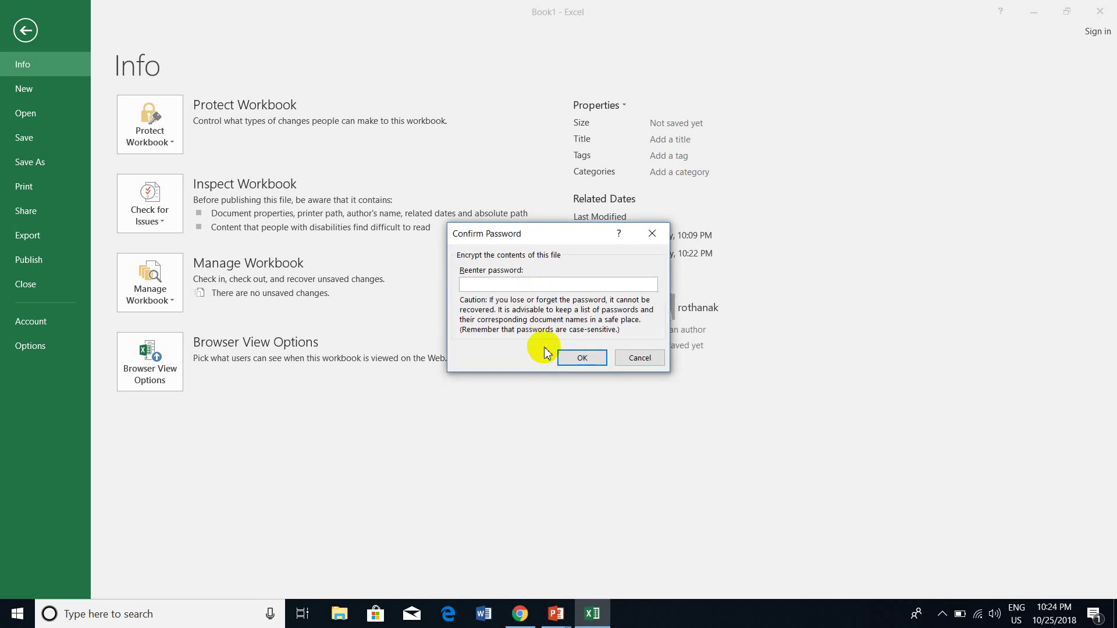
text(1)
key(BackSpace)
click(575, 355)
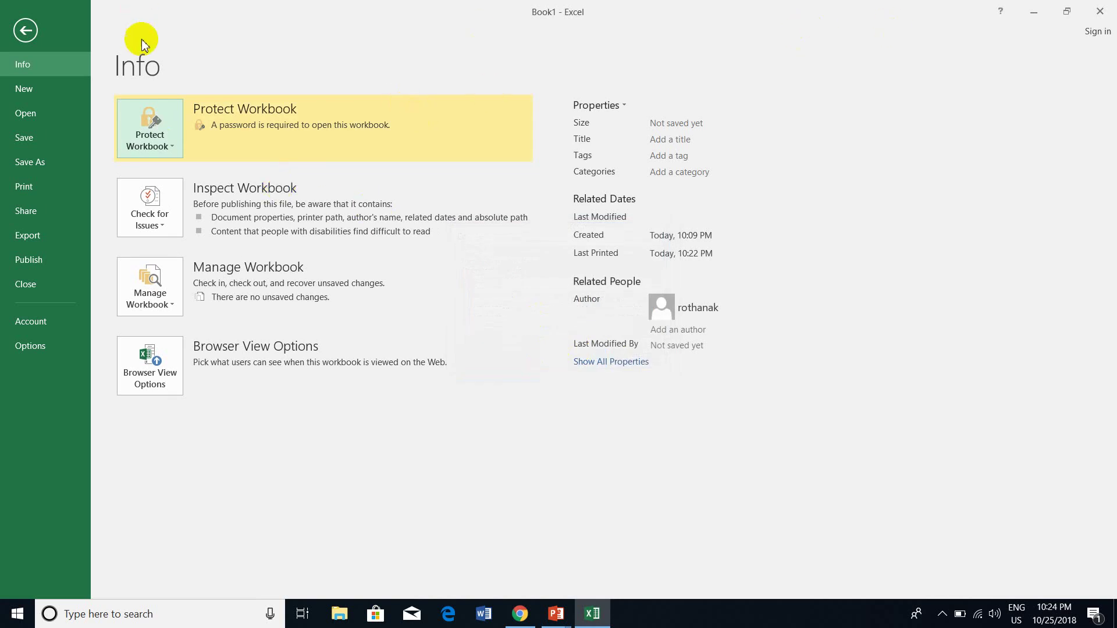
Step: Save the encrypted workbook to the Desktop, renaming Book1 to Book2.xlsx
click(30, 148)
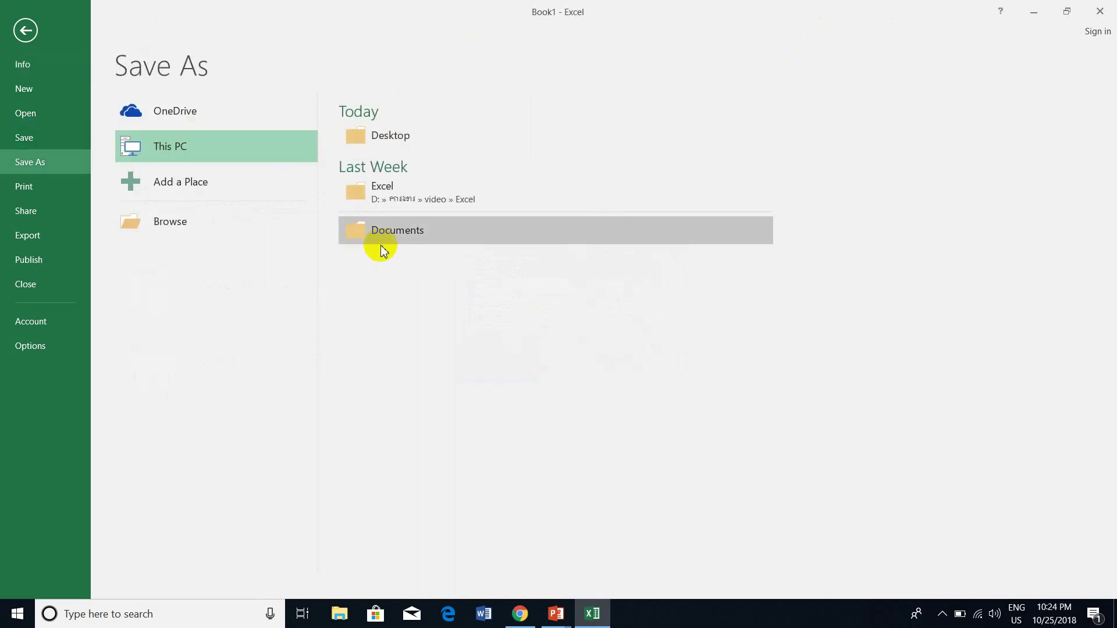
click(186, 227)
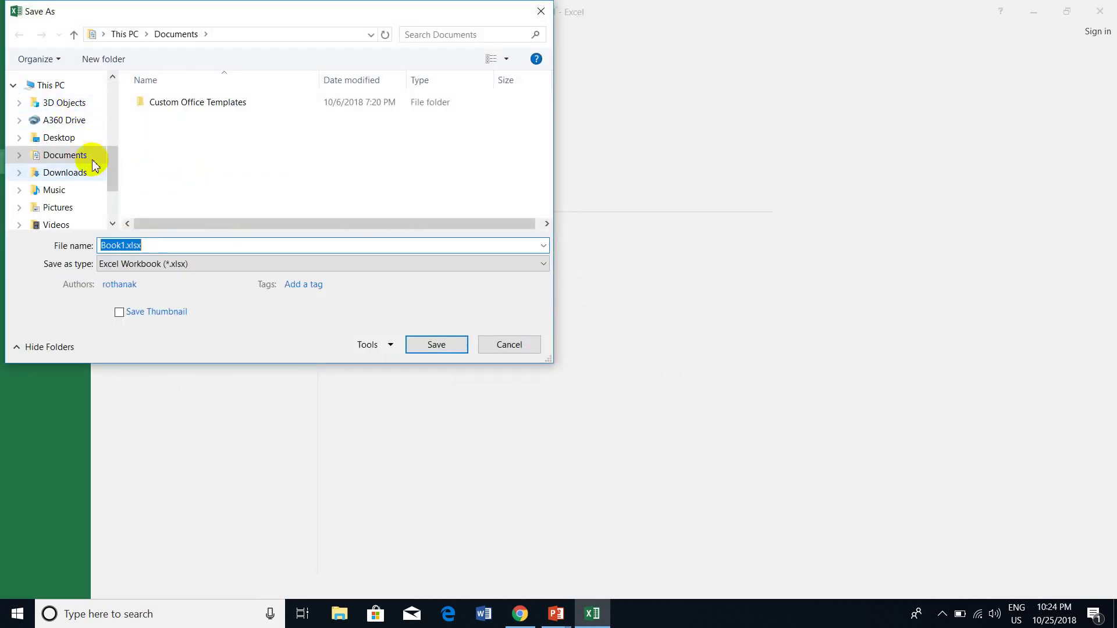
click(77, 140)
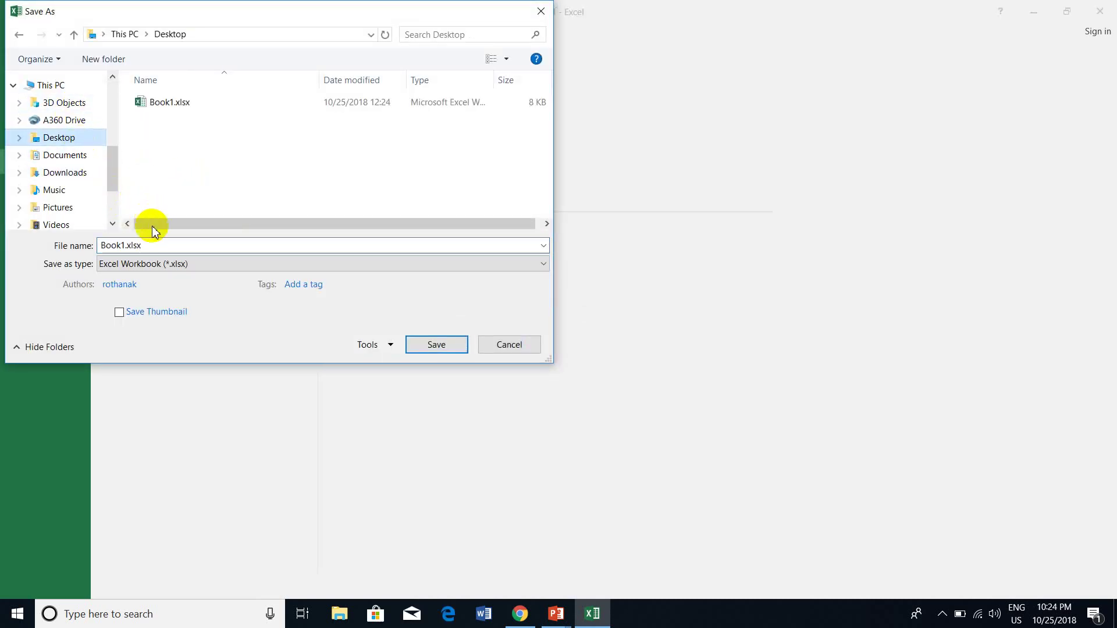
double_click(126, 245)
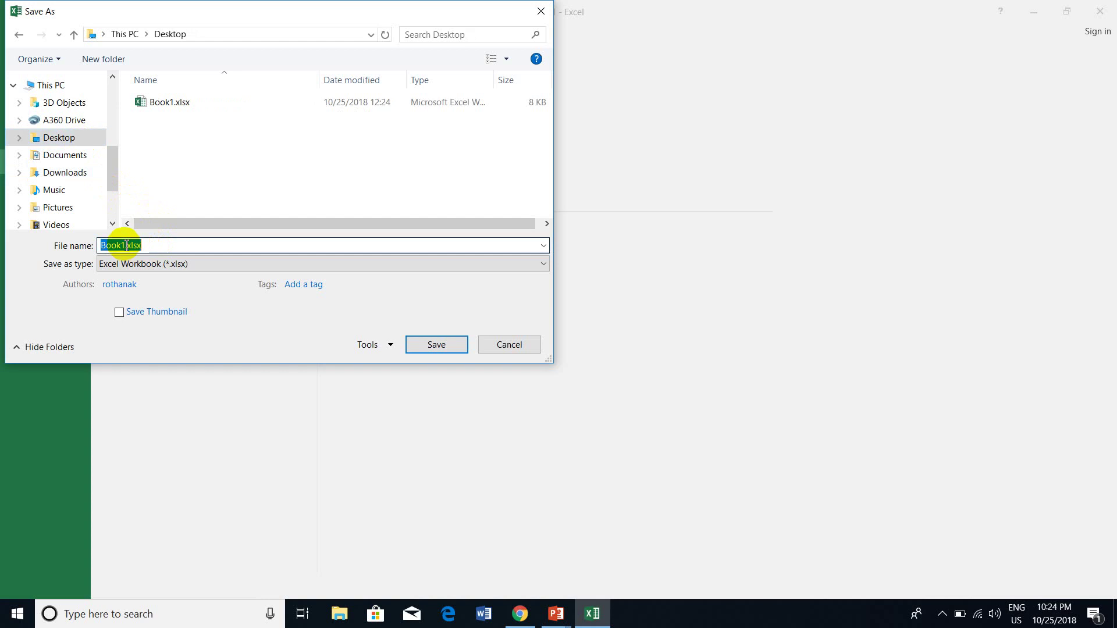
click(125, 245)
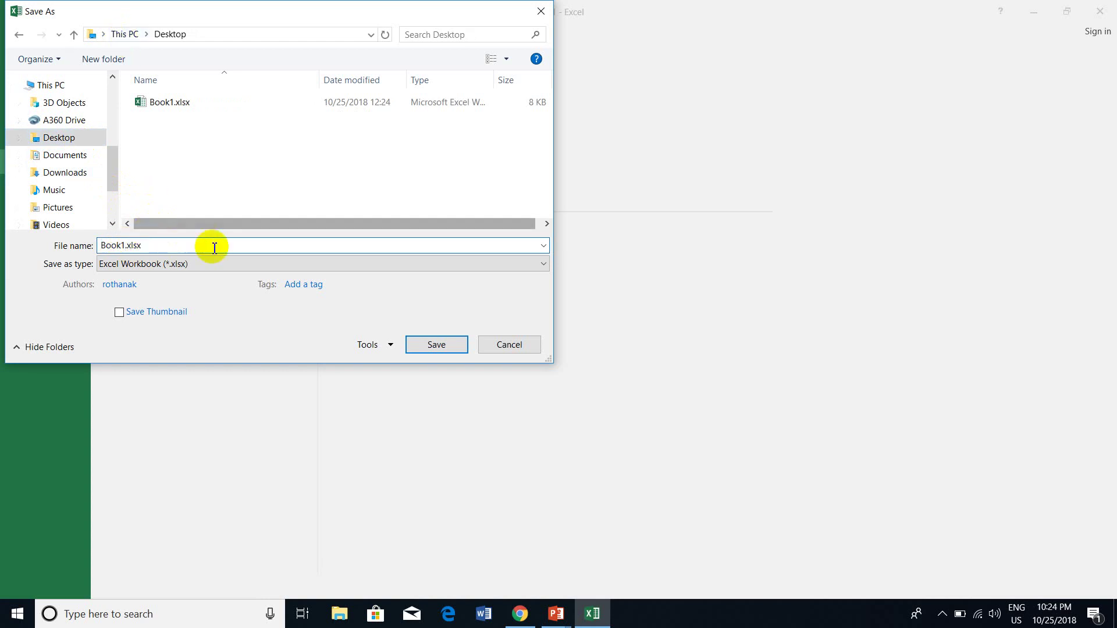
key(BackSpace)
text(2)
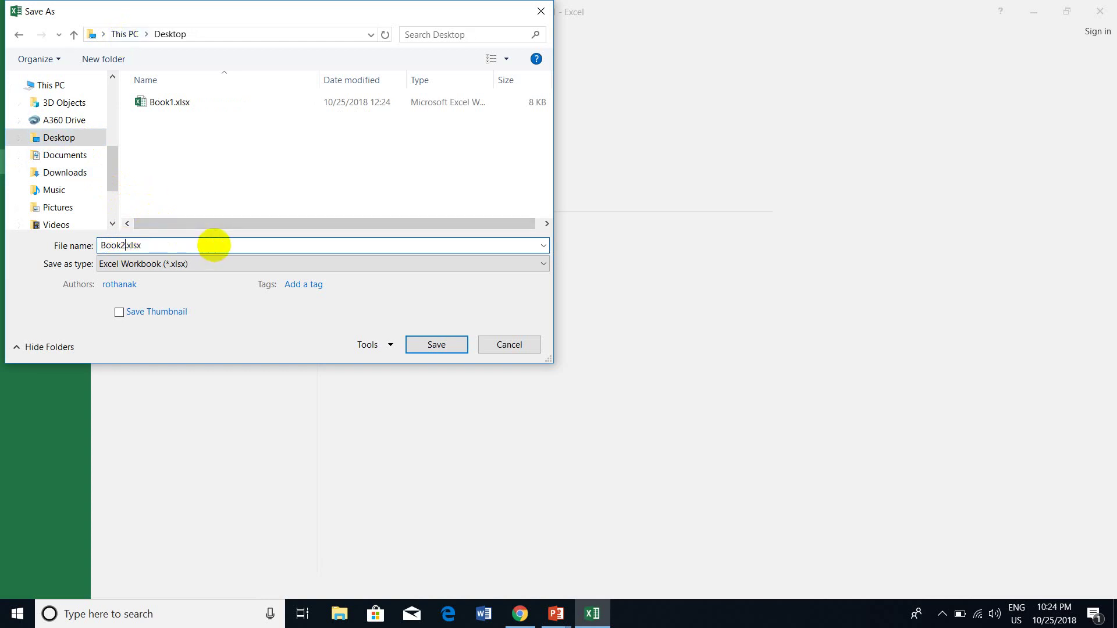
key(Return)
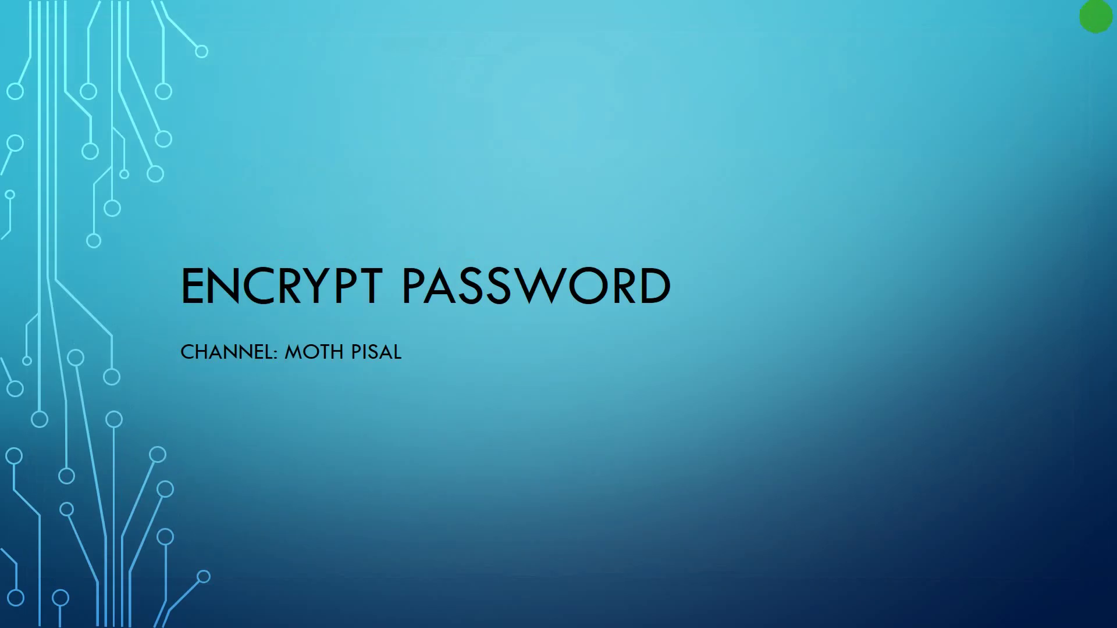
Step: Exit the slideshow, open Book2.xlsx from the Desktop, and dismiss the wrong-password warning
key(Escape)
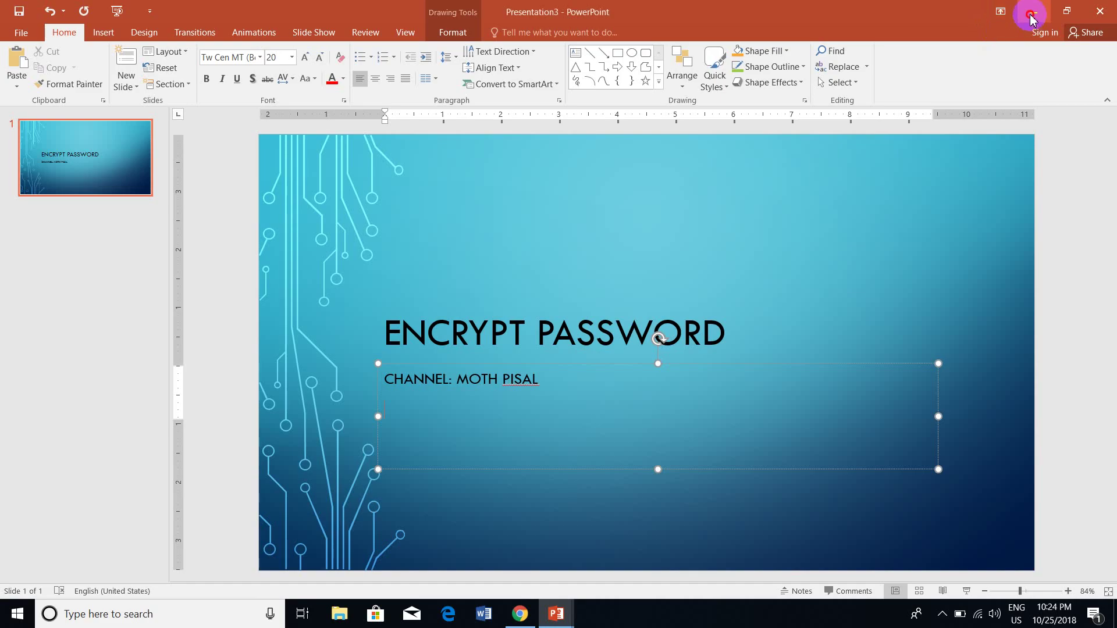
click(1050, 7)
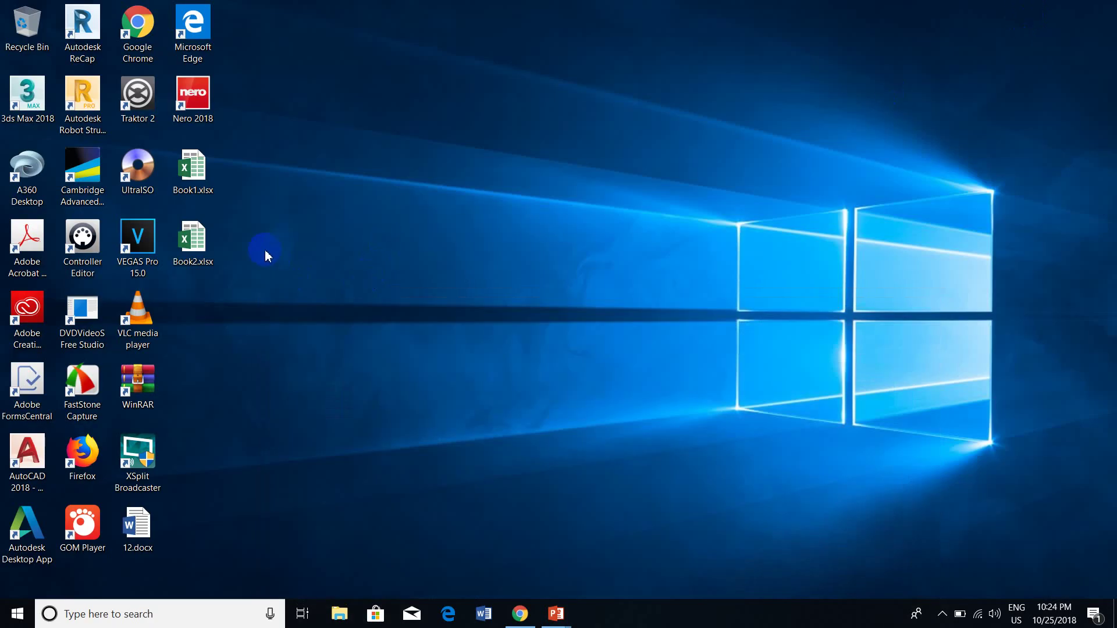
click(200, 243)
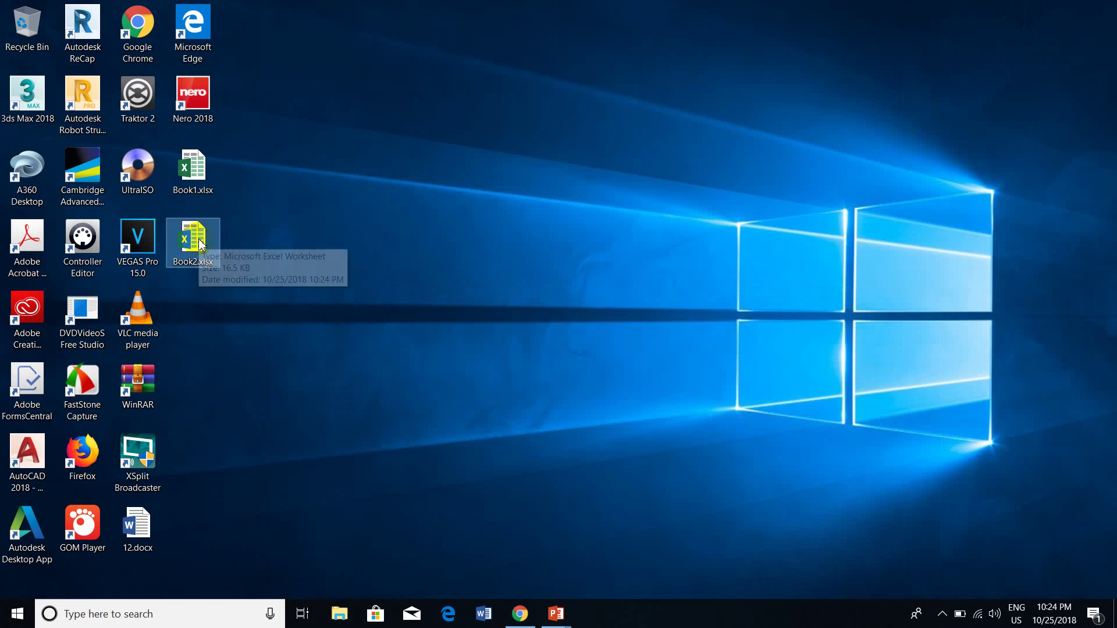
double_click(200, 243)
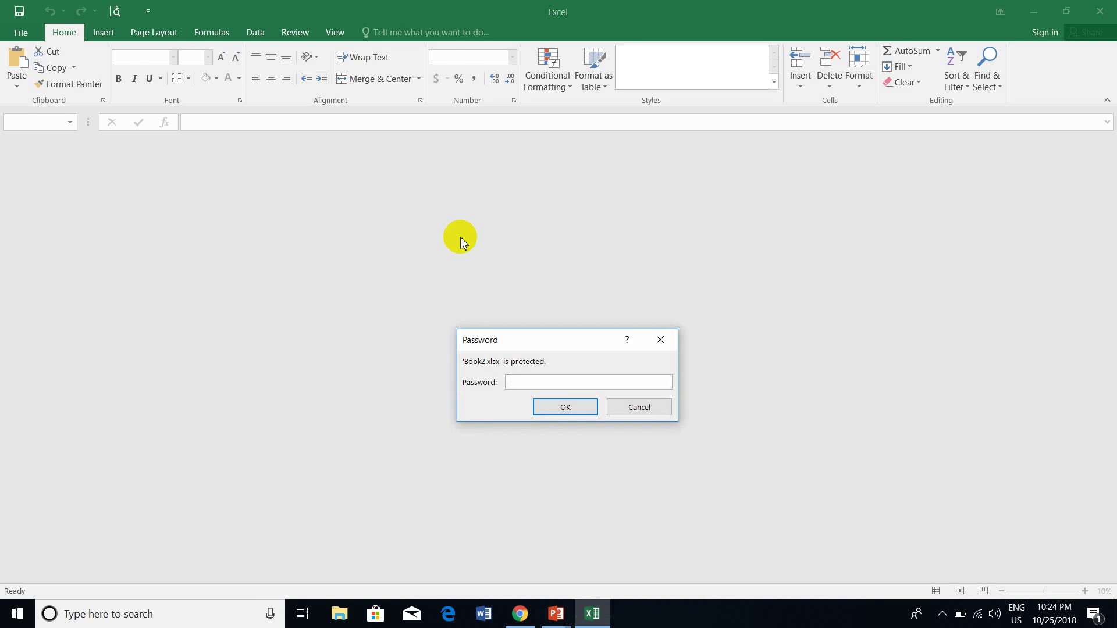
key(Return)
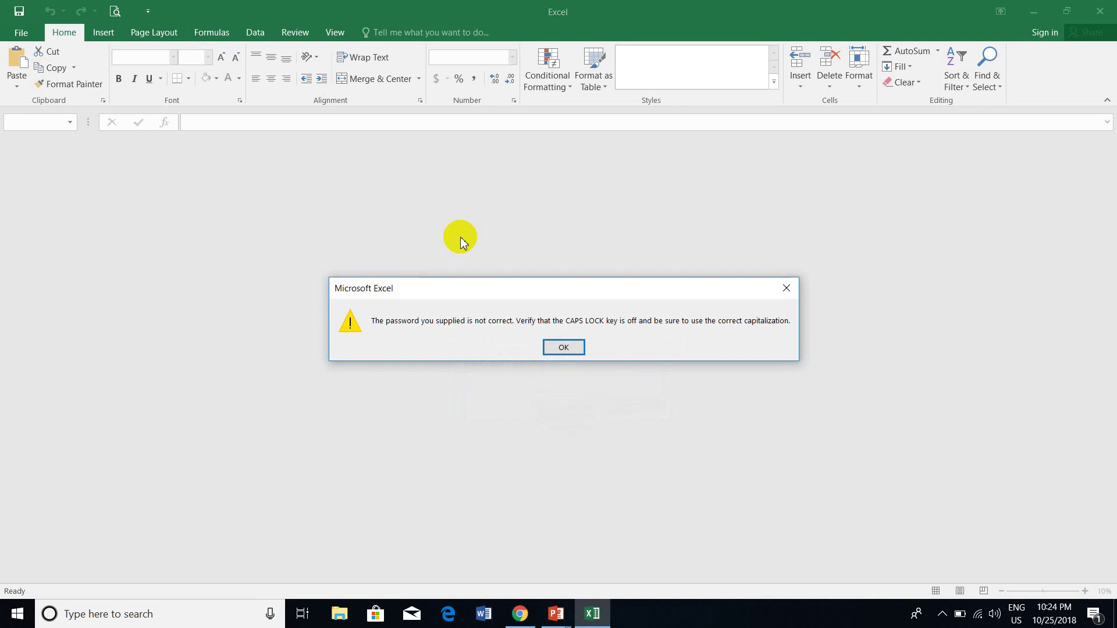
key(Return)
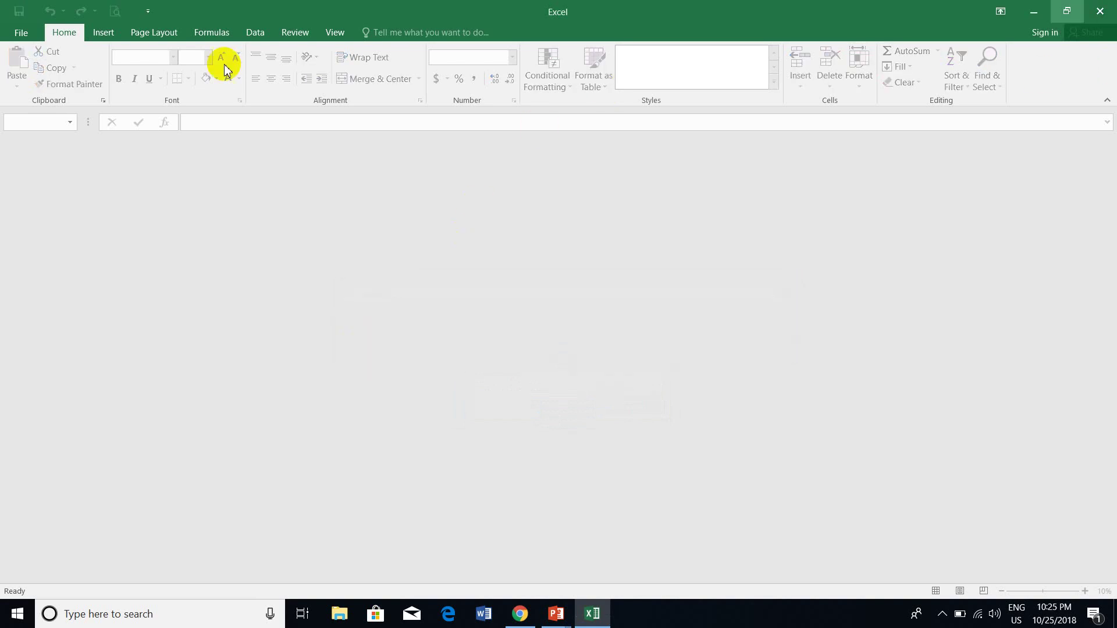
Step: Close the empty Excel window and reopen Book2.xlsx with the correct password
click(1100, 11)
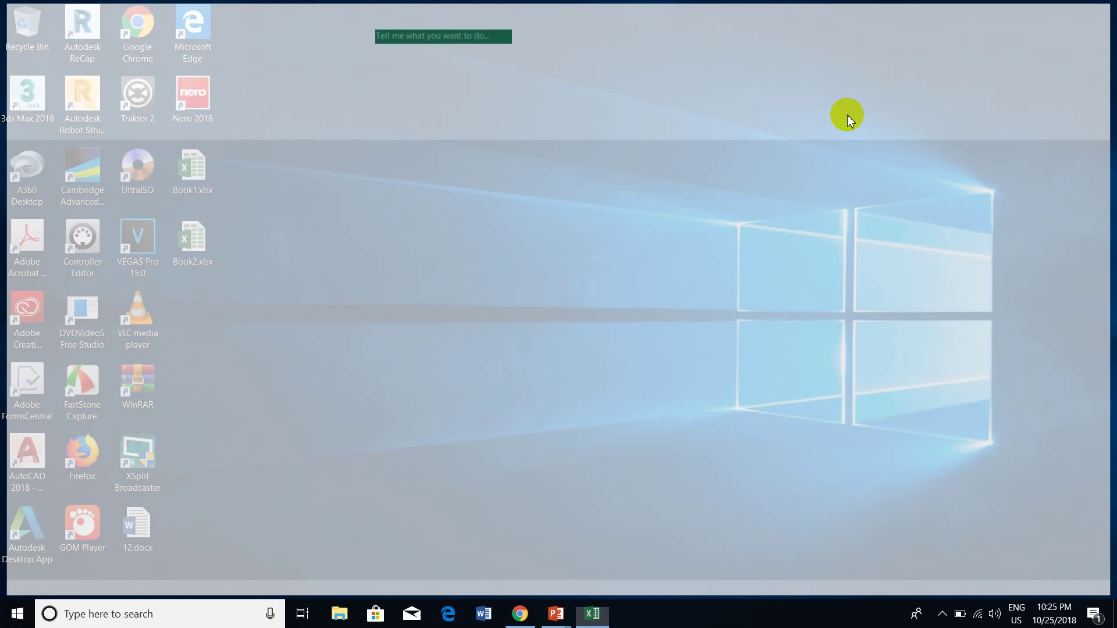
click(220, 242)
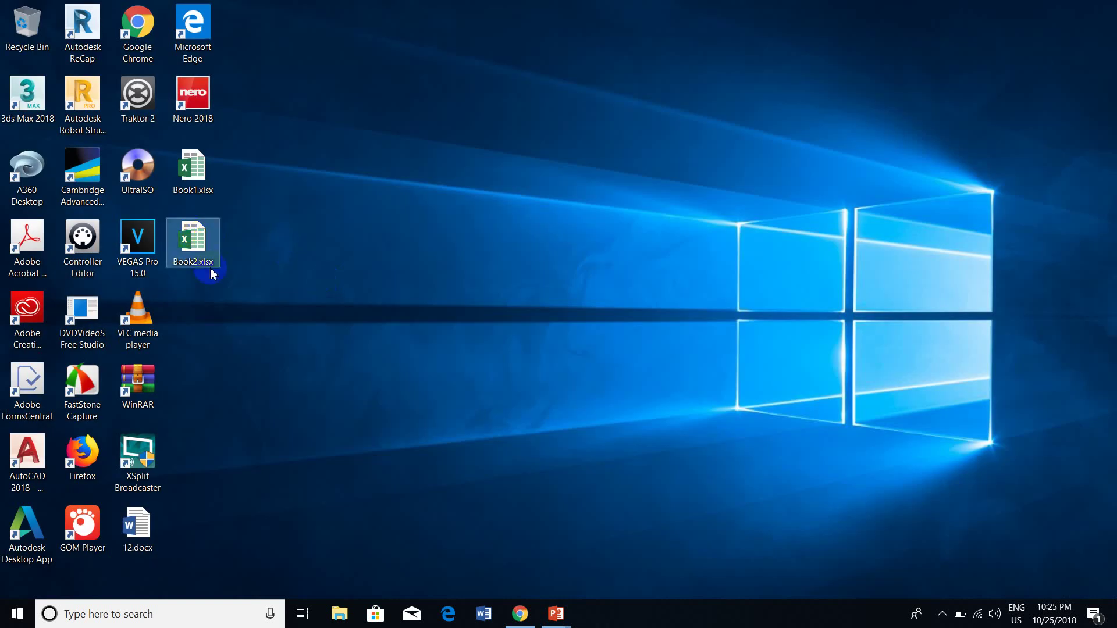
double_click(197, 243)
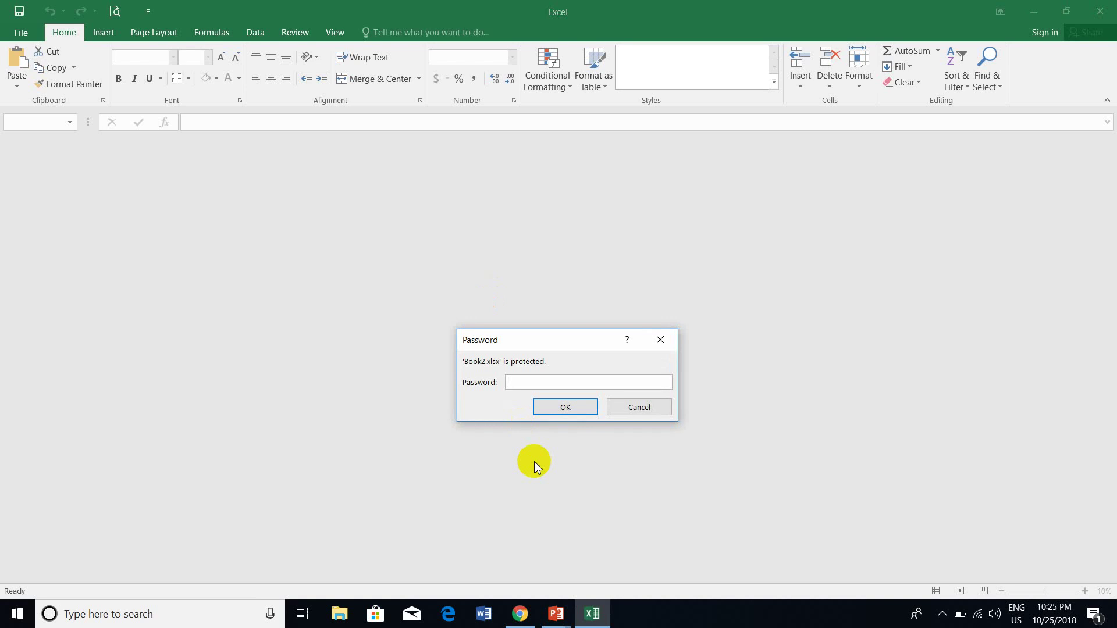
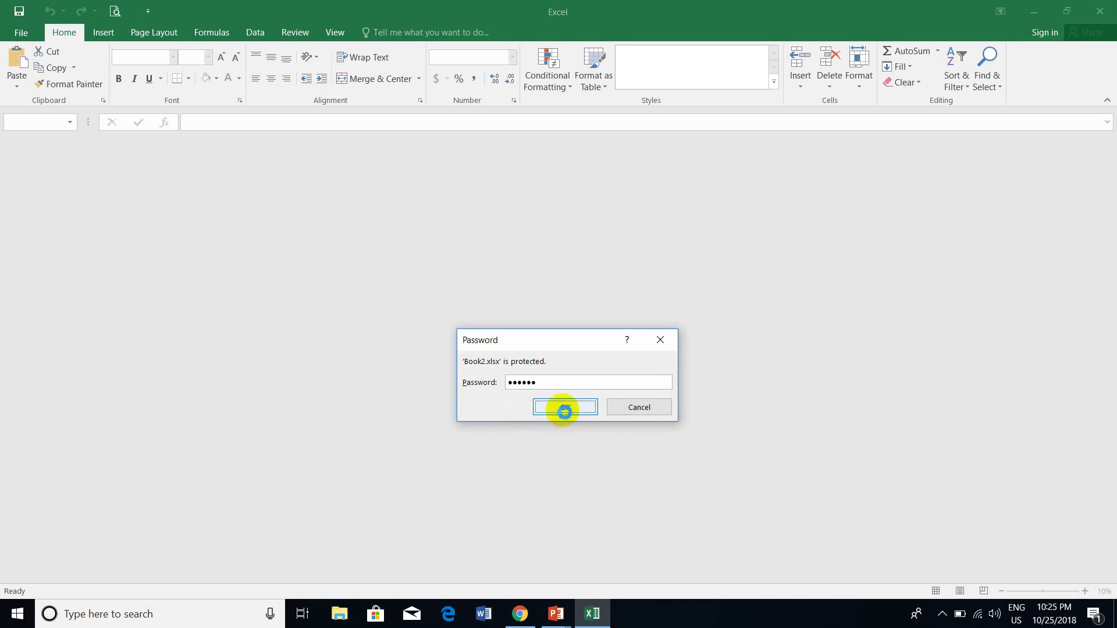
click(564, 407)
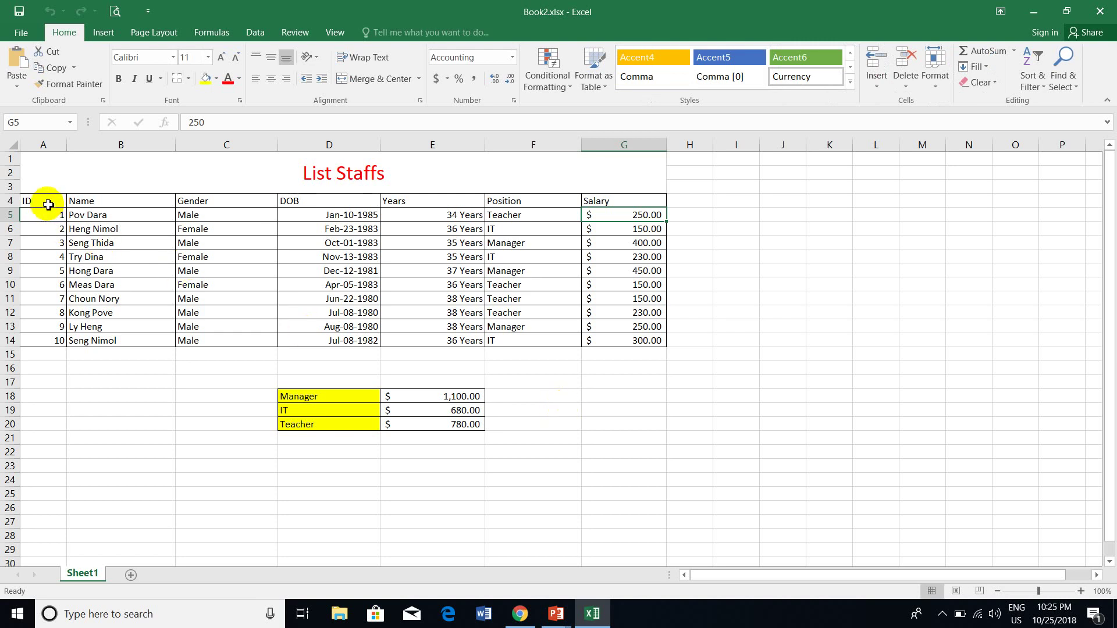
Step: Select the staff table range A4:G14, from the ID heading to the last salary
drag(48, 205, 629, 340)
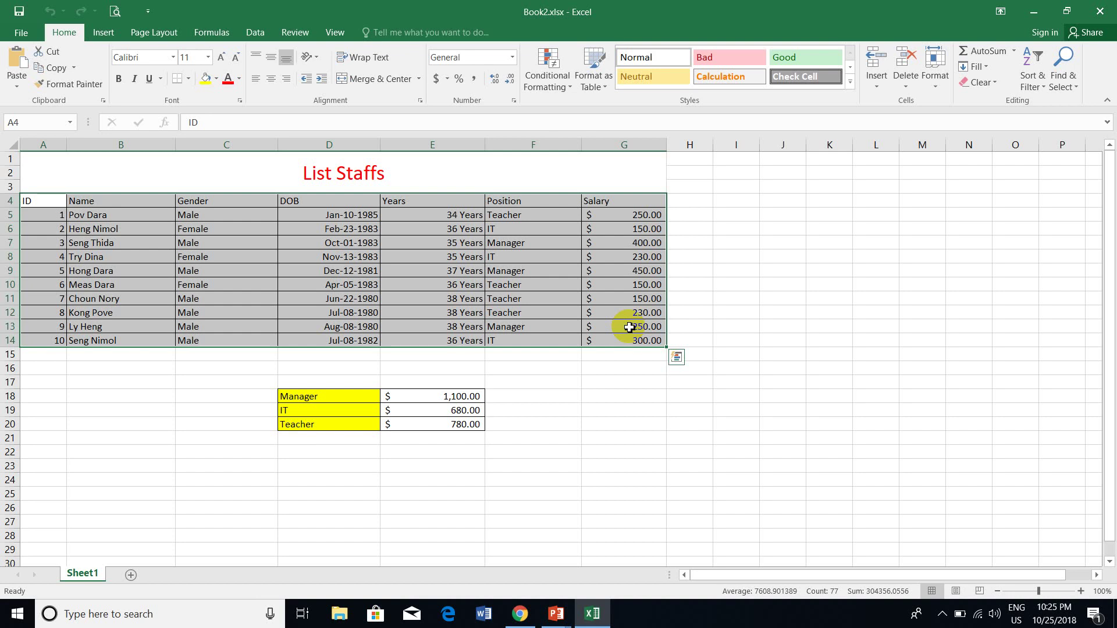
Step: Switch to PowerPoint's Presentation3 deck showing the Encrypt Password slide
click(520, 613)
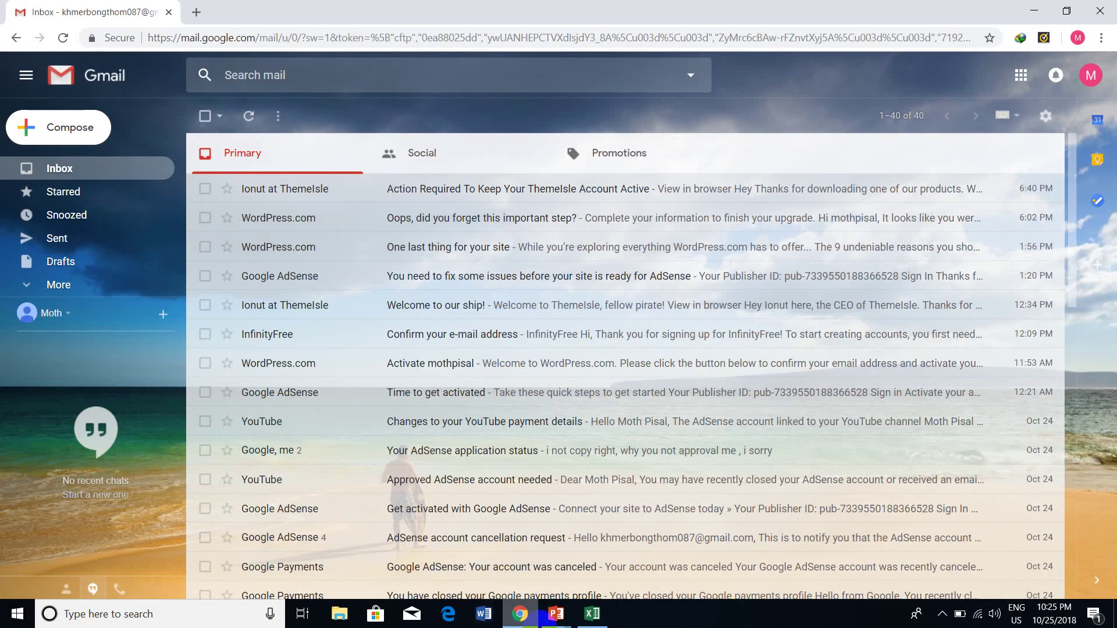
click(556, 613)
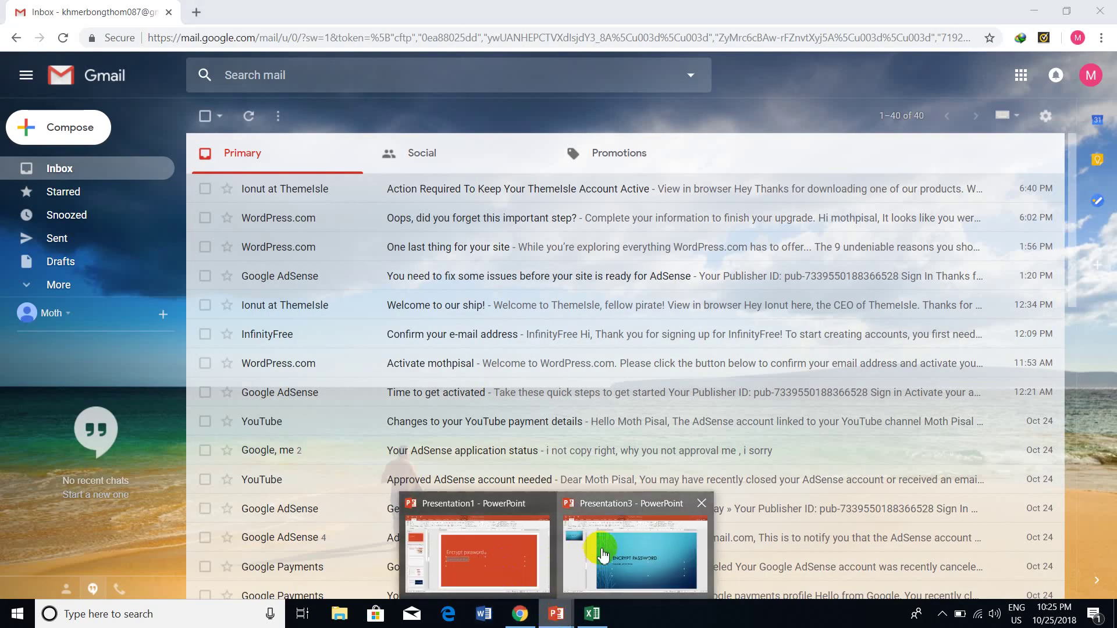
click(603, 555)
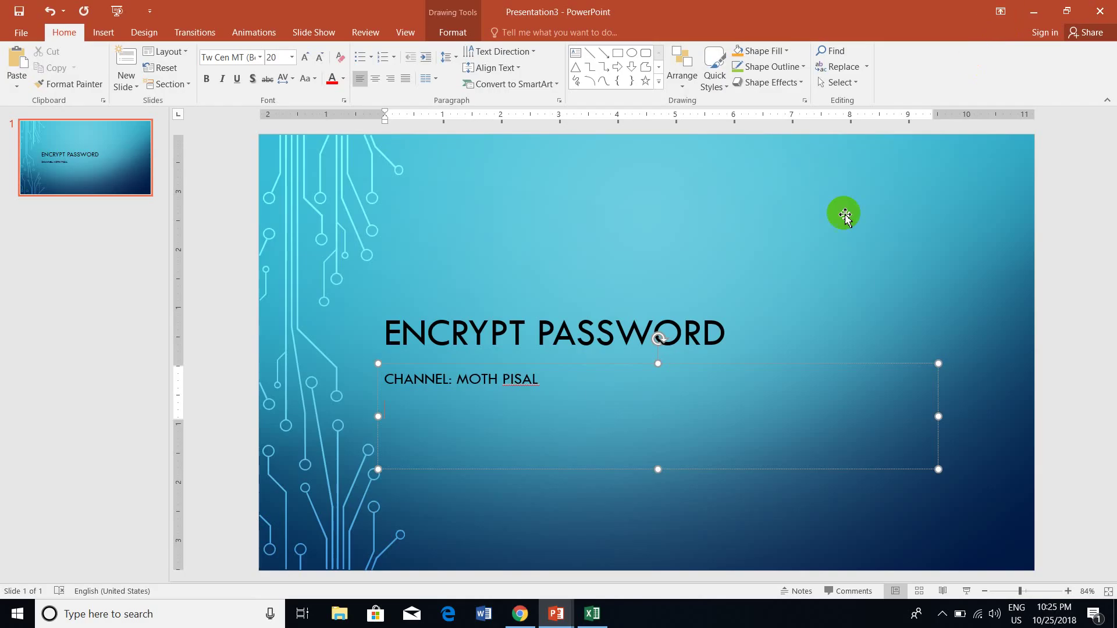